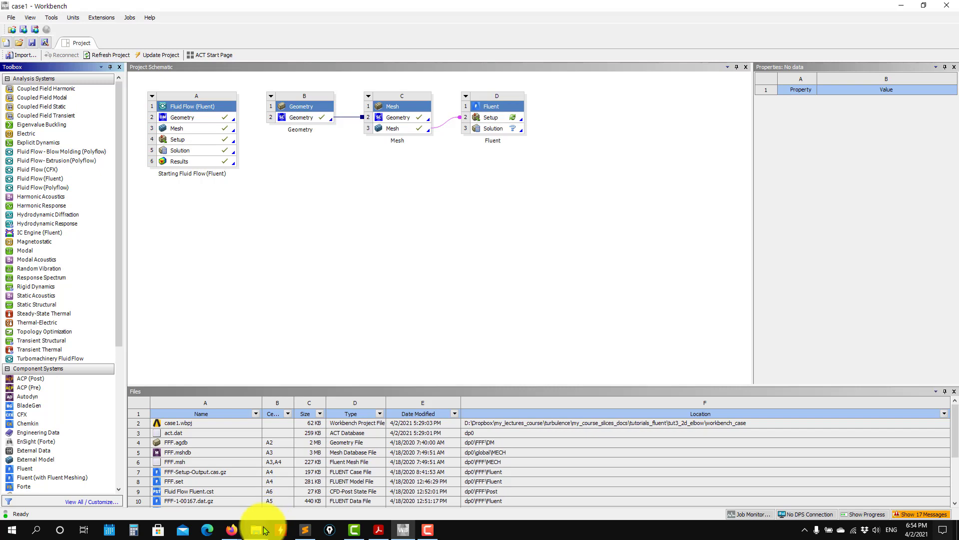
# Step: Look over the contents of the tut3_2d_elbow folder in File Explorer and return to Workbench
pyautogui.moveTo(257, 520)
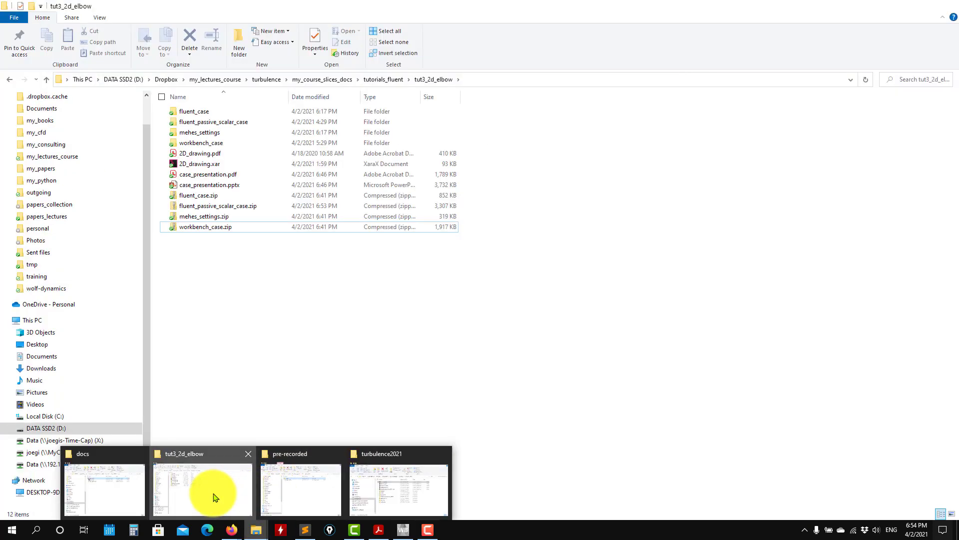
pyautogui.click(214, 494)
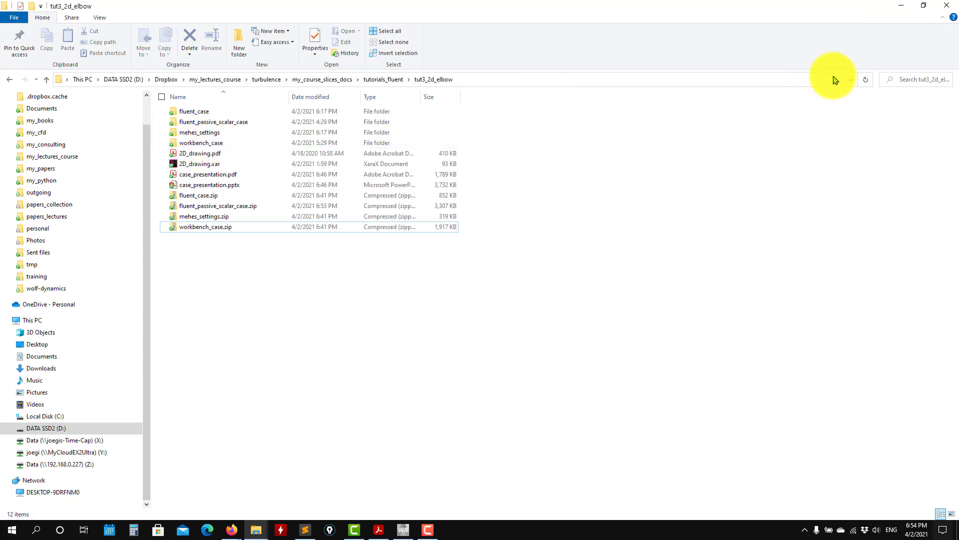
pyautogui.click(902, 6)
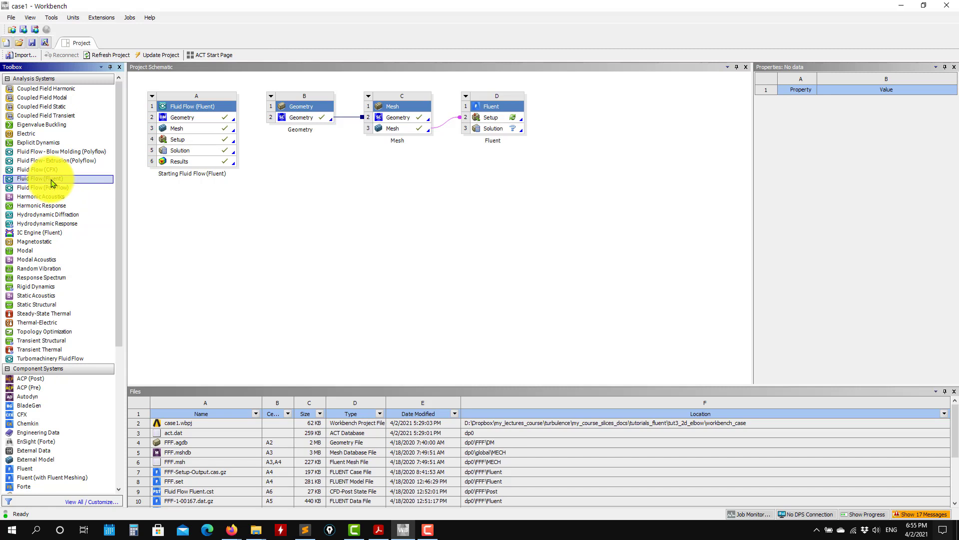
# Step: Add a standalone Fluid Flow (Fluent) system below the existing one in the project schematic, and delete it again
pyautogui.moveTo(40, 181); pyautogui.dragTo(201, 194)
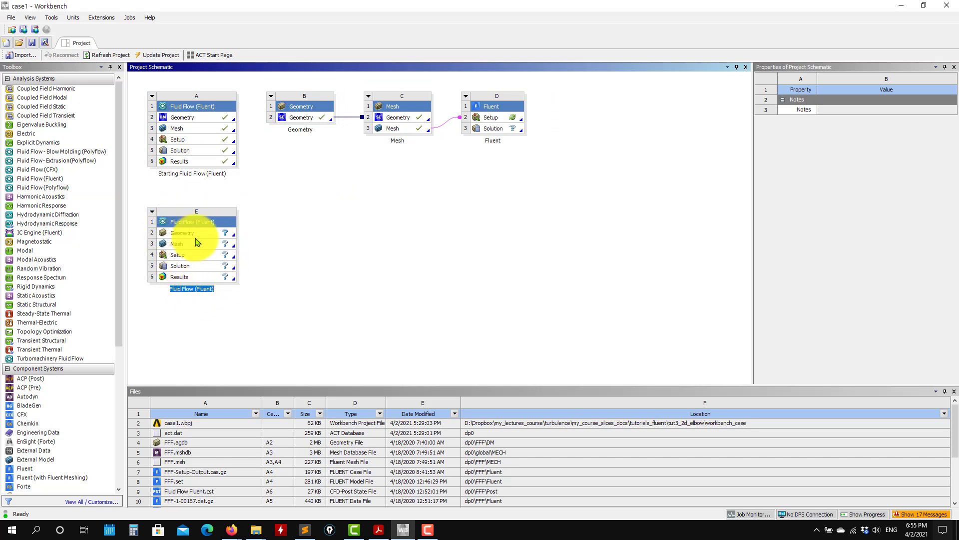
pyautogui.click(152, 216)
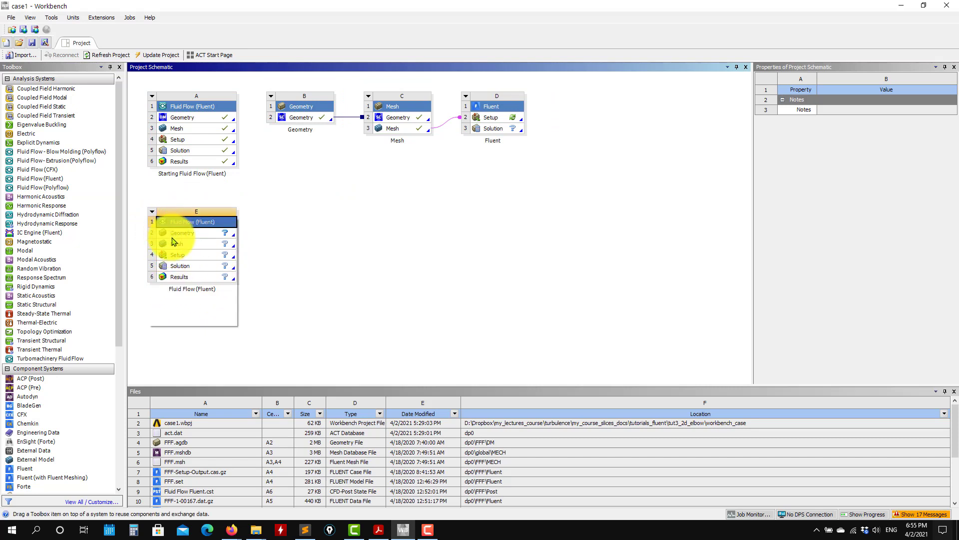
pyautogui.click(182, 278)
pyautogui.click(495, 281)
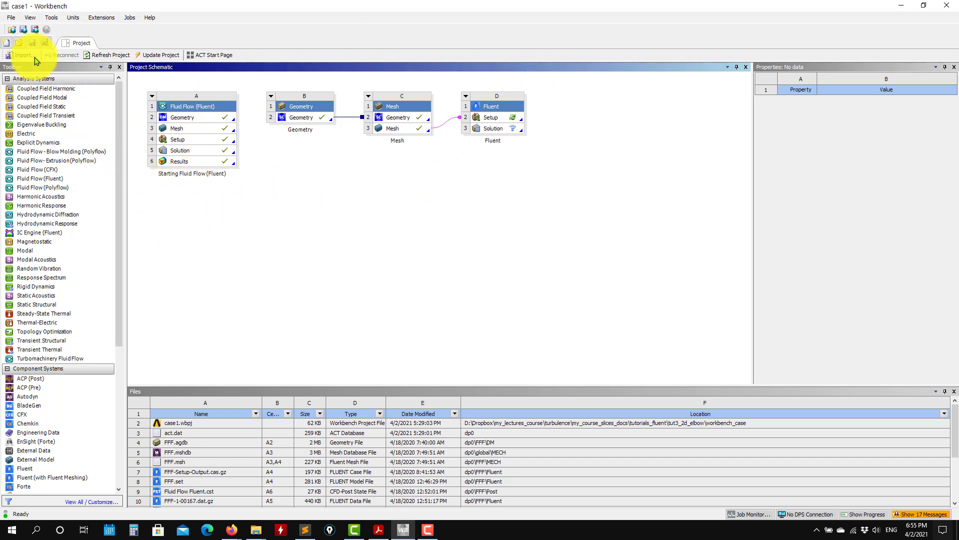
# Step: Save the current project, and save it under the new name test1 in the workbench_case folder
pyautogui.click(31, 43)
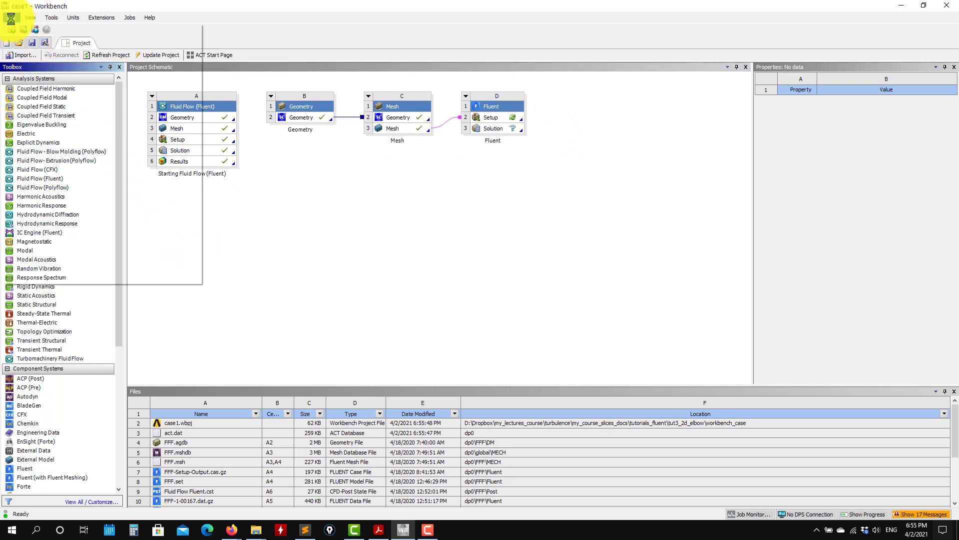
pyautogui.click(10, 17)
pyautogui.click(23, 61)
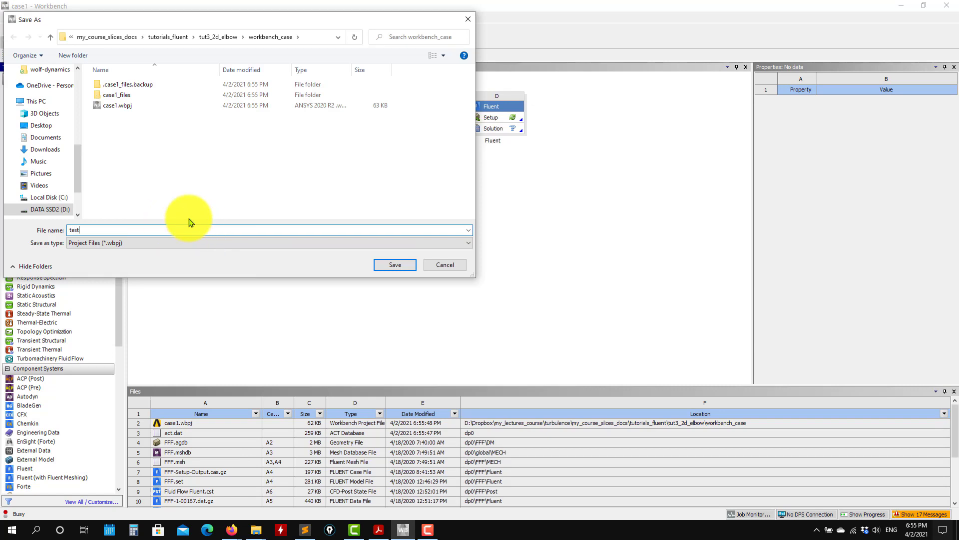
pyautogui.press('Return')
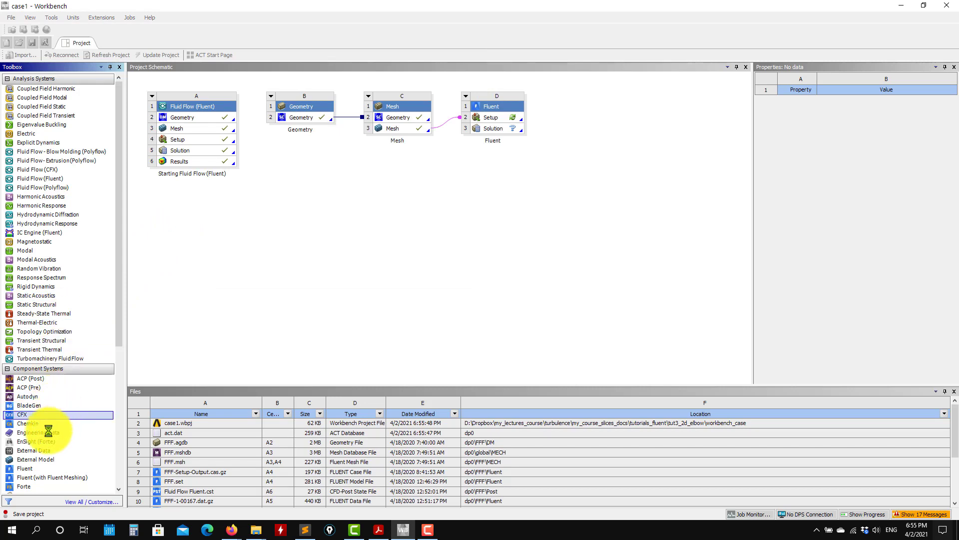
# Step: Add a standalone Geometry component below the first Fluid Flow system, and review the elbow's problem definition in Acrobat Reader
pyautogui.scroll(-2, 47, 421)
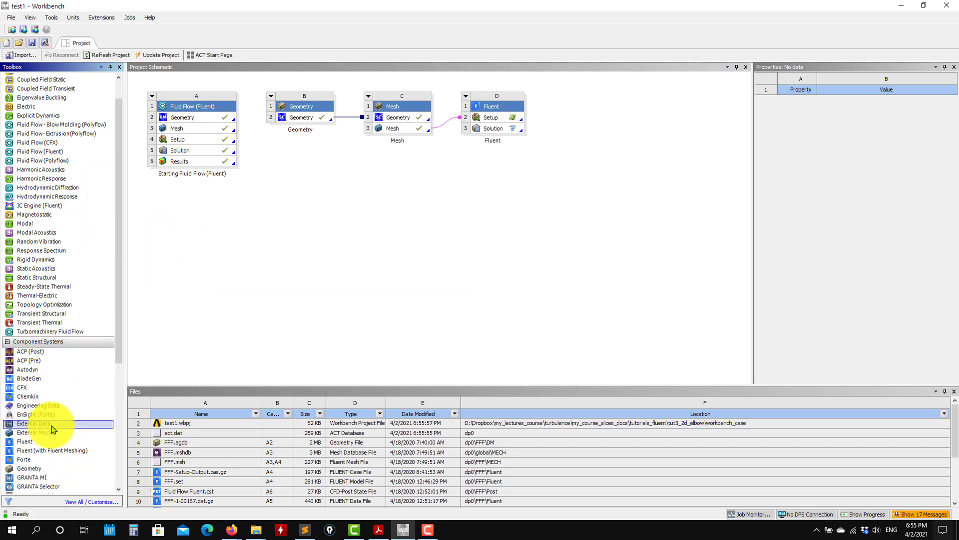
pyautogui.moveTo(33, 441); pyautogui.dragTo(187, 192)
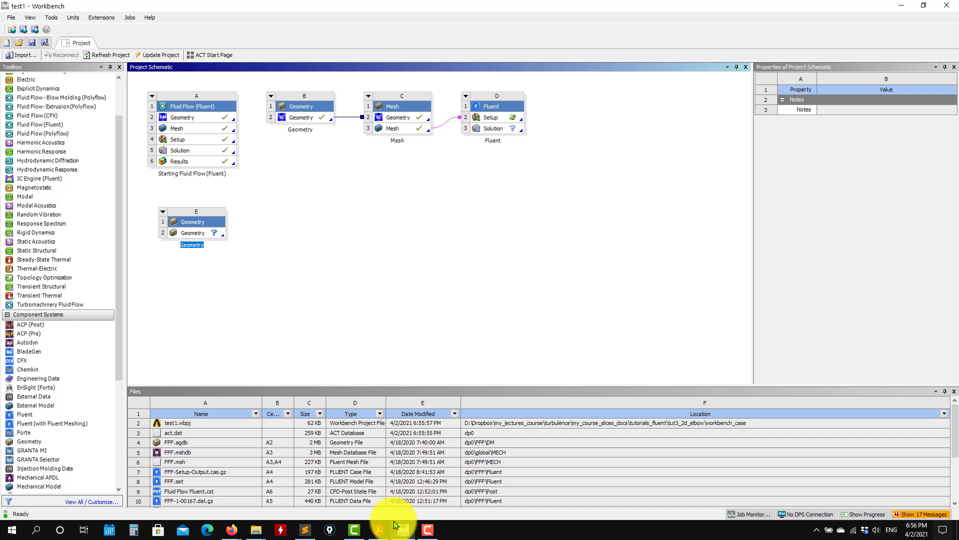
pyautogui.click(380, 531)
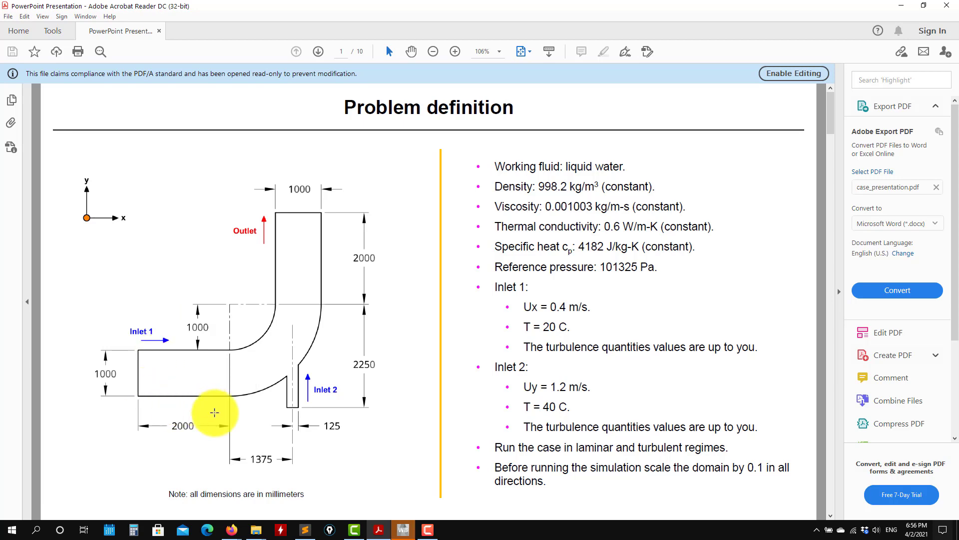
pyautogui.click(900, 6)
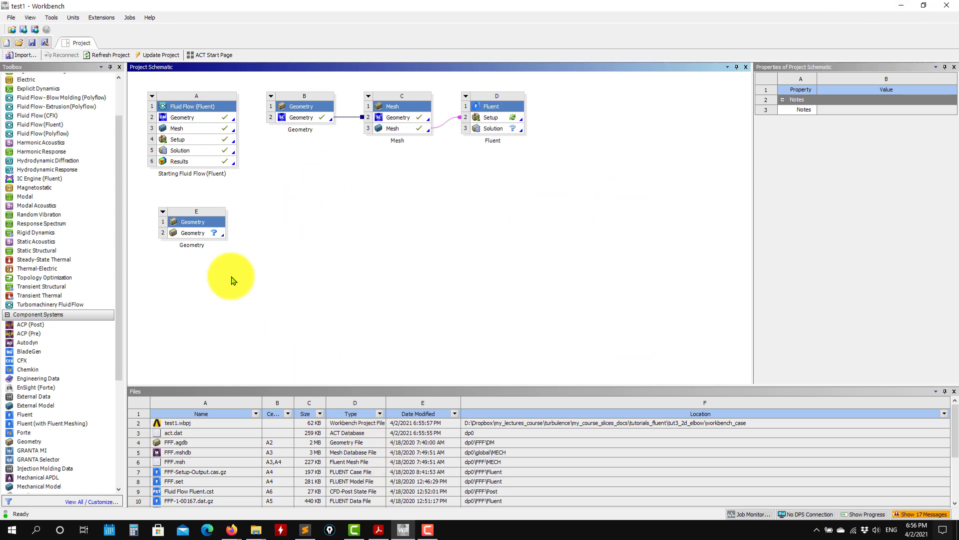
pyautogui.click(204, 236)
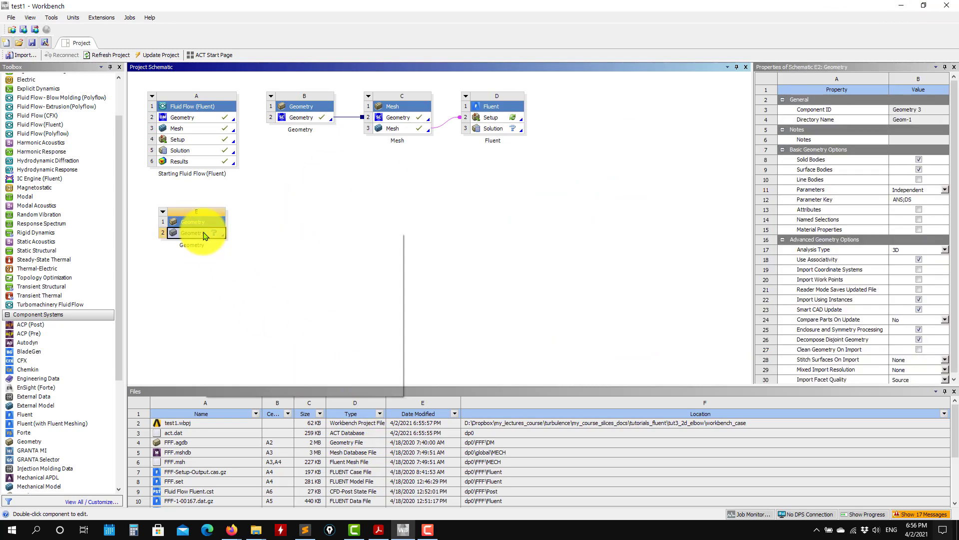
pyautogui.rightClick(204, 235)
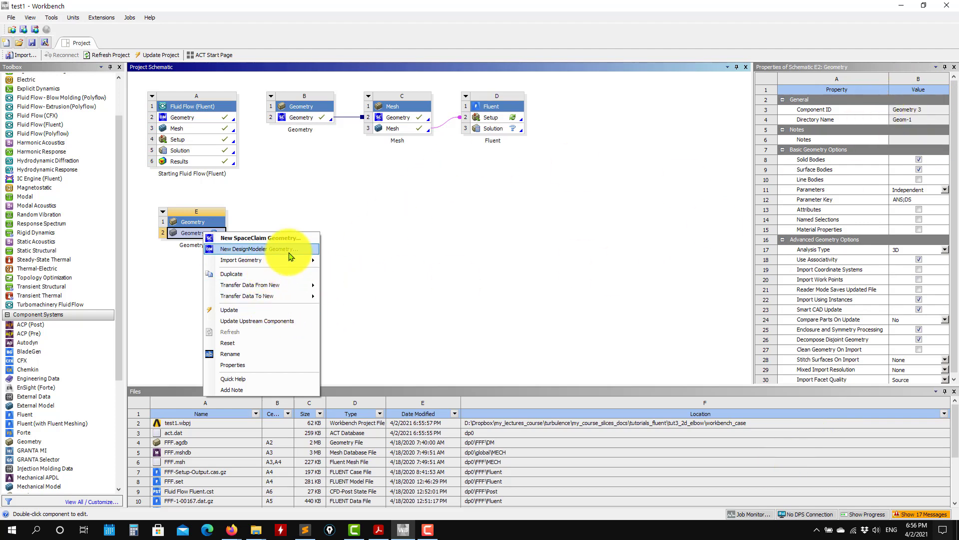
pyautogui.click(418, 216)
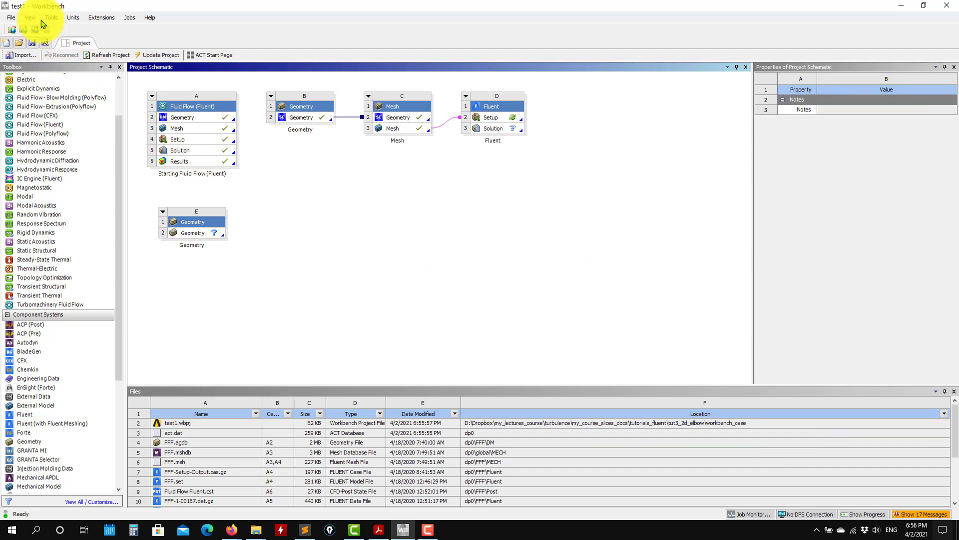
pyautogui.click(32, 17)
pyautogui.click(242, 285)
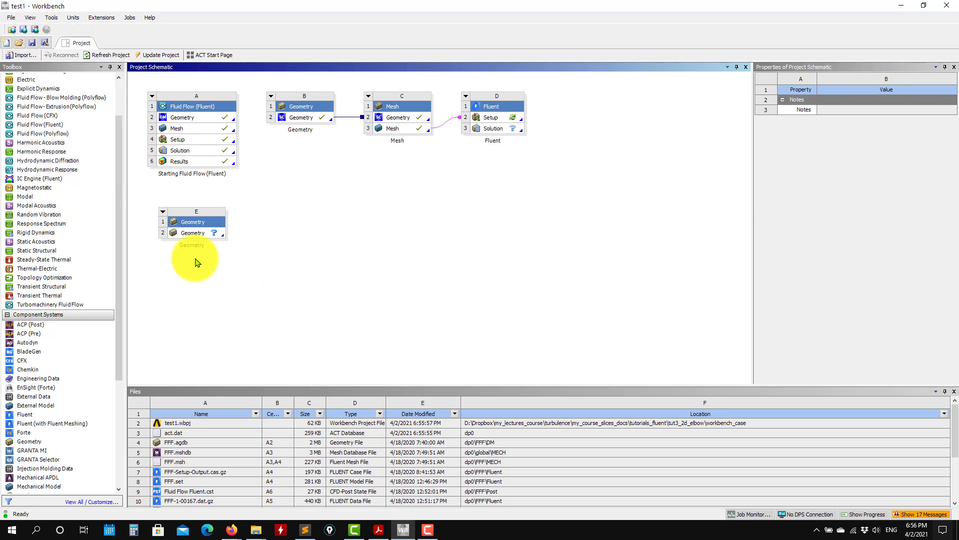
# Step: Start a new DesignModeler geometry from the Geometry cell of system E and maximize the DesignModeler window
pyautogui.rightClick(197, 238)
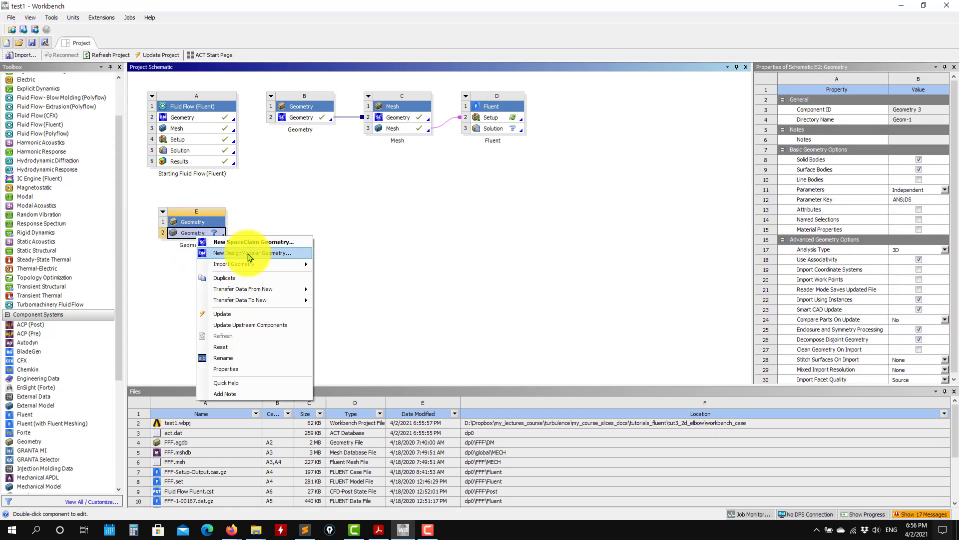
pyautogui.click(248, 254)
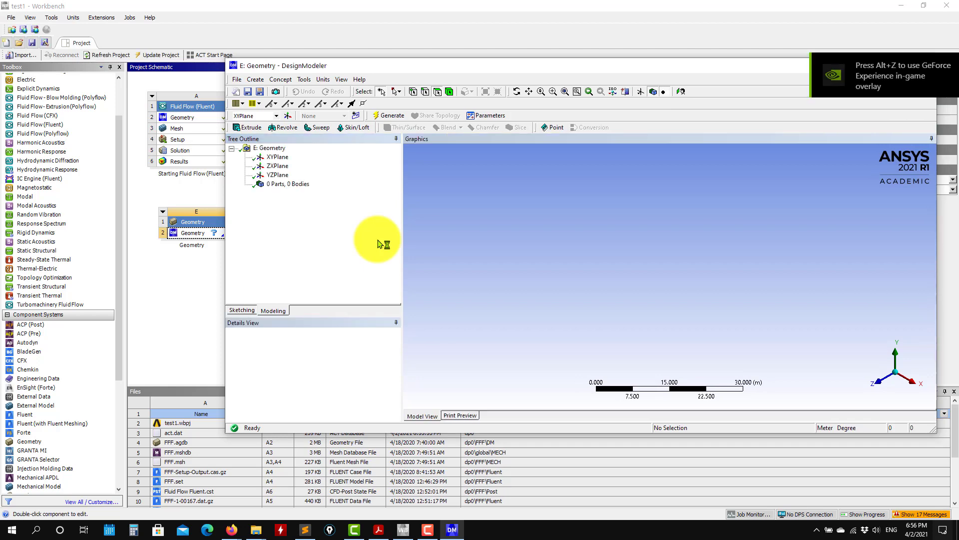
pyautogui.moveTo(685, 73); pyautogui.dragTo(524, 107)
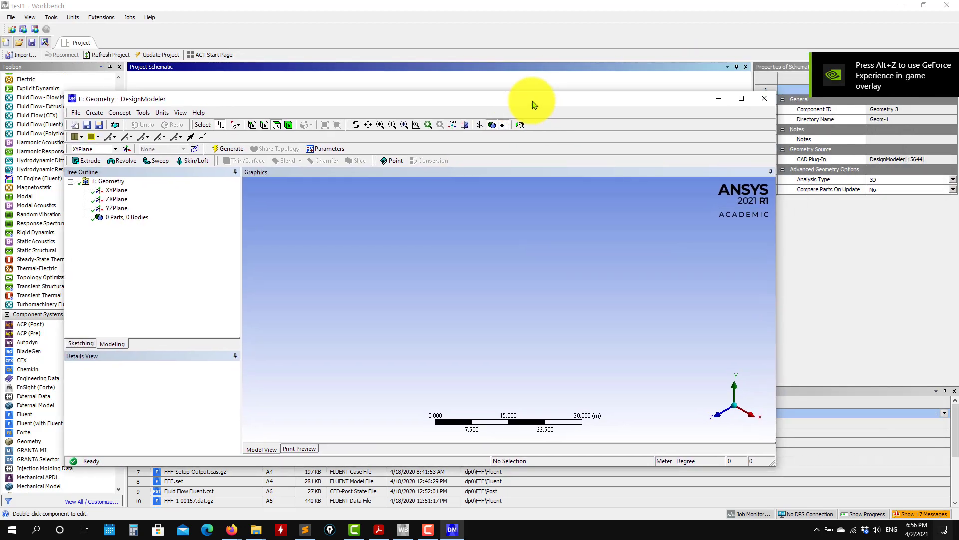
pyautogui.click(742, 103)
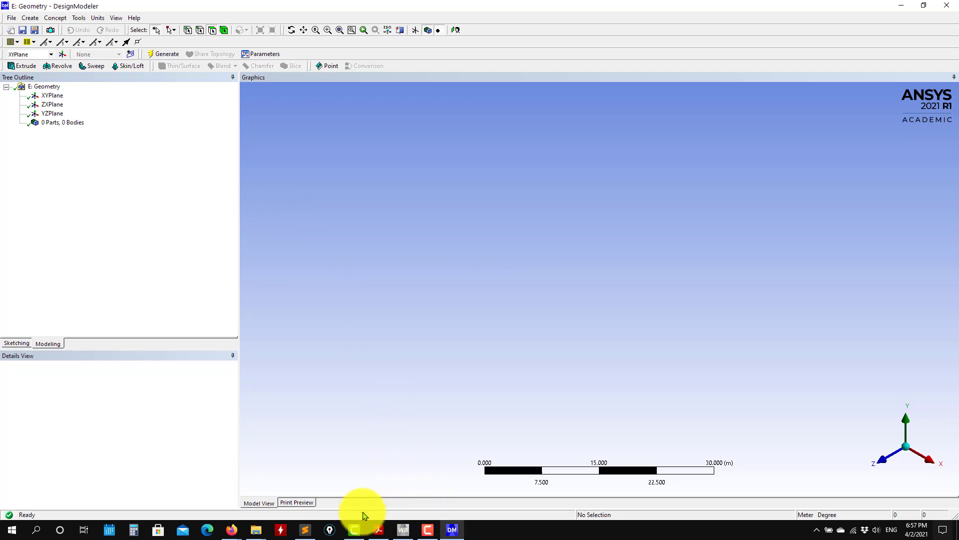
# Step: Check the elbow drawing in Acrobat Reader, and orient the DesignModeler view to face the XY plane
pyautogui.click(373, 528)
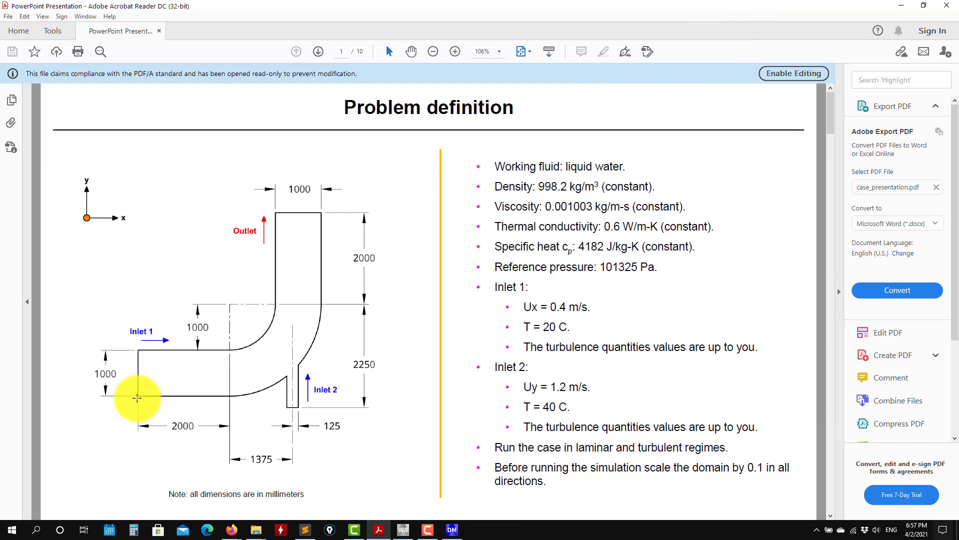
pyautogui.click(895, 9)
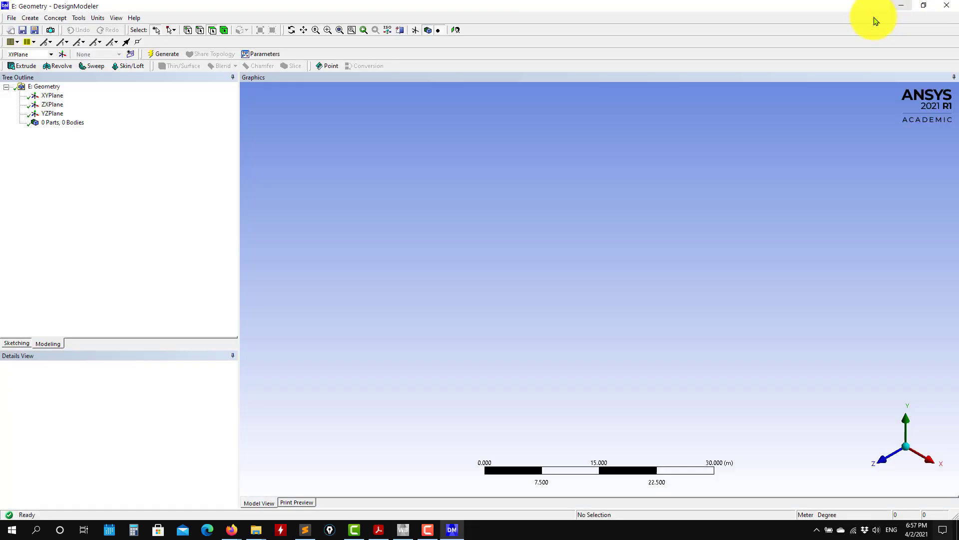
pyautogui.click(880, 461)
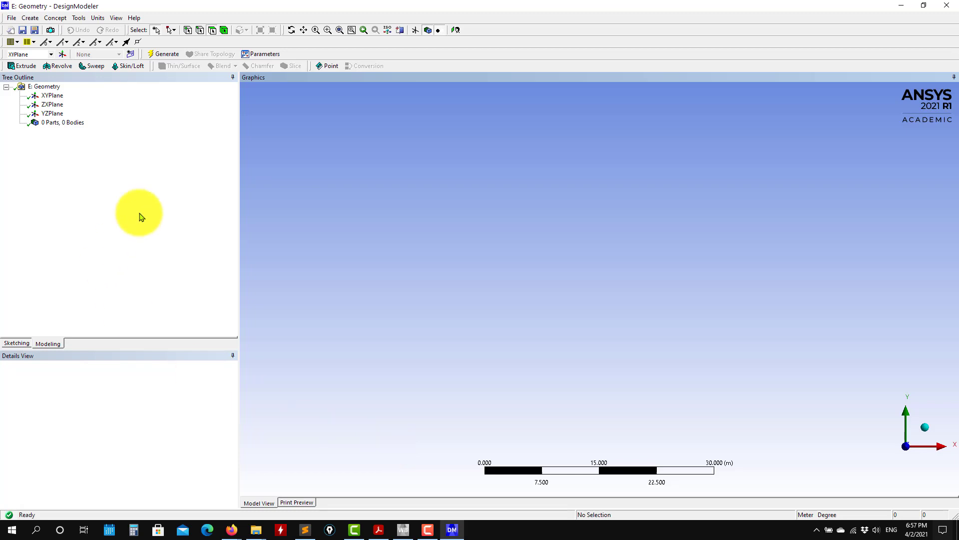
# Step: Create a new sketch on XYPlane and switch to sketching mode
pyautogui.click(54, 101)
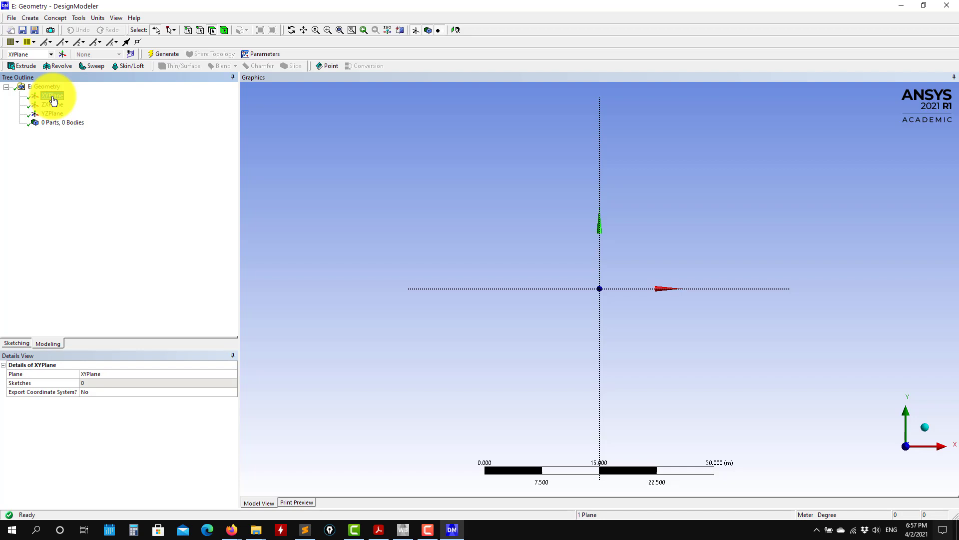
pyautogui.click(131, 54)
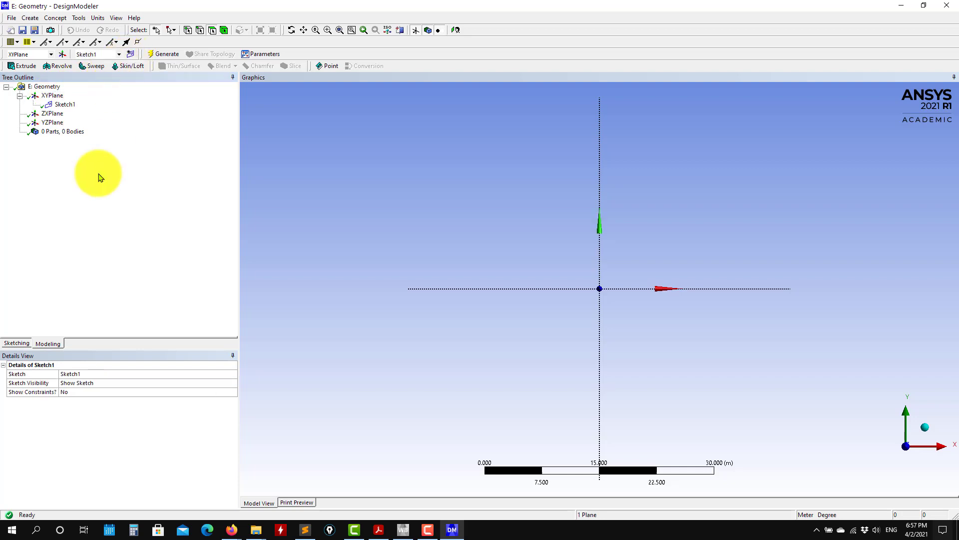
pyautogui.click(15, 344)
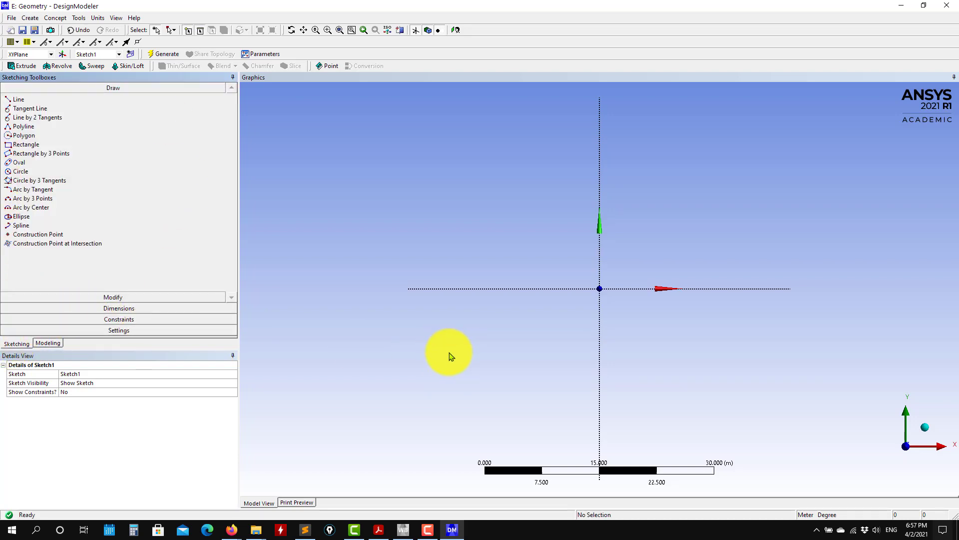
# Step: Look through the sketching toolboxes, try the 2D grid display with snapping, and turn both options off again
pyautogui.click(131, 298)
pyautogui.click(136, 309)
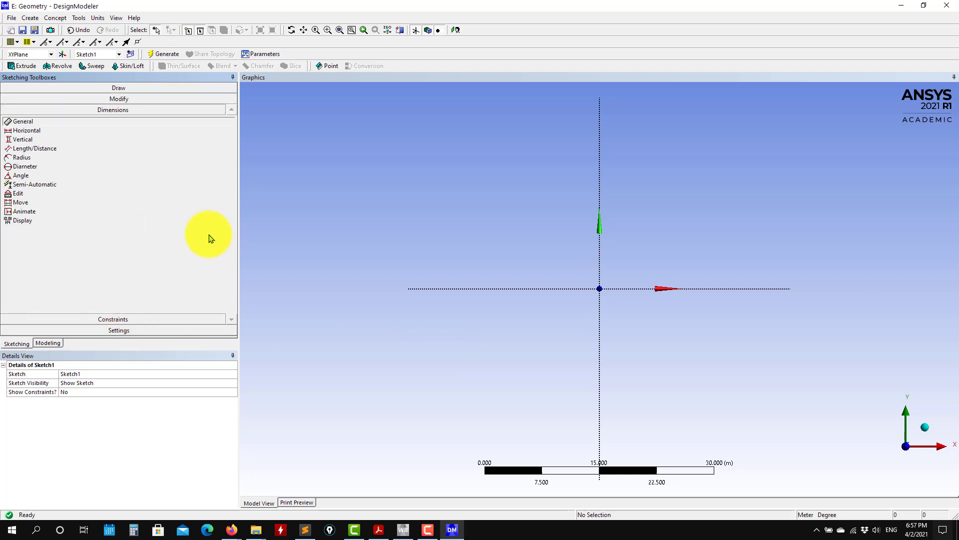
pyautogui.click(127, 320)
pyautogui.click(131, 331)
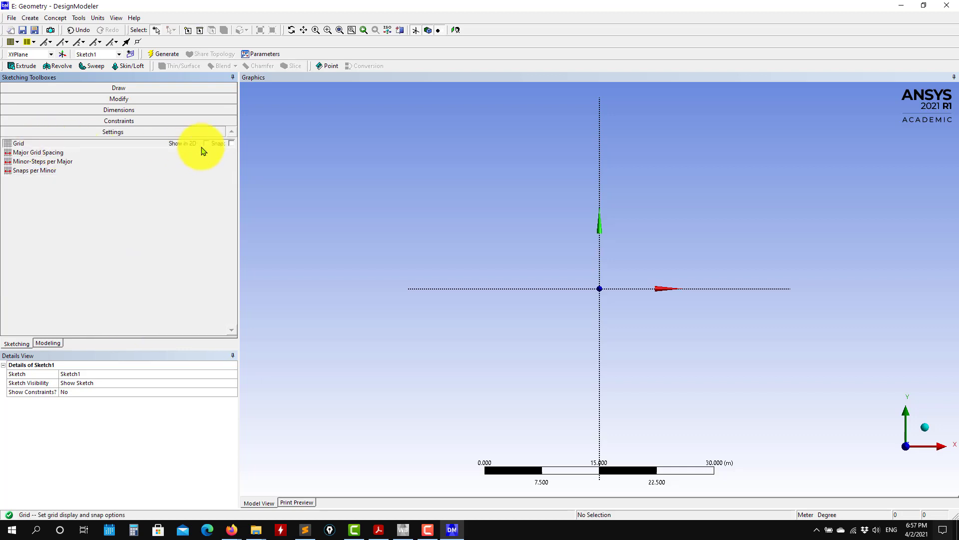
pyautogui.click(207, 144)
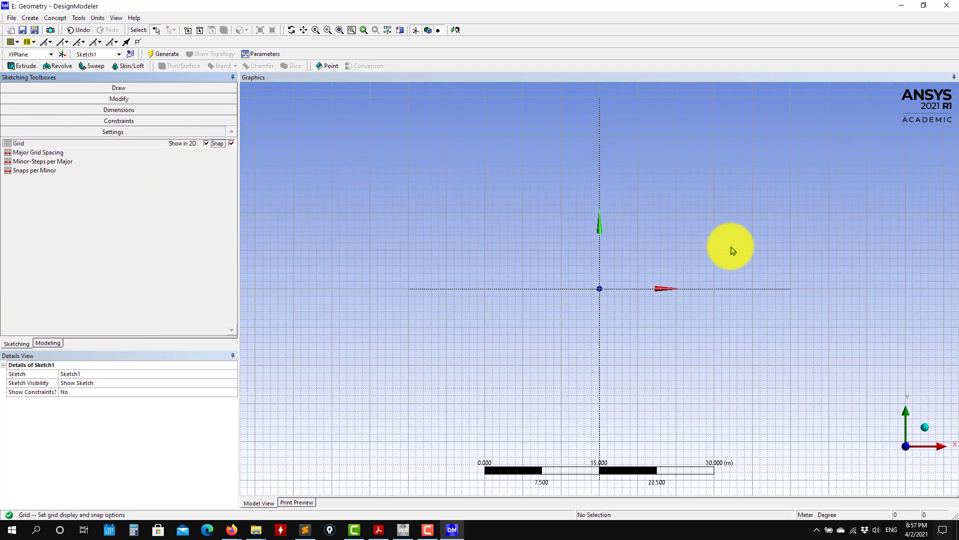
pyautogui.scroll(4, 649, 253)
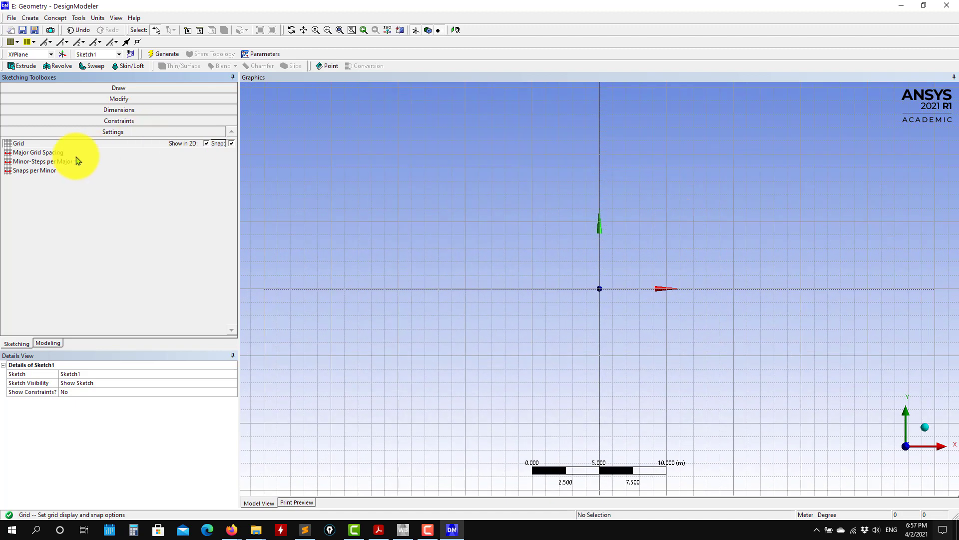
pyautogui.click(48, 153)
pyautogui.click(48, 144)
pyautogui.click(207, 143)
pyautogui.click(231, 143)
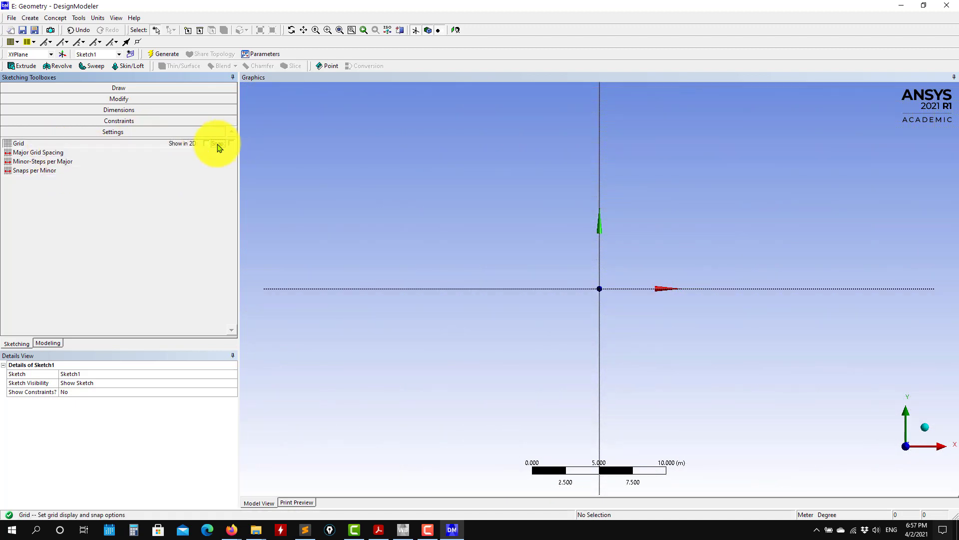
pyautogui.click(12, 18)
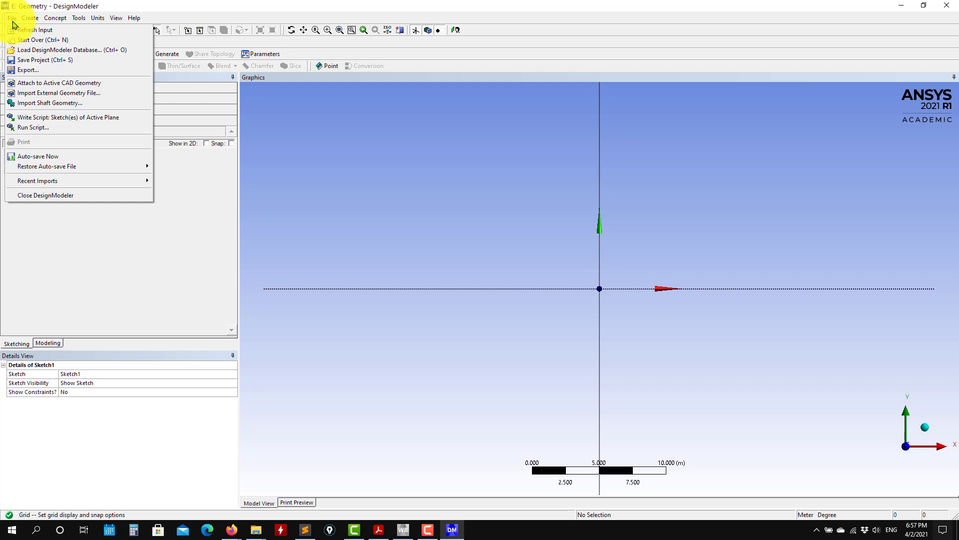
pyautogui.click(12, 18)
pyautogui.click(30, 18)
pyautogui.click(79, 256)
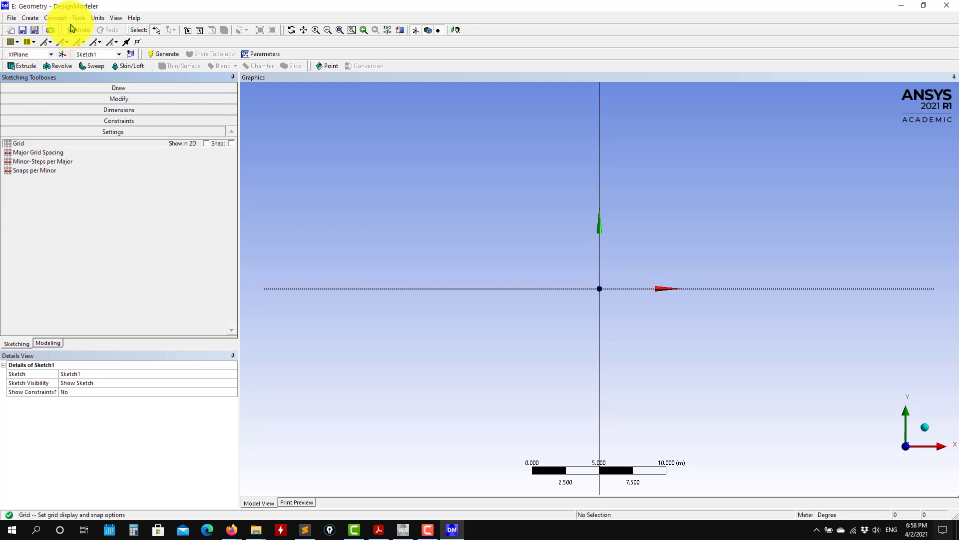
pyautogui.click(12, 19)
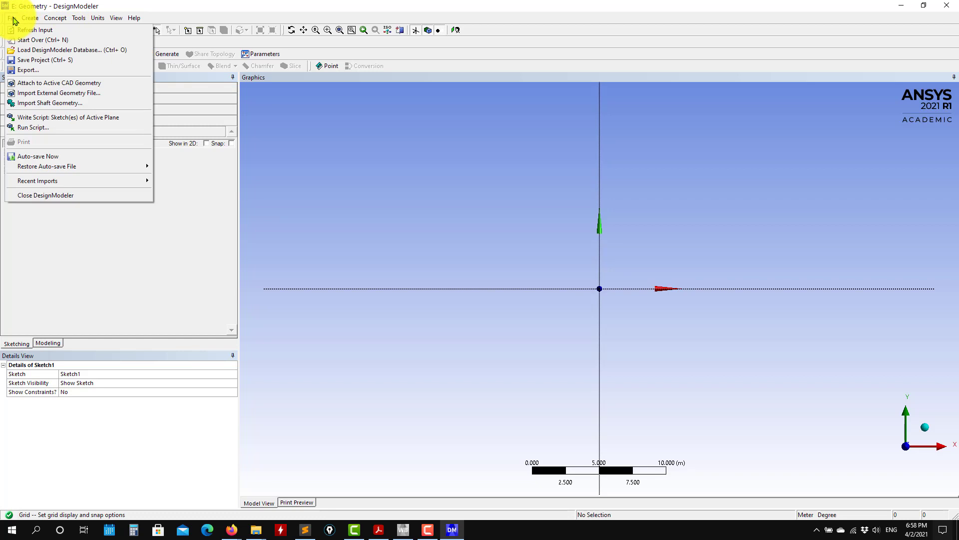
pyautogui.click(352, 215)
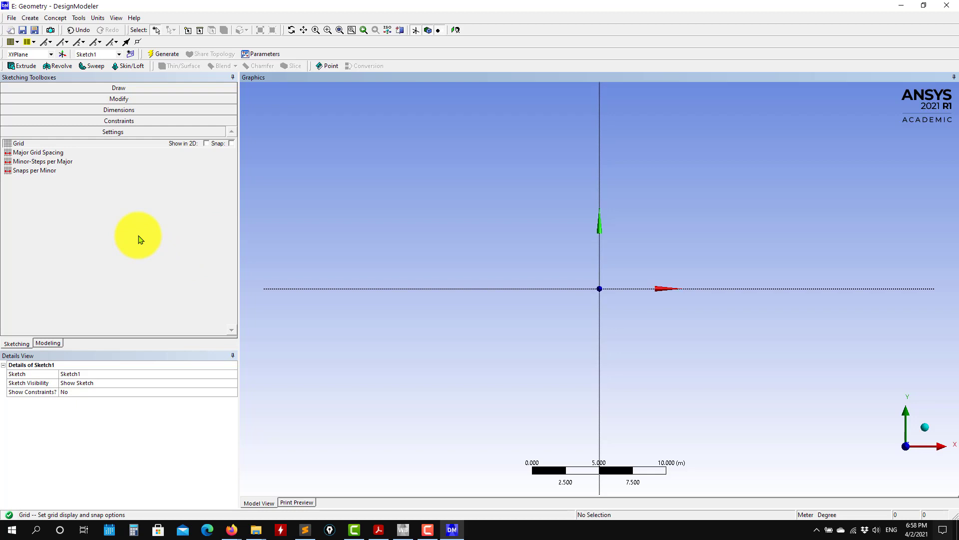
# Step: Show the sketch drawing tools and check the inlet pipe dimensions in the elbow drawing in Acrobat Reader
pyautogui.click(114, 112)
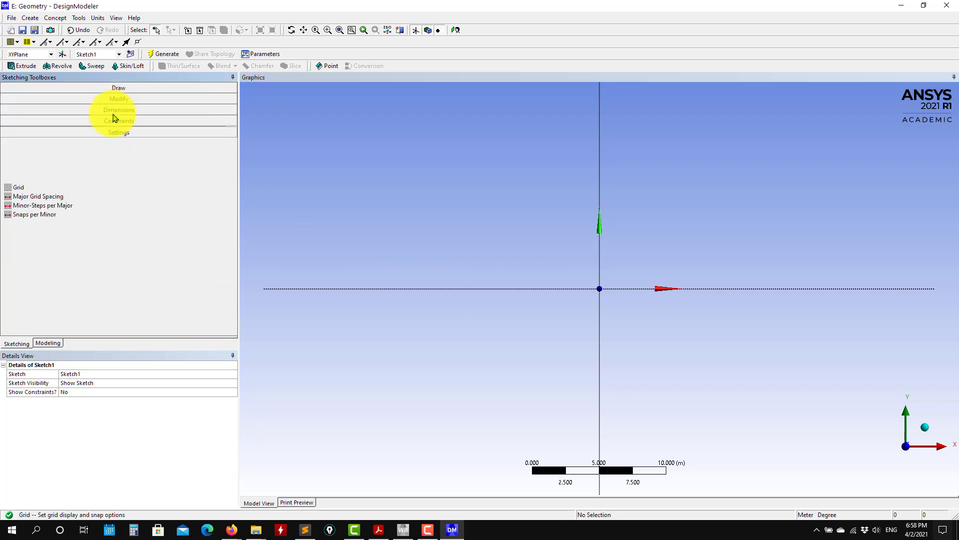
pyautogui.click(120, 89)
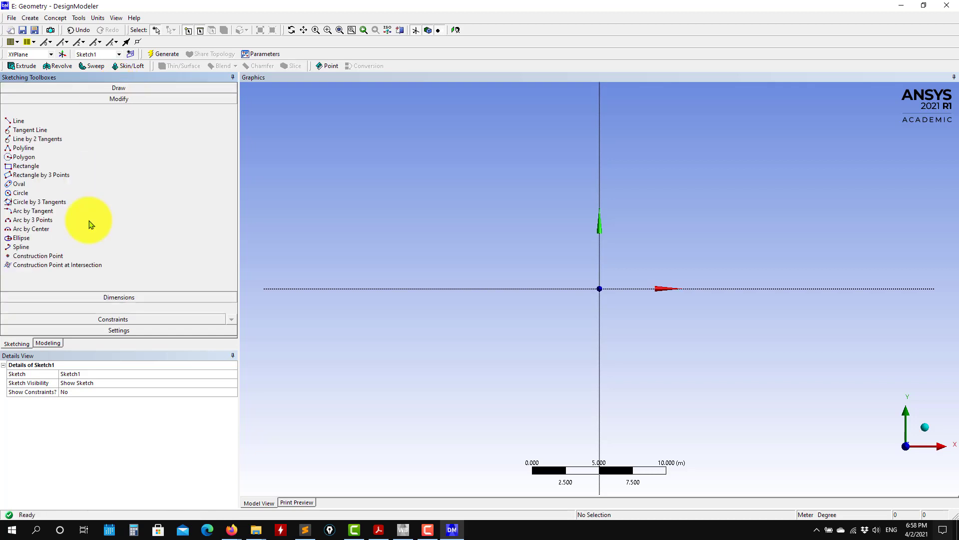
pyautogui.click(377, 529)
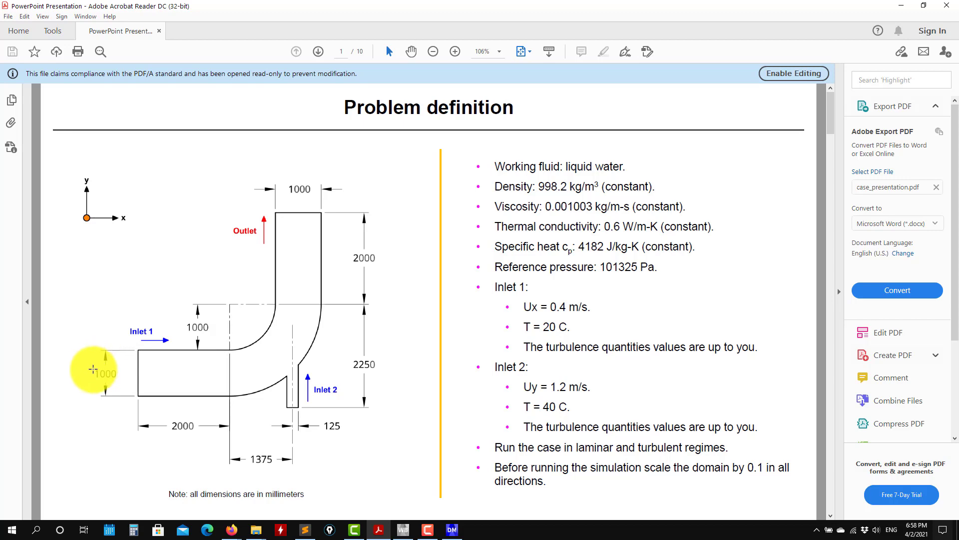
pyautogui.click(901, 5)
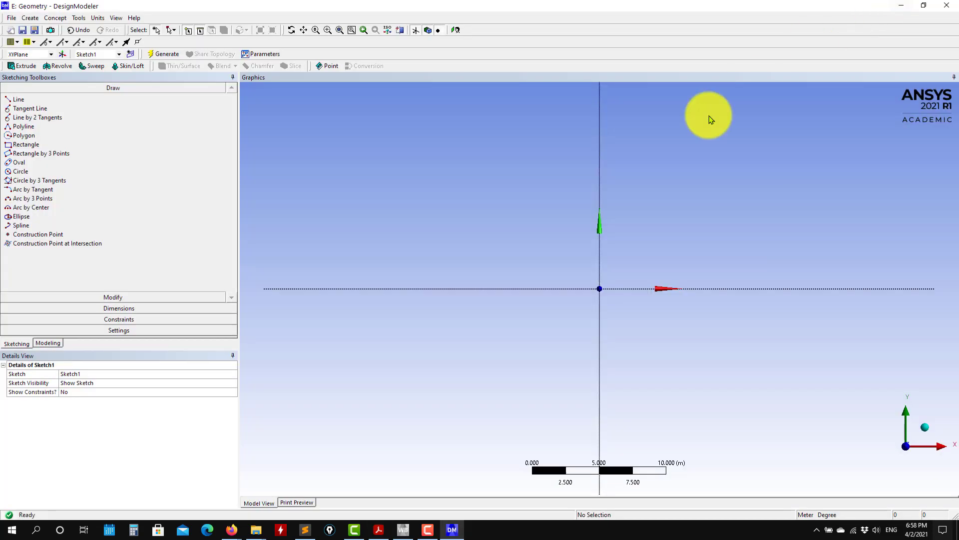
# Step: Sketch a rectangle from the origin, about 17.6 m by 8.1 m, and dimension its lower edge as 1000 m
pyautogui.click(24, 144)
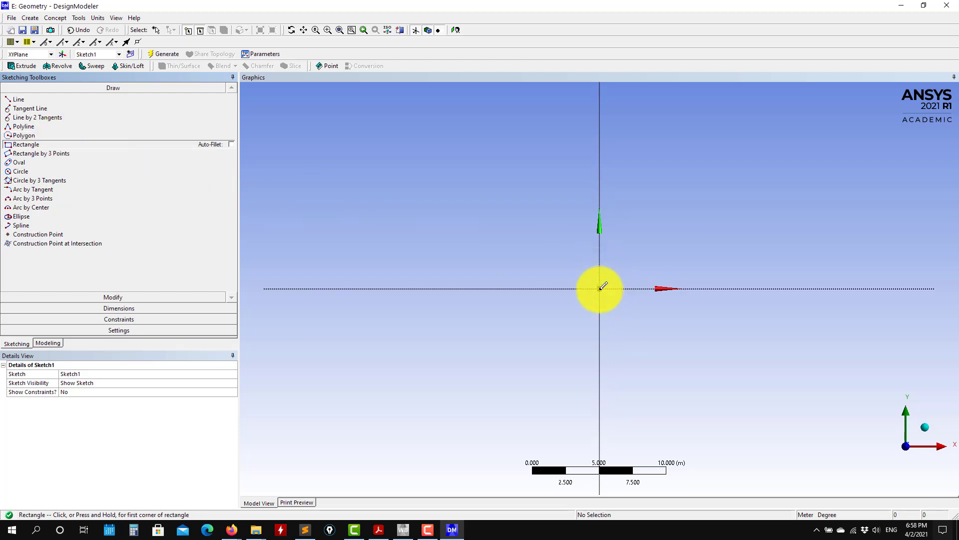
pyautogui.click(836, 179)
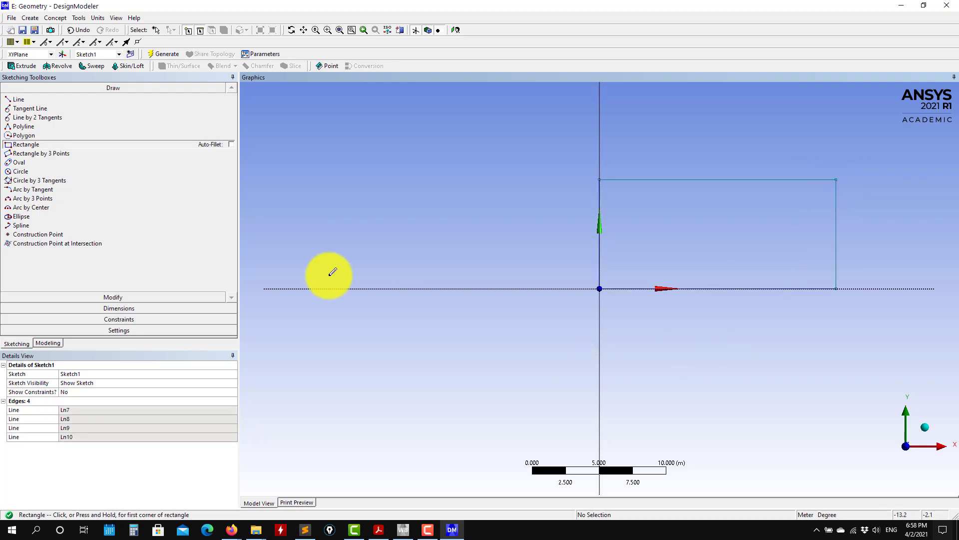
pyautogui.click(118, 308)
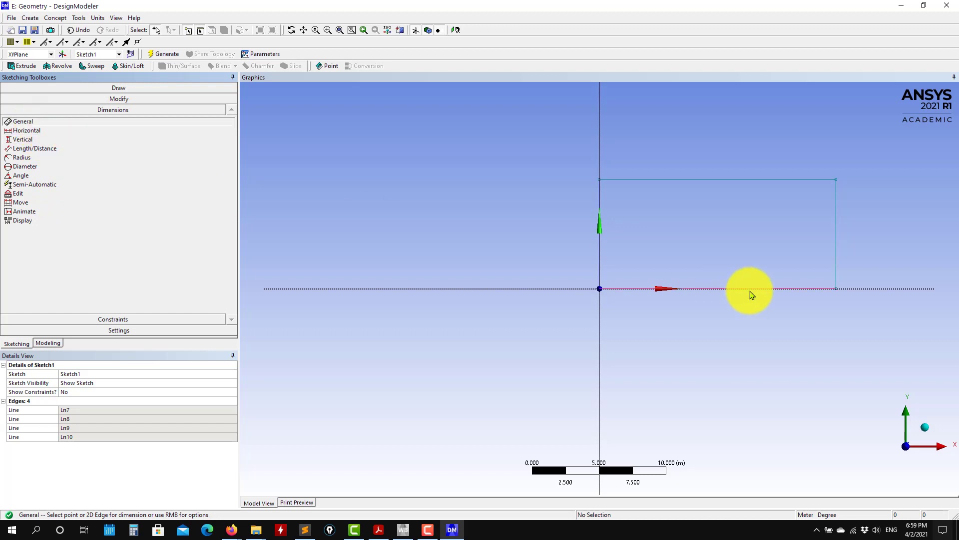
pyautogui.click(746, 289)
pyautogui.click(685, 315)
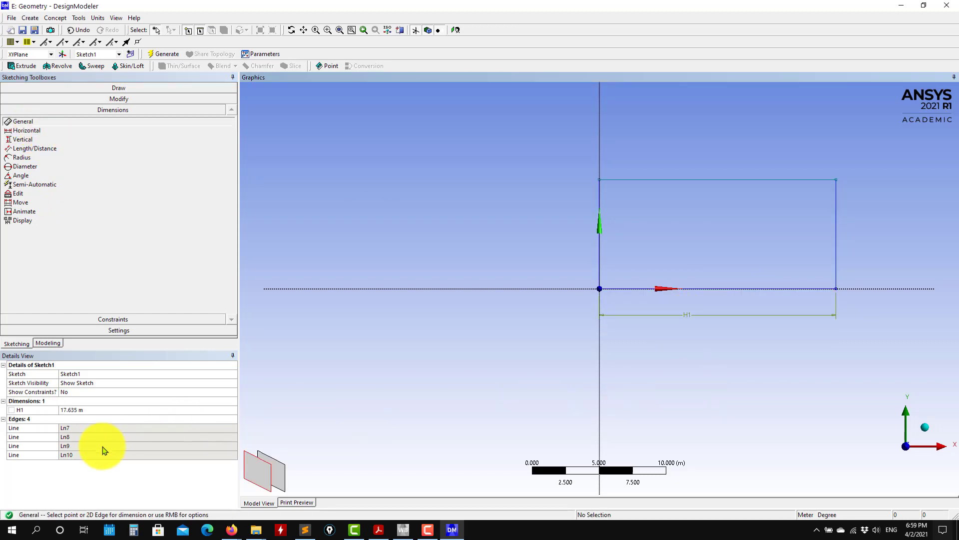
pyautogui.click(102, 410)
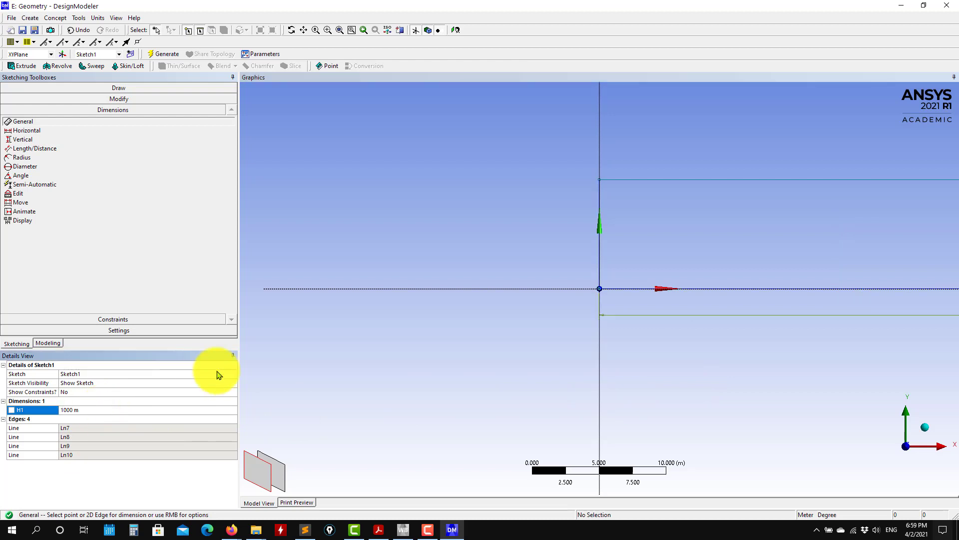
# Step: Dimension the rectangle's vertical edge on the Y axis and set its height to 1000 m
pyautogui.scroll(-3, 771, 280)
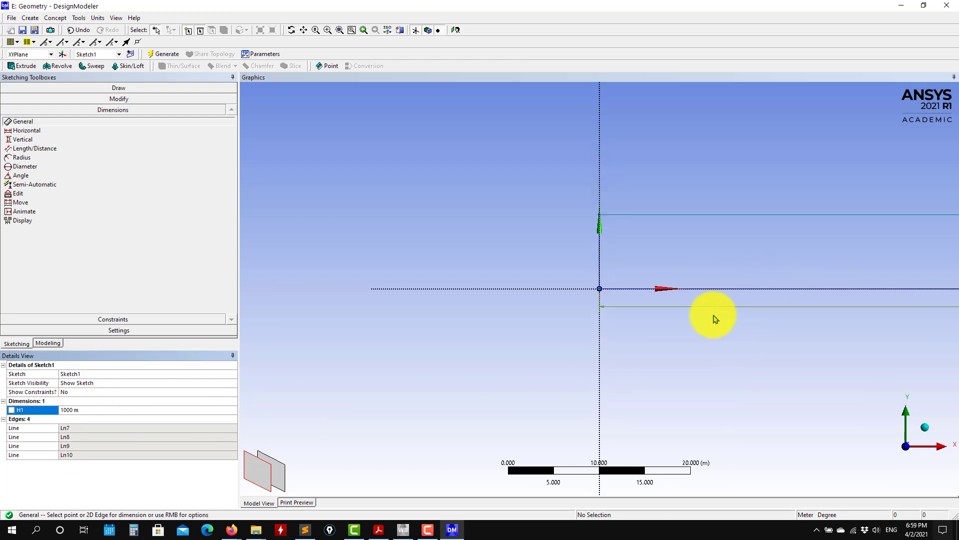
pyautogui.click(339, 30)
pyautogui.scroll(5, 302, 285)
pyautogui.scroll(3, 392, 334)
pyautogui.click(380, 290)
pyautogui.click(321, 272)
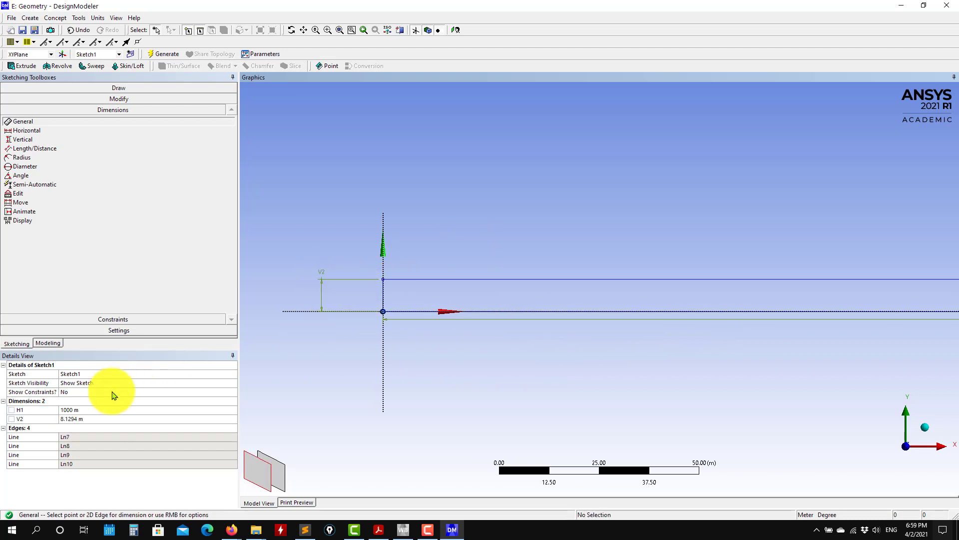
pyautogui.click(97, 418)
pyautogui.write('1000')
pyautogui.press('Return')
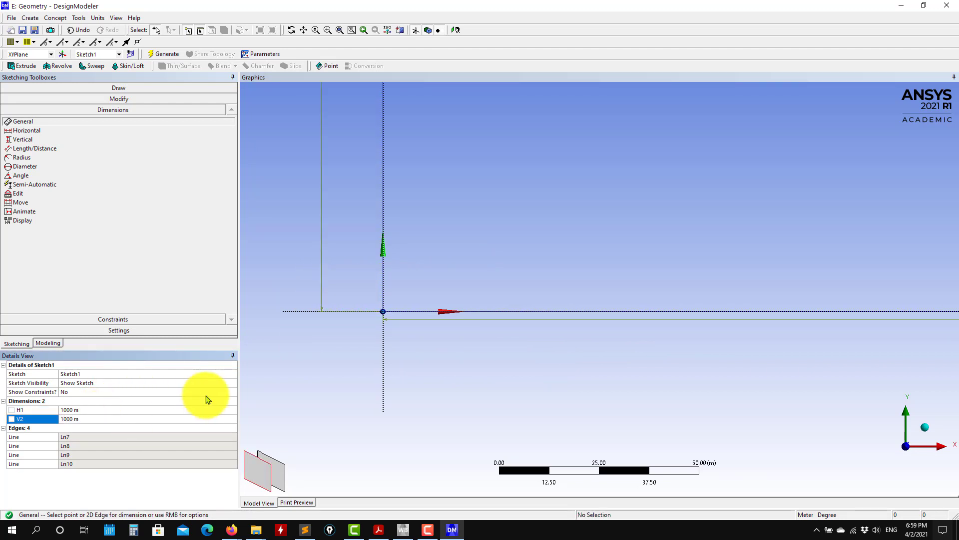
pyautogui.click(340, 30)
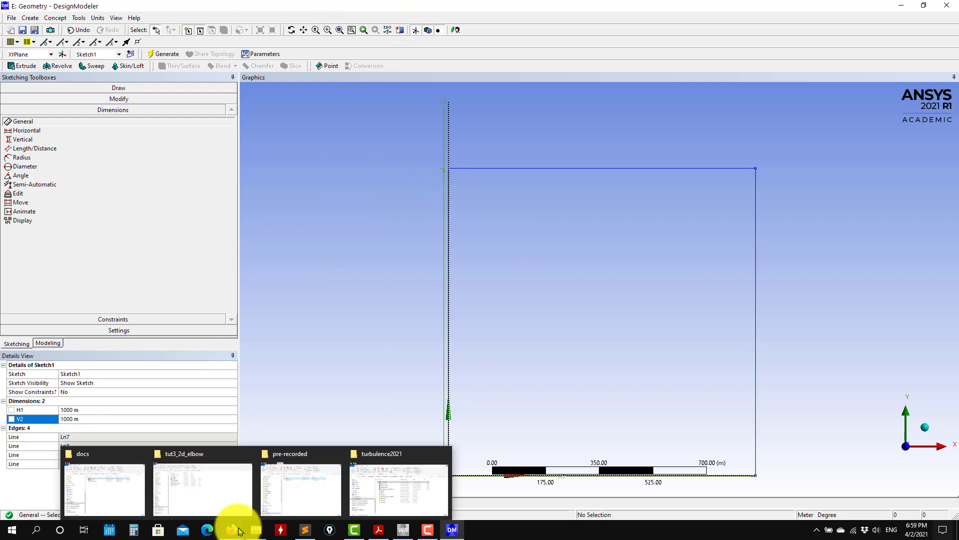
# Step: Check the inlet pipe length in the Acrobat Reader drawing and set the rectangle's horizontal dimension to 2000 m
pyautogui.click(377, 531)
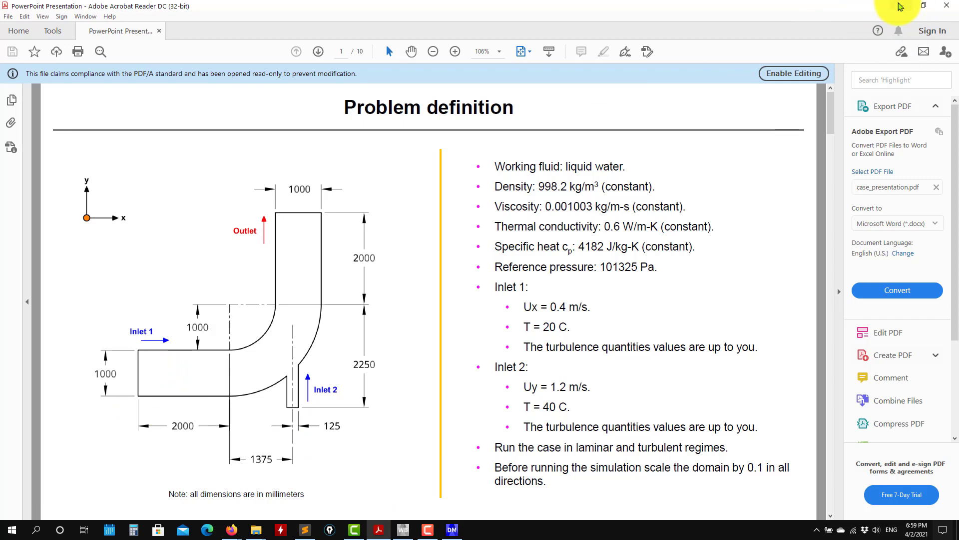
pyautogui.click(901, 5)
pyautogui.scroll(1, 648, 386)
pyautogui.scroll(-2, 648, 385)
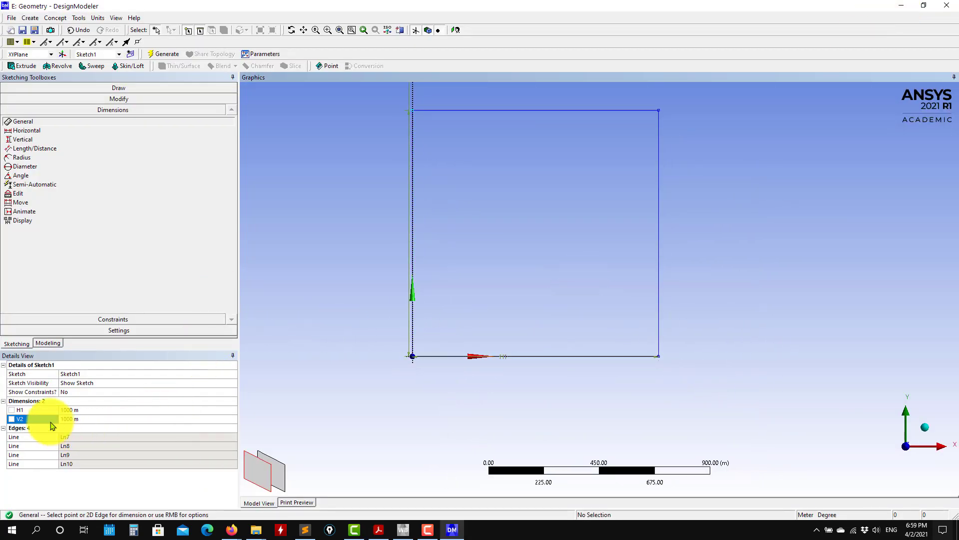
pyautogui.click(66, 410)
pyautogui.press('Return')
pyautogui.scroll(1, 661, 257)
pyautogui.scroll(-2, 688, 273)
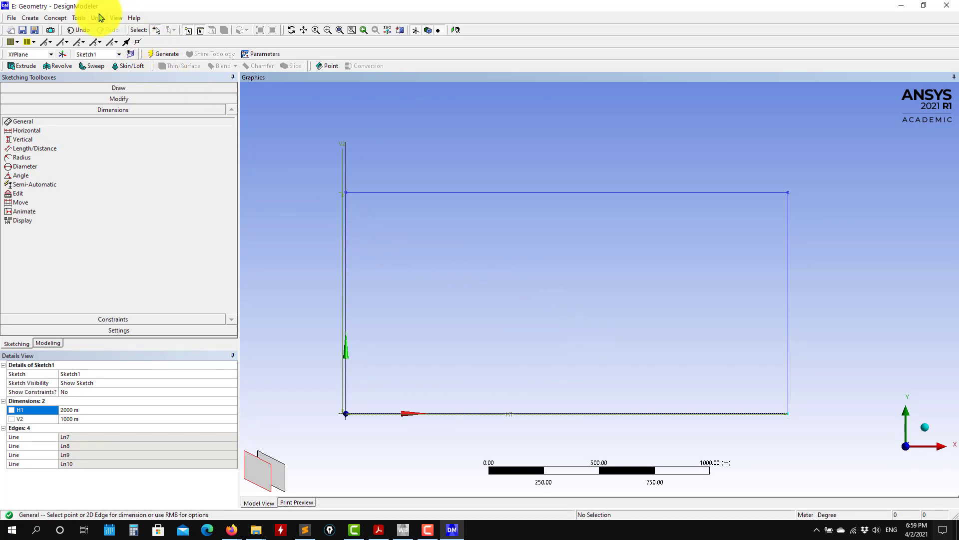
# Step: Look at the available length units and delete Sketch1 from XYPlane
pyautogui.click(99, 17)
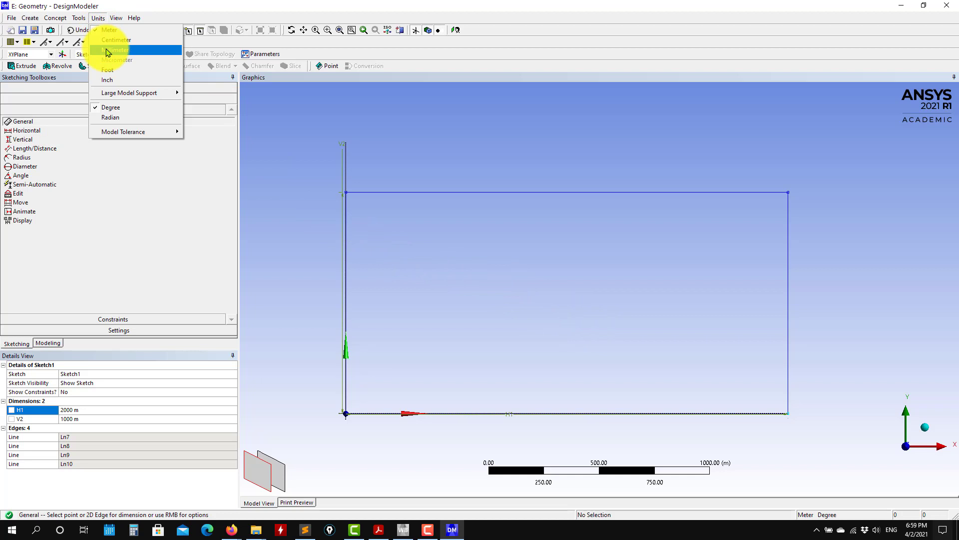
pyautogui.click(268, 265)
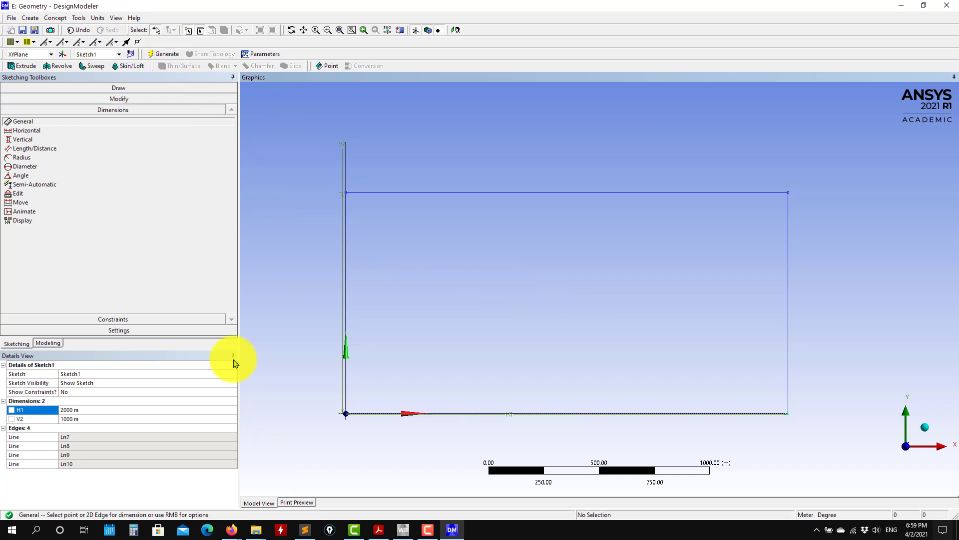
pyautogui.click(45, 342)
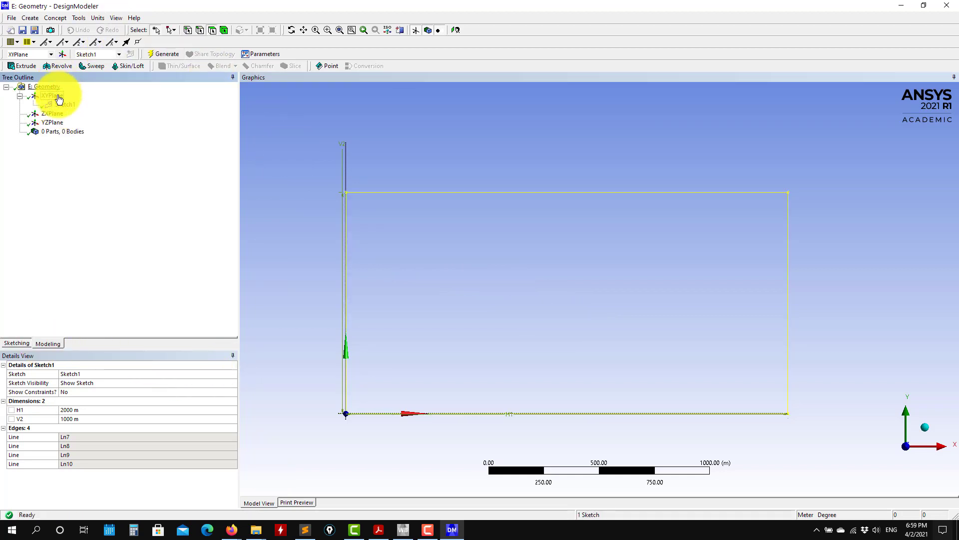
pyautogui.rightClick(65, 105)
pyautogui.click(103, 157)
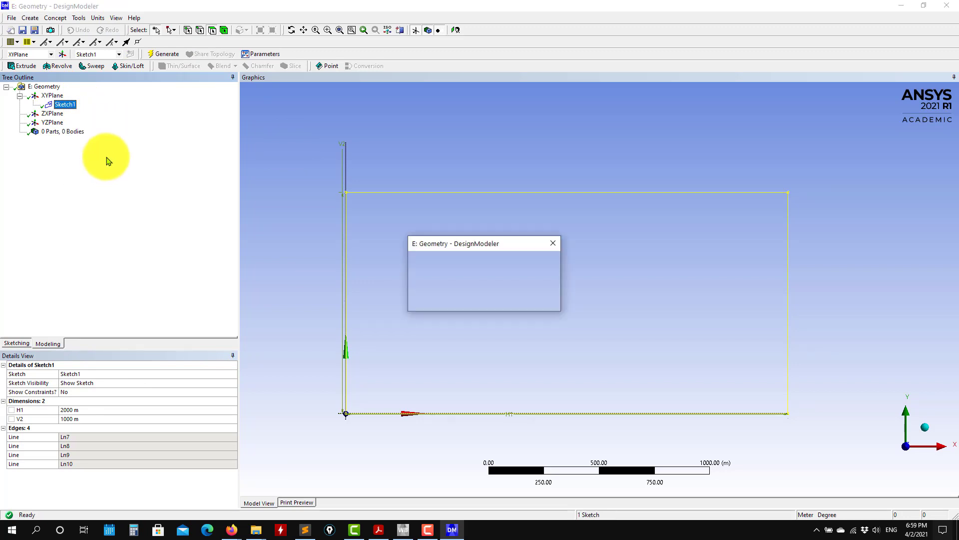
pyautogui.click(451, 301)
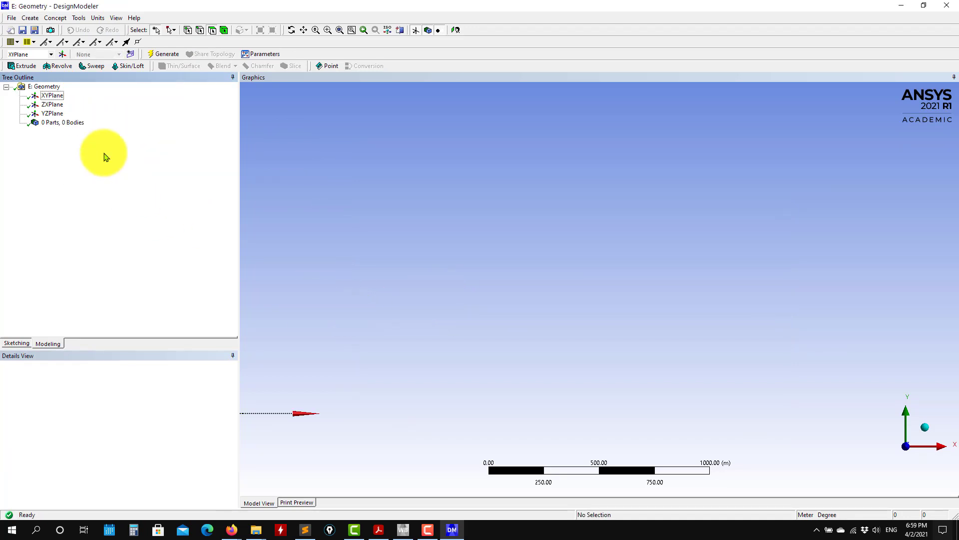
# Step: Create a new sketch on XYPlane and change the length unit to millimeters
pyautogui.click(55, 98)
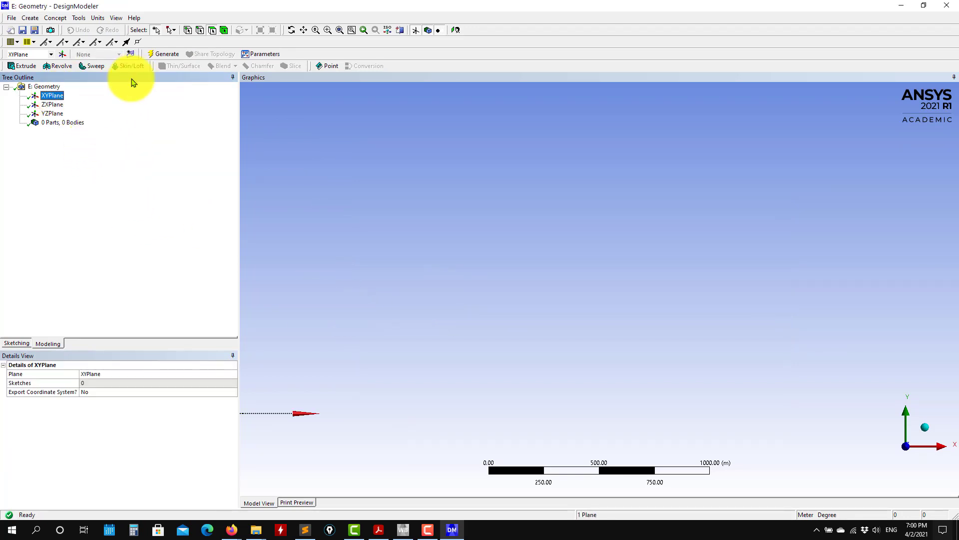
pyautogui.click(124, 42)
pyautogui.click(98, 18)
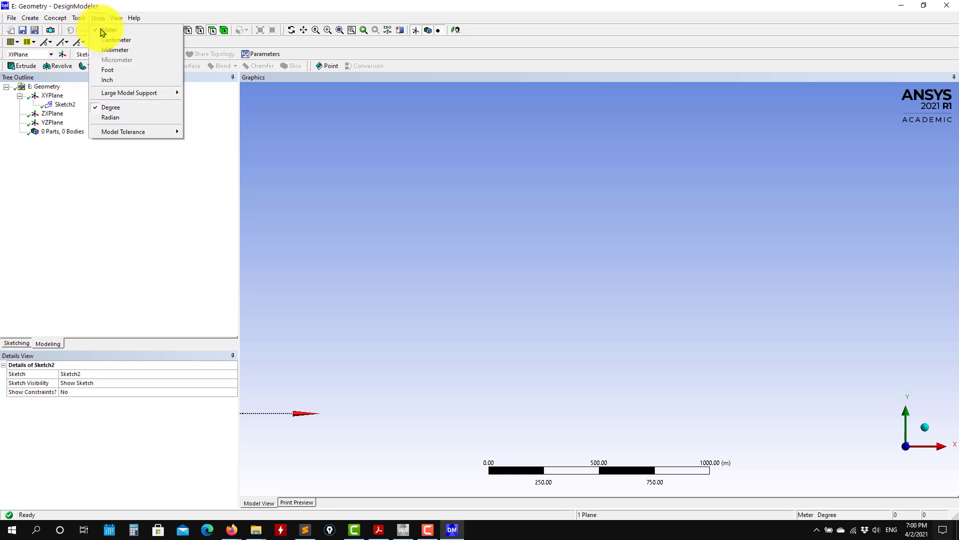
pyautogui.click(121, 51)
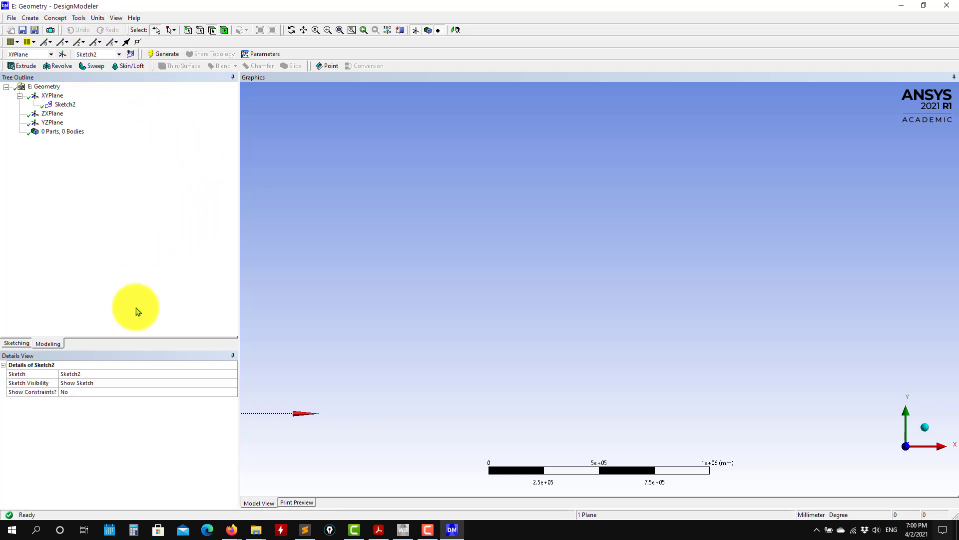
# Step: Sketch a rectangle from the origin and dimension it as 2000 mm horizontally and 1000 mm vertically
pyautogui.click(15, 344)
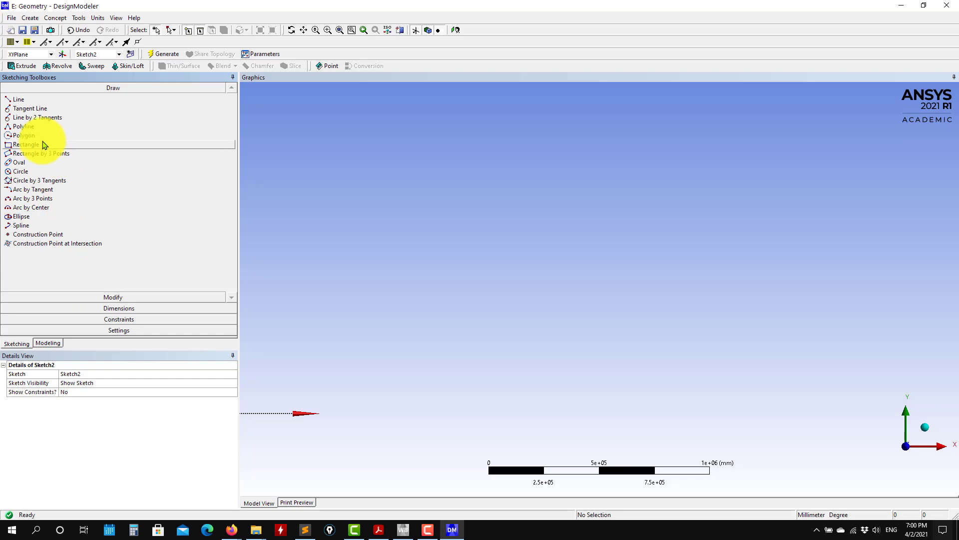
pyautogui.click(50, 145)
pyautogui.click(340, 31)
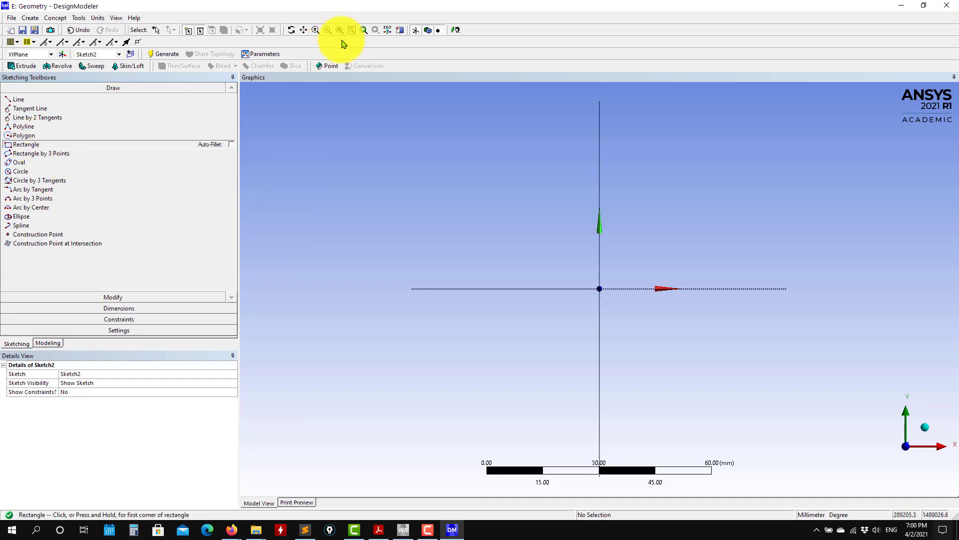
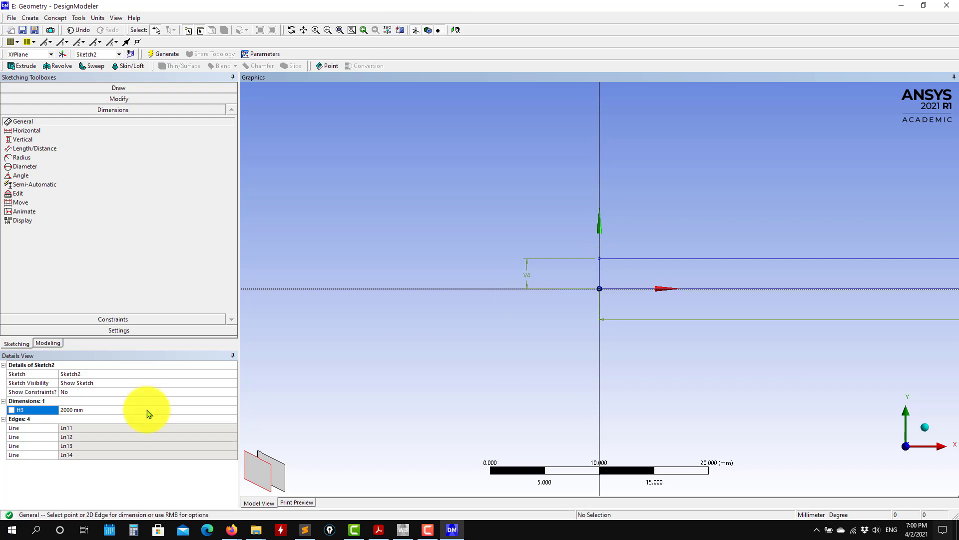
pyautogui.click(90, 419)
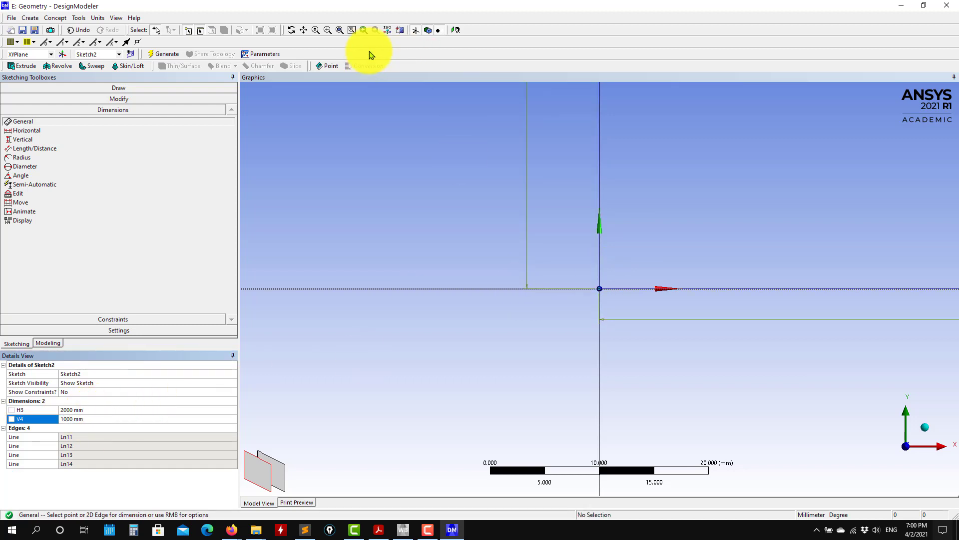
pyautogui.click(340, 31)
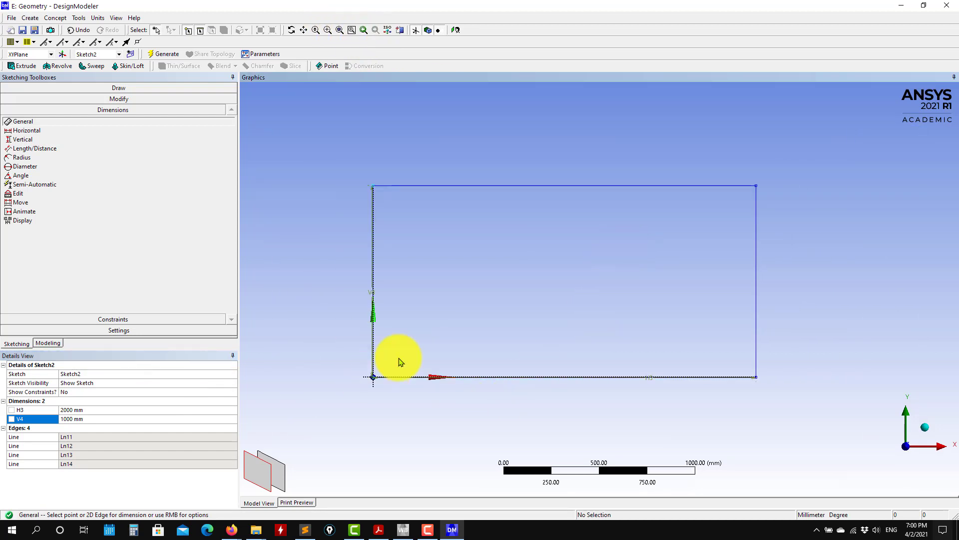
# Step: Check the bend dimensions of the elbow in the Acrobat Reader drawing
pyautogui.scroll(-1, 558, 371)
pyautogui.moveTo(479, 374); pyautogui.dragTo(407, 370)
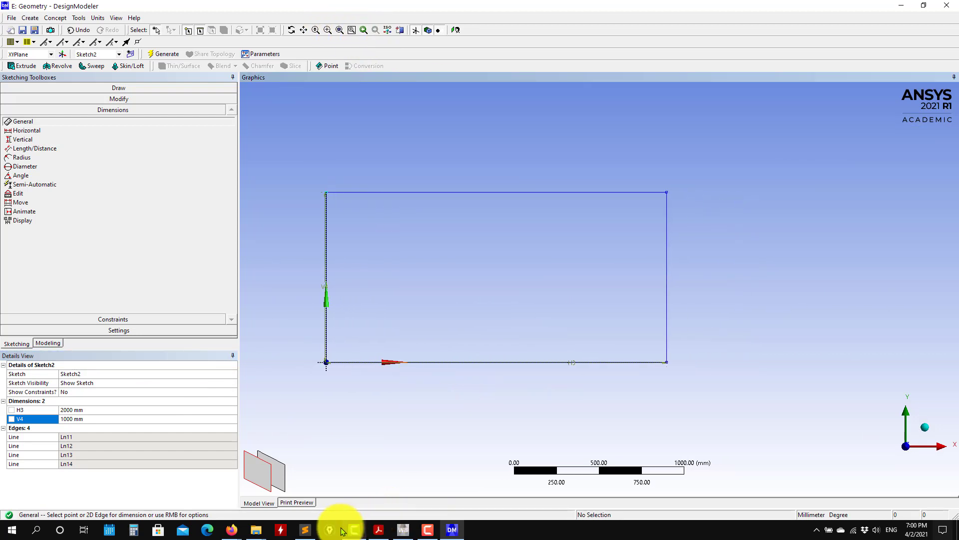
pyautogui.click(376, 532)
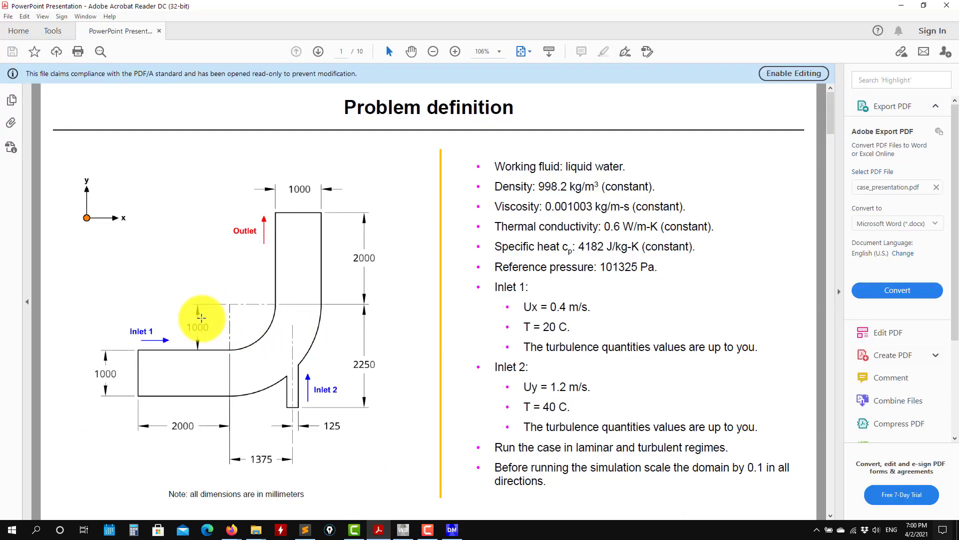
# Step: Switch back to DesignModeler and draw a vertical line about 630 mm long upward from the rectangle's upper-right corner
pyautogui.click(901, 6)
pyautogui.keyDown('ctrl'); pyautogui.moveTo(527, 259); pyautogui.dragTo(527, 278, button='middle'); pyautogui.keyUp('ctrl')
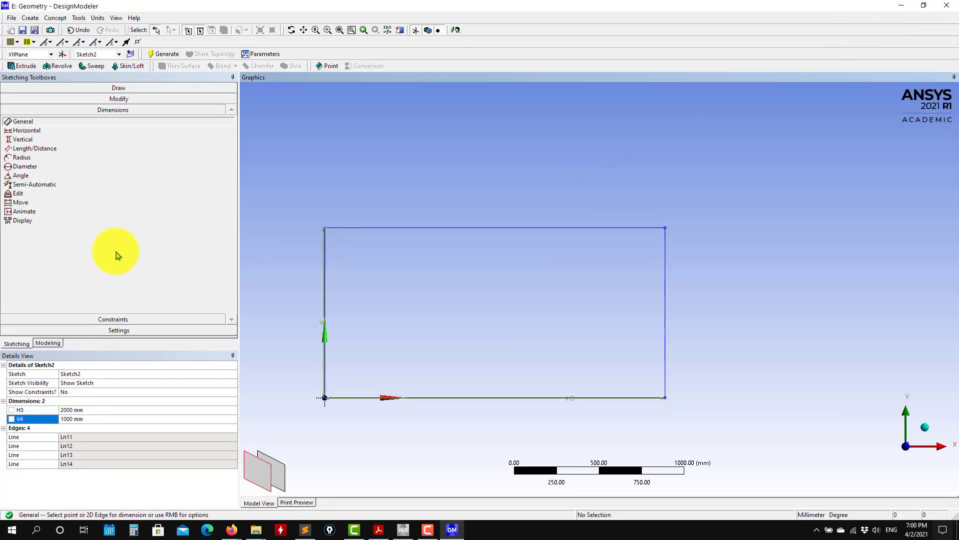
pyautogui.click(120, 94)
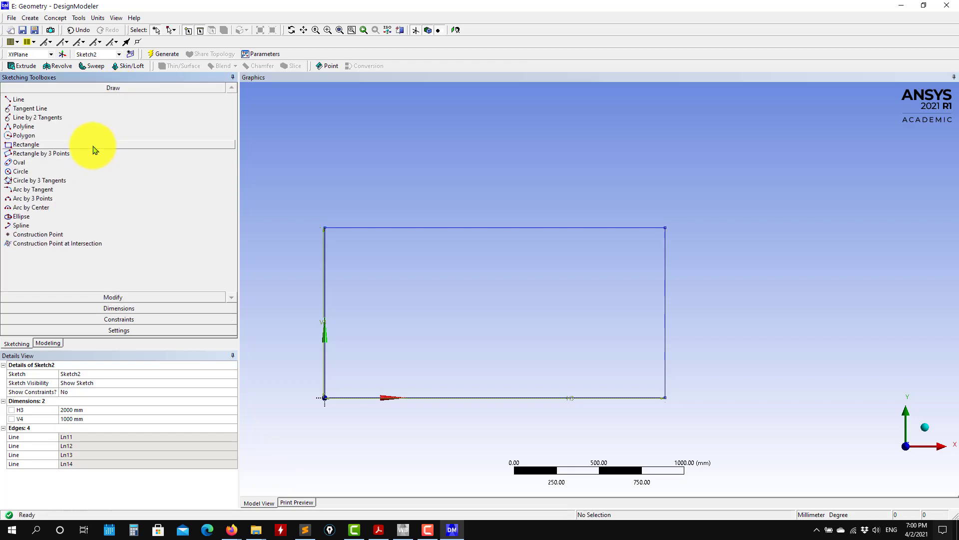
pyautogui.click(21, 101)
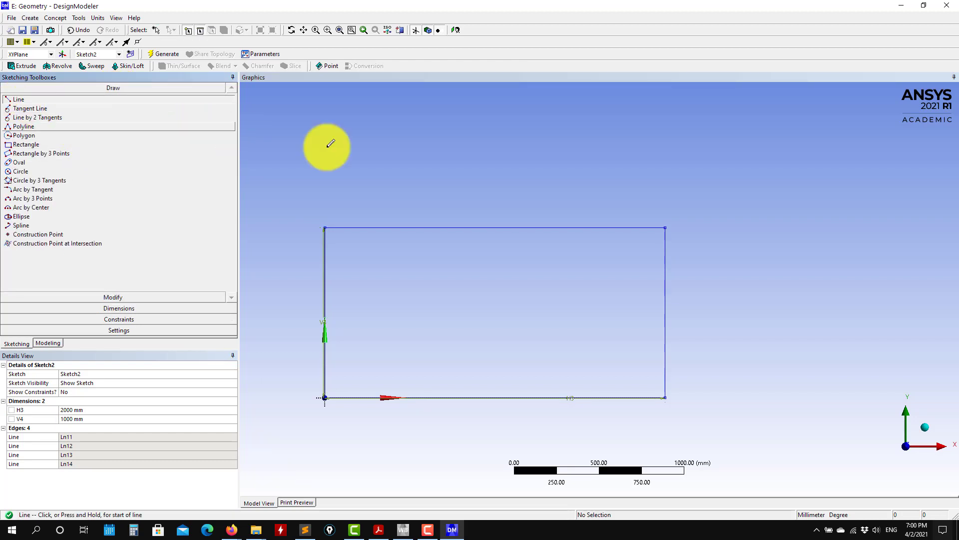
pyautogui.click(665, 226)
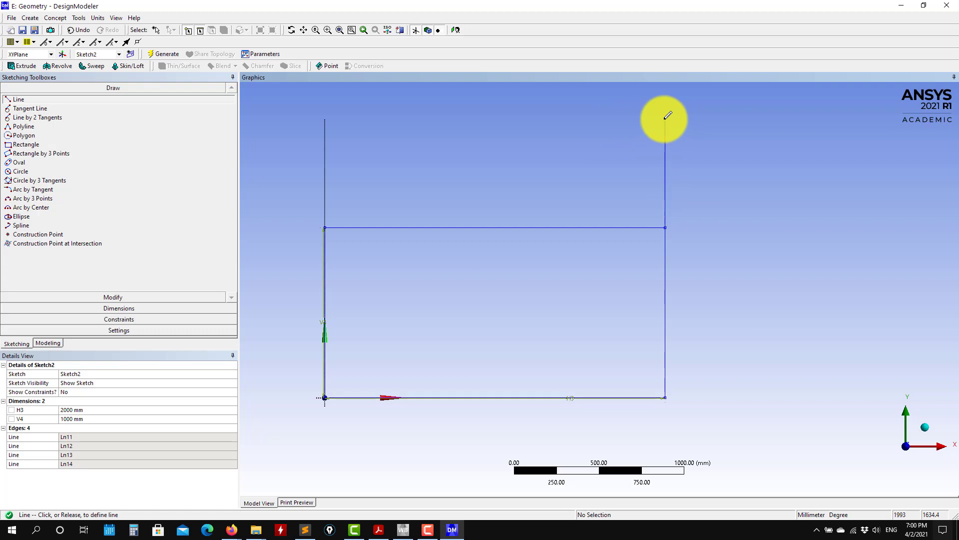
pyautogui.click(665, 119)
pyautogui.keyDown('ctrl'); pyautogui.moveTo(701, 206); pyautogui.dragTo(621, 253, button='middle'); pyautogui.keyUp('ctrl')
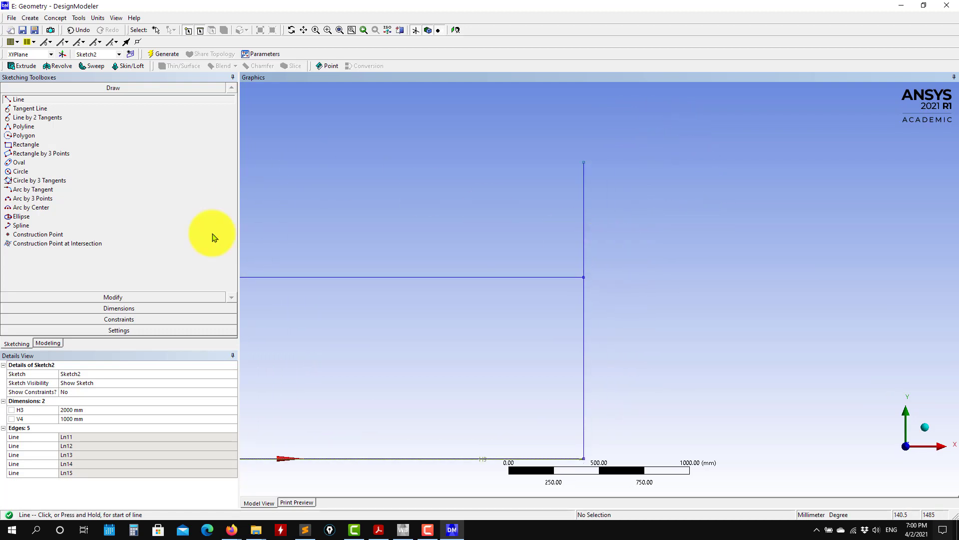
# Step: Dimension the vertical line above the rectangle and set its length to 1000 mm
pyautogui.click(135, 308)
pyautogui.click(22, 139)
pyautogui.click(24, 121)
pyautogui.click(584, 207)
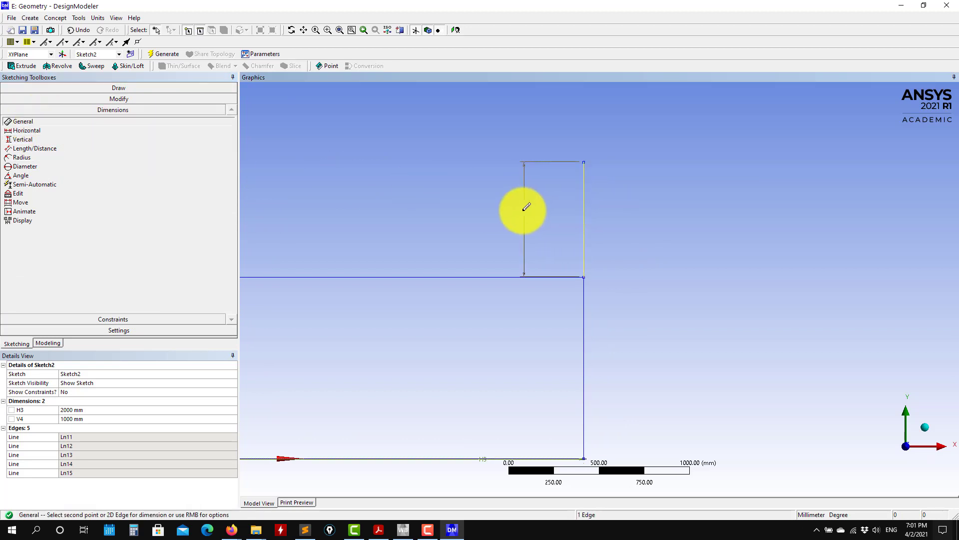
pyautogui.click(523, 209)
pyautogui.click(100, 428)
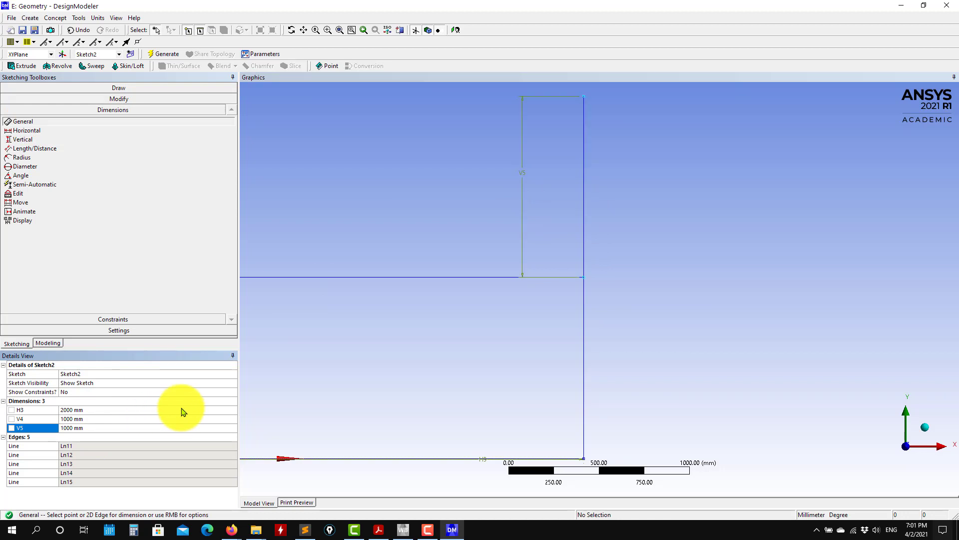
pyautogui.scroll(-2, 537, 305)
pyautogui.keyDown('ctrl'); pyautogui.moveTo(634, 310); pyautogui.dragTo(611, 308, button='middle'); pyautogui.keyUp('ctrl')
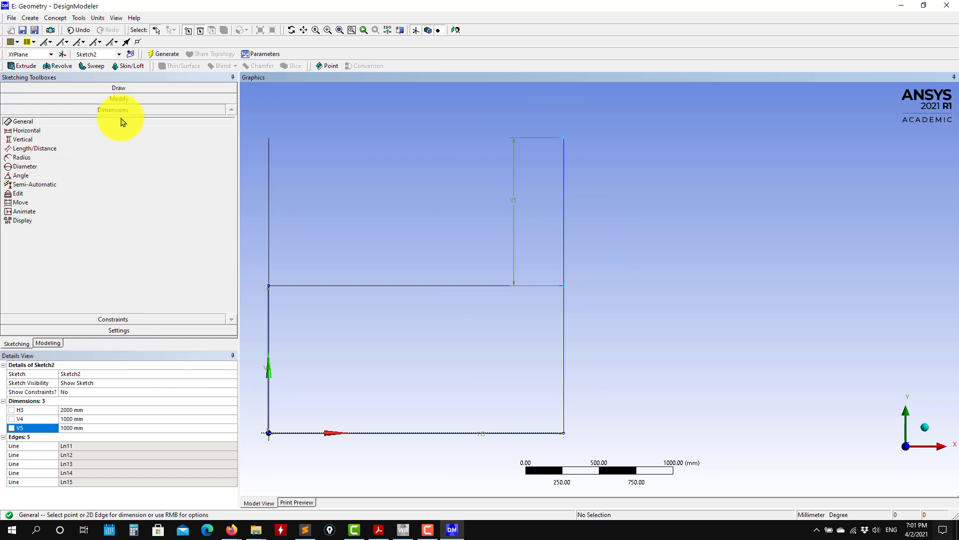
# Step: Draw two concentric circles centred on the vertical line's upper end, passing through the rectangle's upper-right and lower-right corners
pyautogui.click(128, 89)
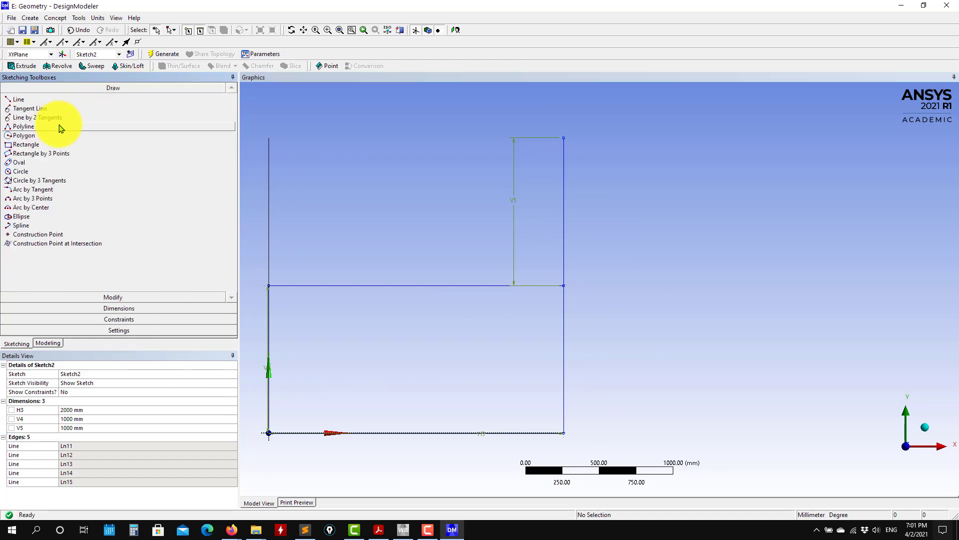
pyautogui.click(20, 172)
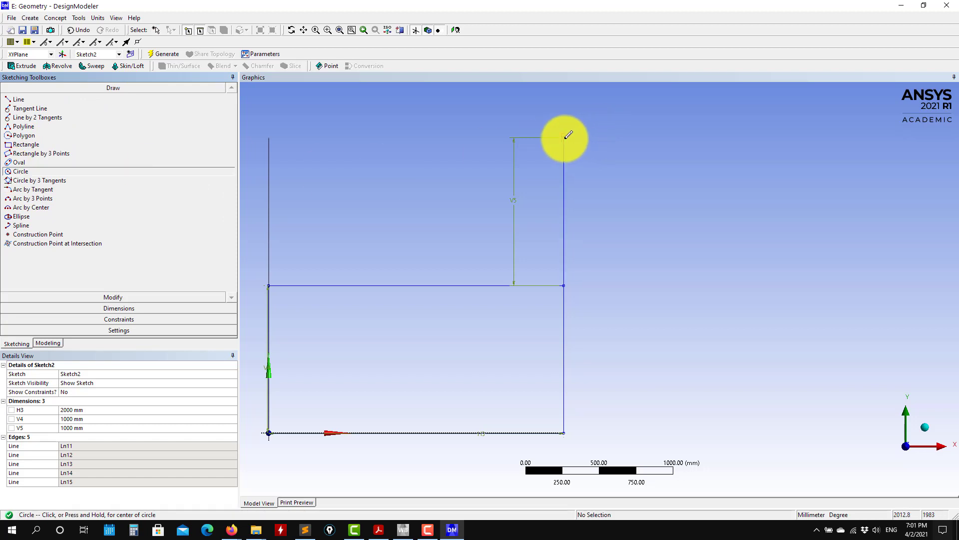
pyautogui.click(568, 285)
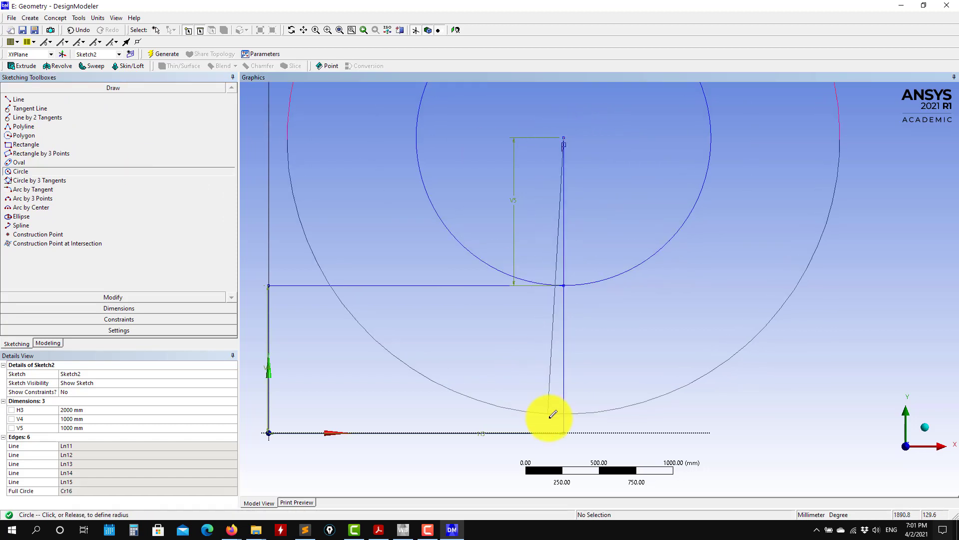
pyautogui.click(568, 428)
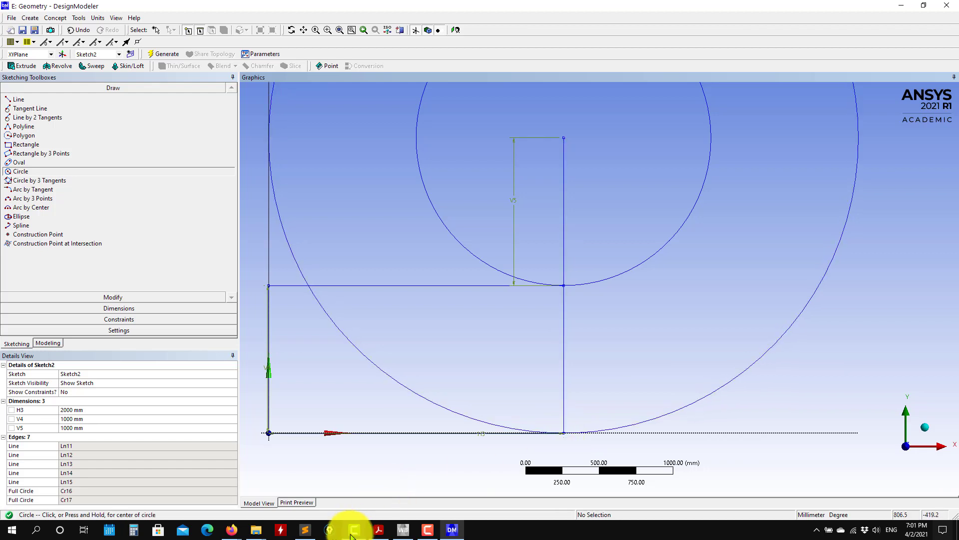
# Step: Check the bend in the PDF drawing, and draw a horizontal line from the circles' centre to the outer circle's right side
pyautogui.click(386, 532)
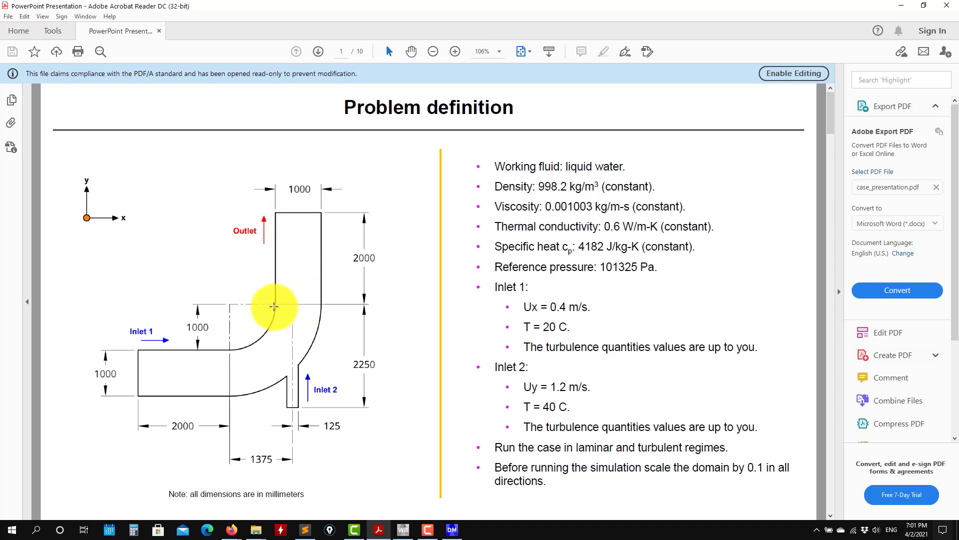
pyautogui.click(901, 5)
pyautogui.scroll(-3, 682, 261)
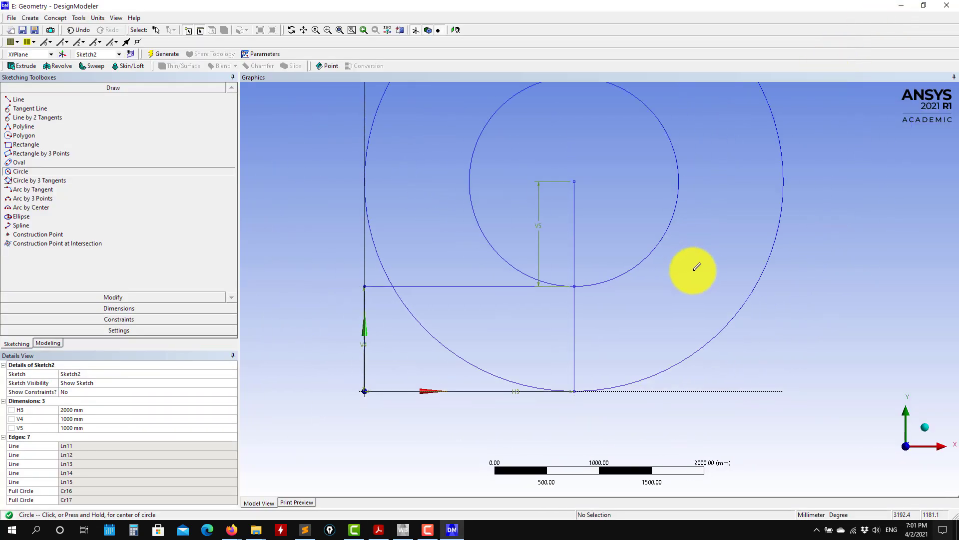
pyautogui.click(18, 98)
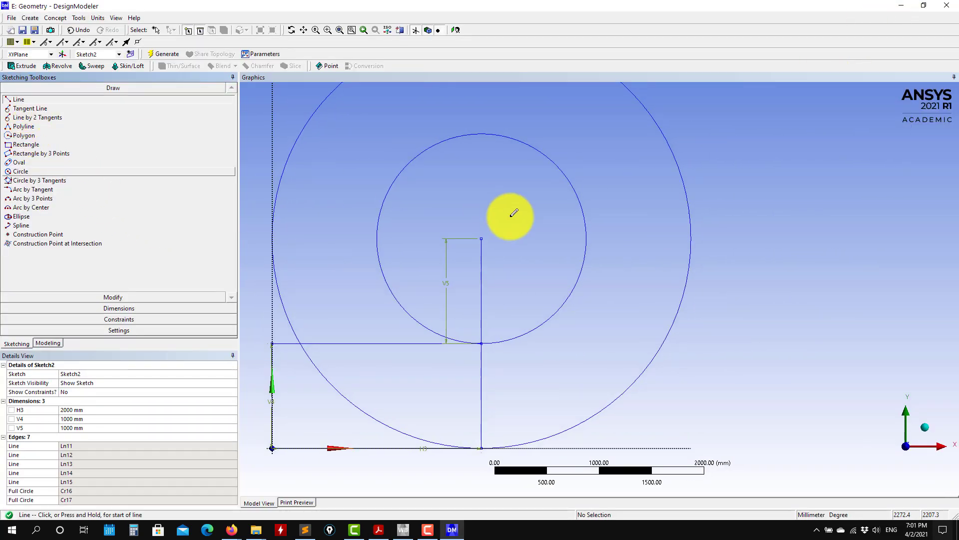
pyautogui.click(483, 235)
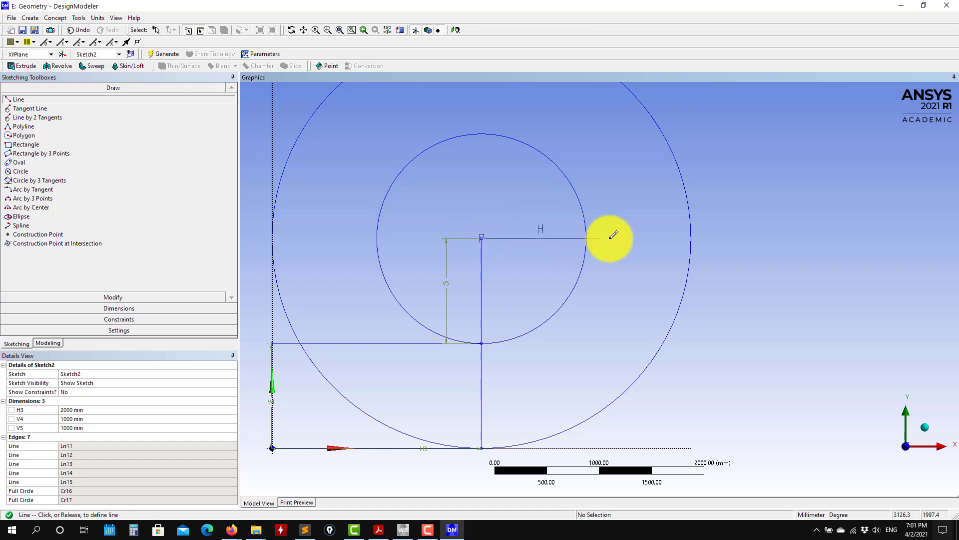
pyautogui.click(692, 239)
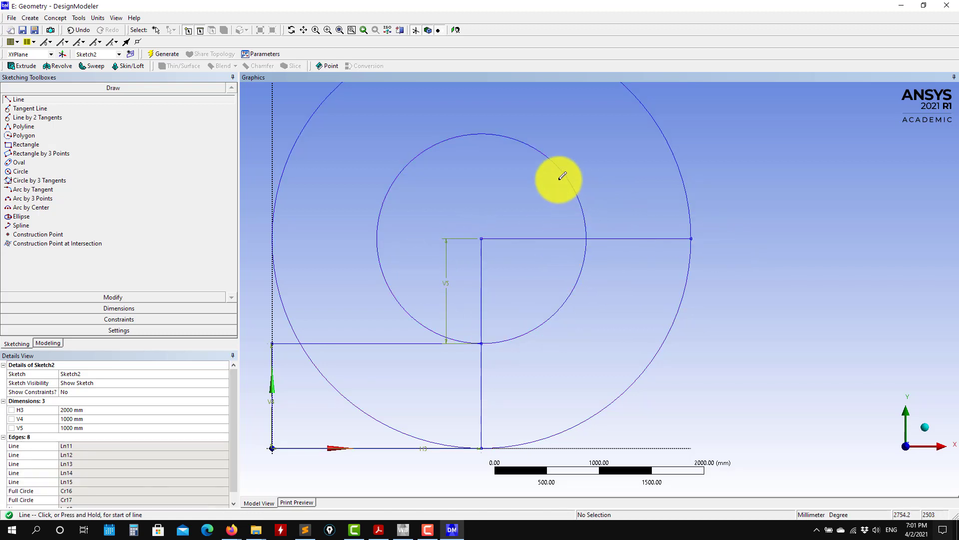
# Step: Trim the horizontal line between the two circles and cut the inner circle down to its lower-right quarter arc
pyautogui.click(128, 300)
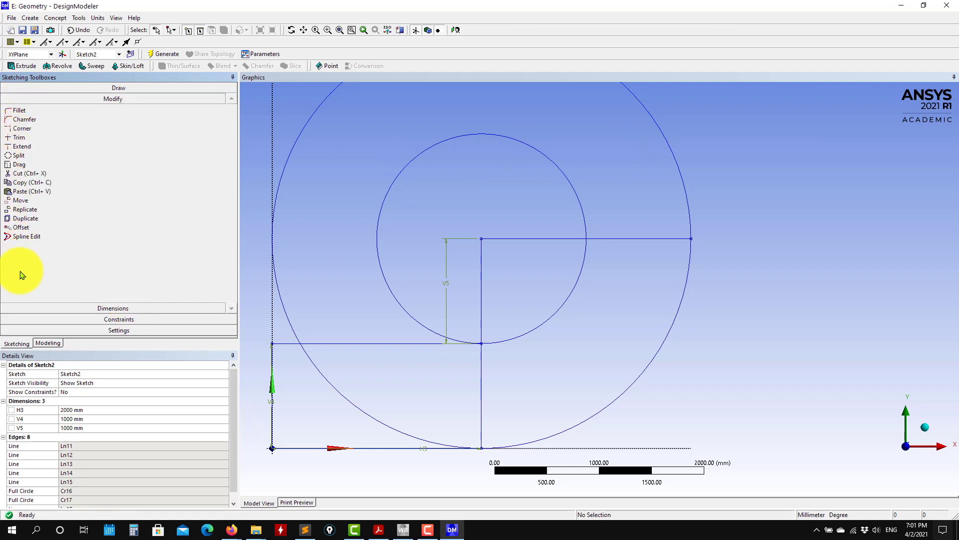
pyautogui.click(21, 138)
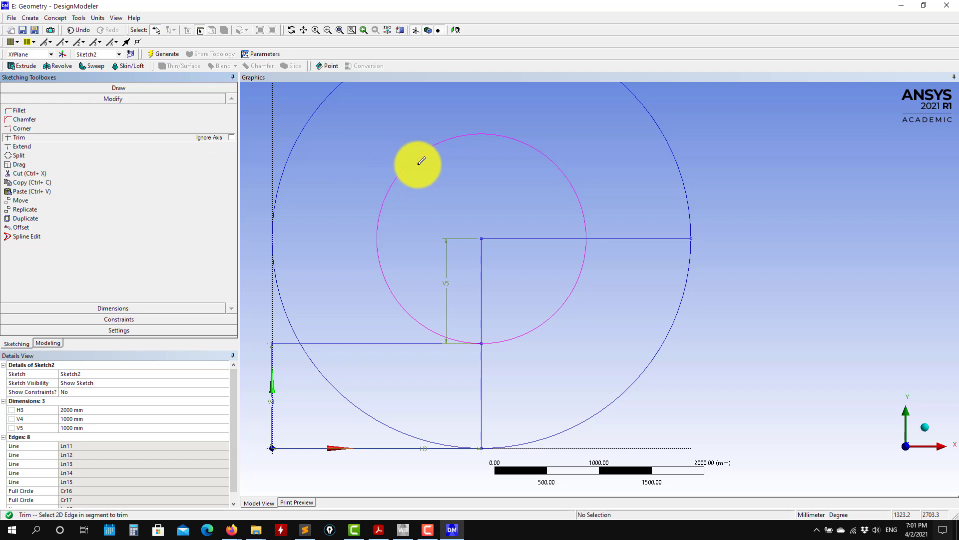
pyautogui.click(647, 238)
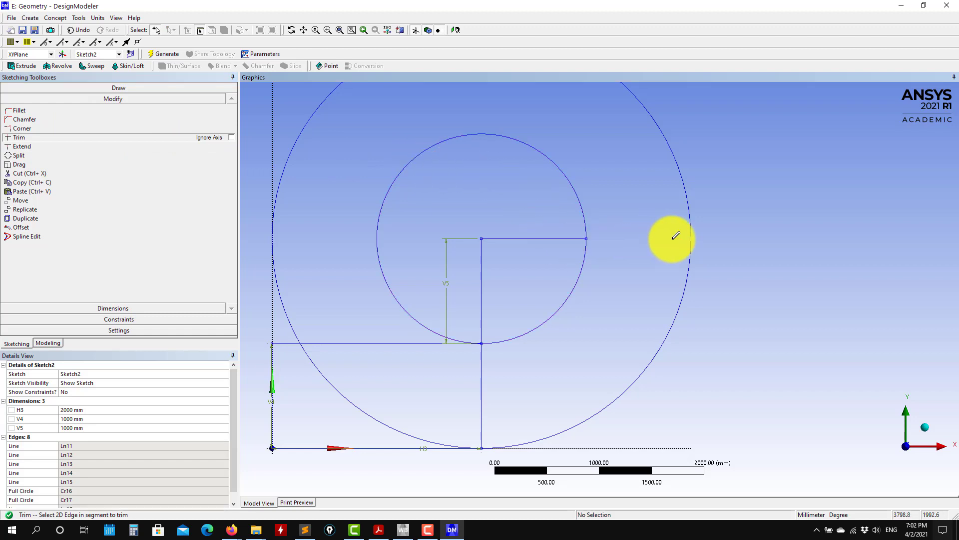
pyautogui.click(550, 158)
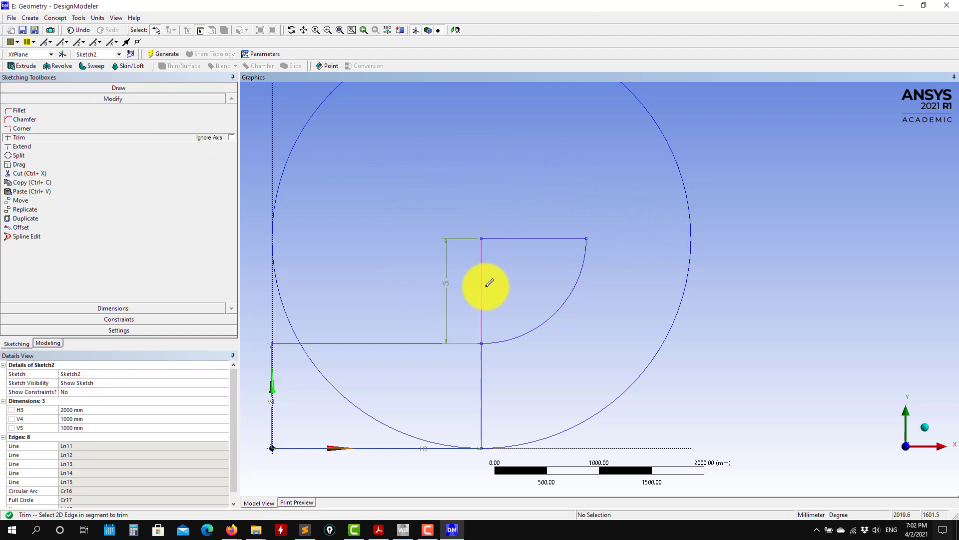
# Step: Trim away all segments of the outer circle
pyautogui.click(390, 421)
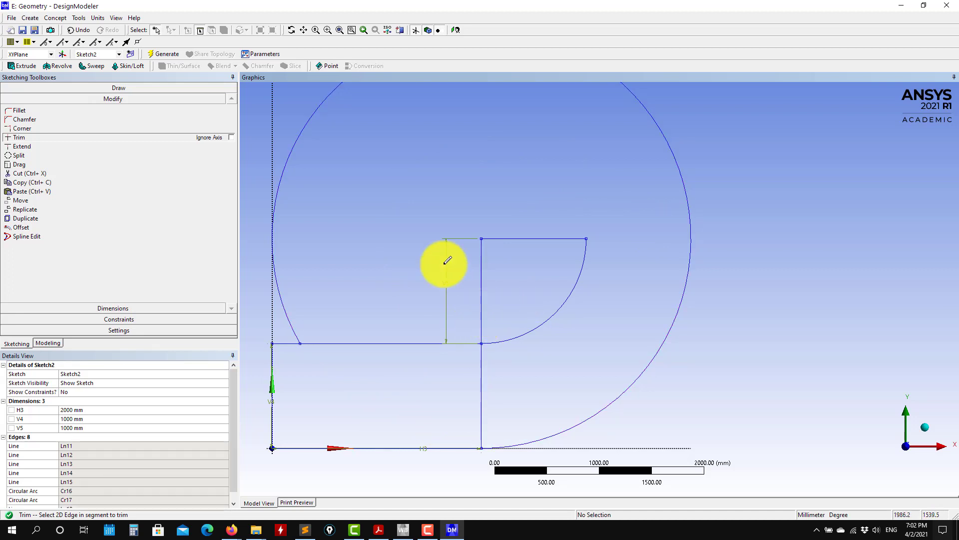
pyautogui.click(296, 155)
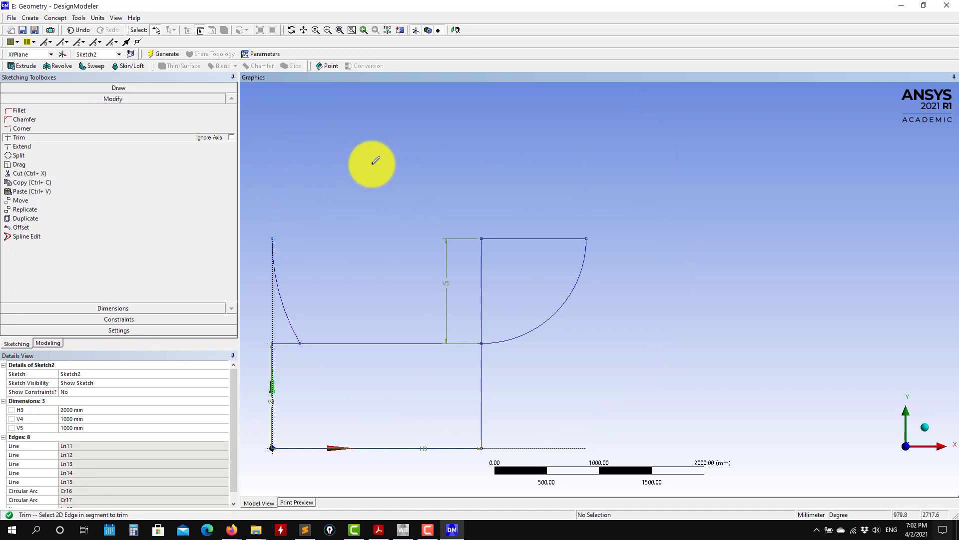
pyautogui.click(296, 322)
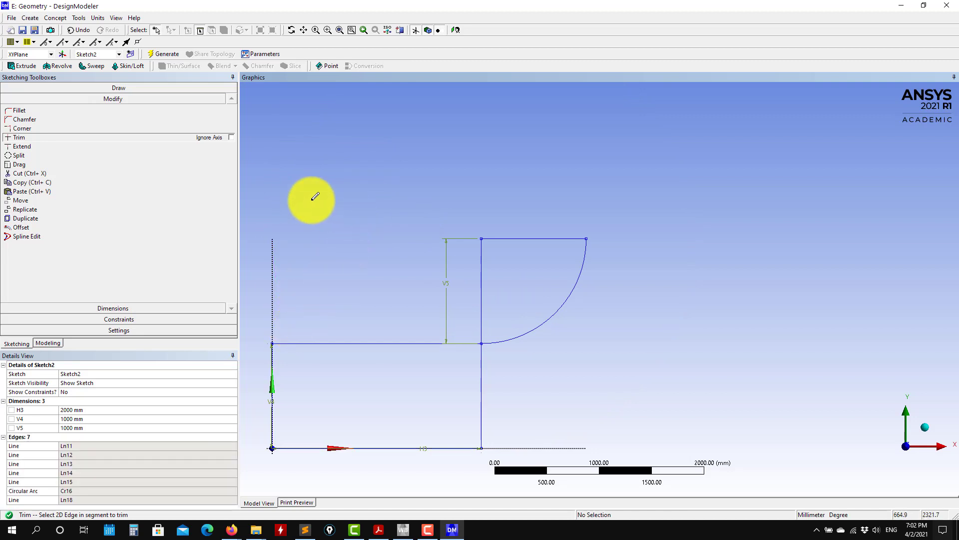
# Step: Draw a horizontal line about 1280 mm long from the inner arc's upper end, and redraw the outer circle through the rectangle's lower-right corner
pyautogui.click(98, 88)
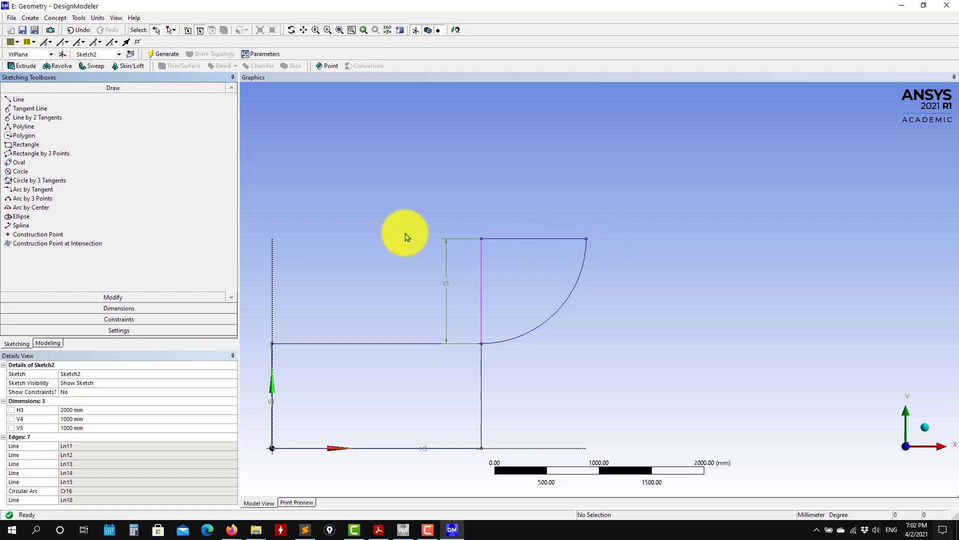
pyautogui.click(15, 99)
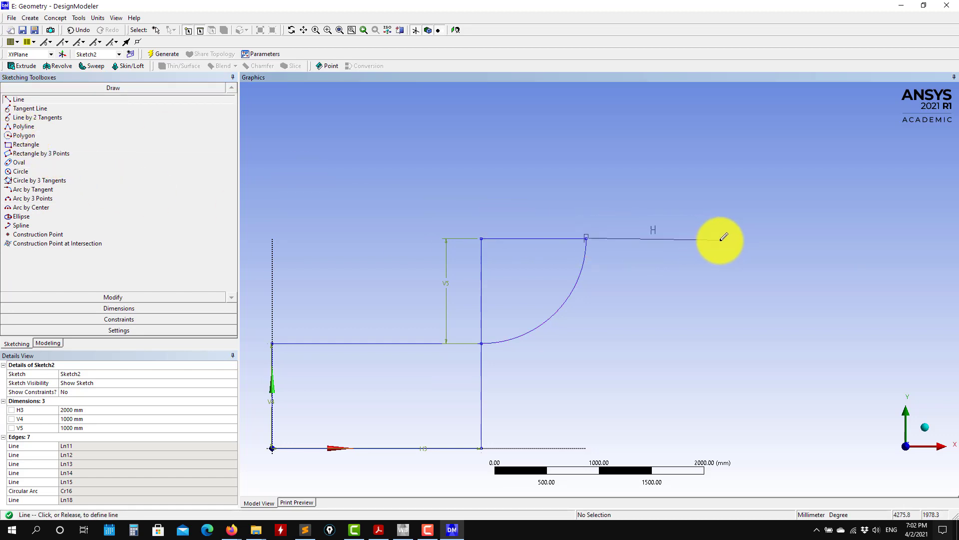
pyautogui.click(720, 238)
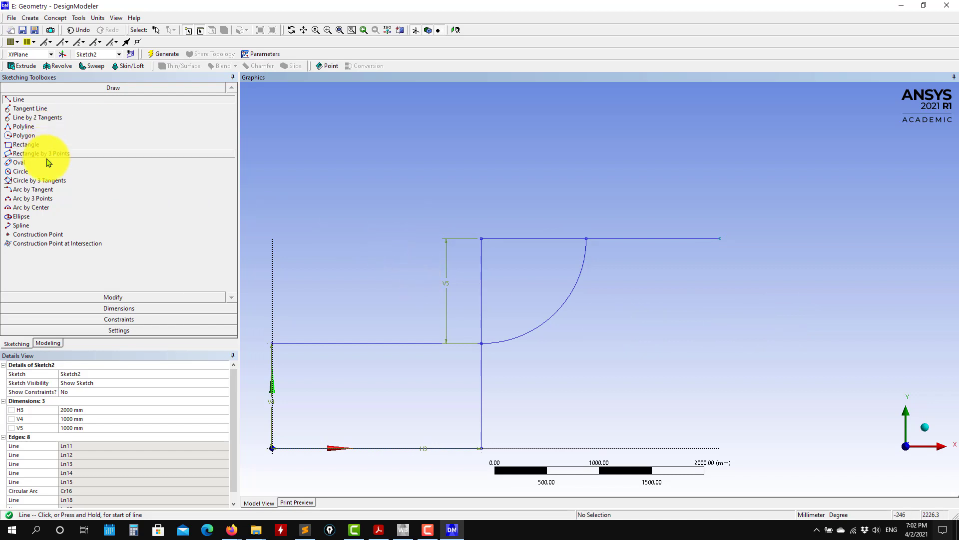
pyautogui.click(20, 171)
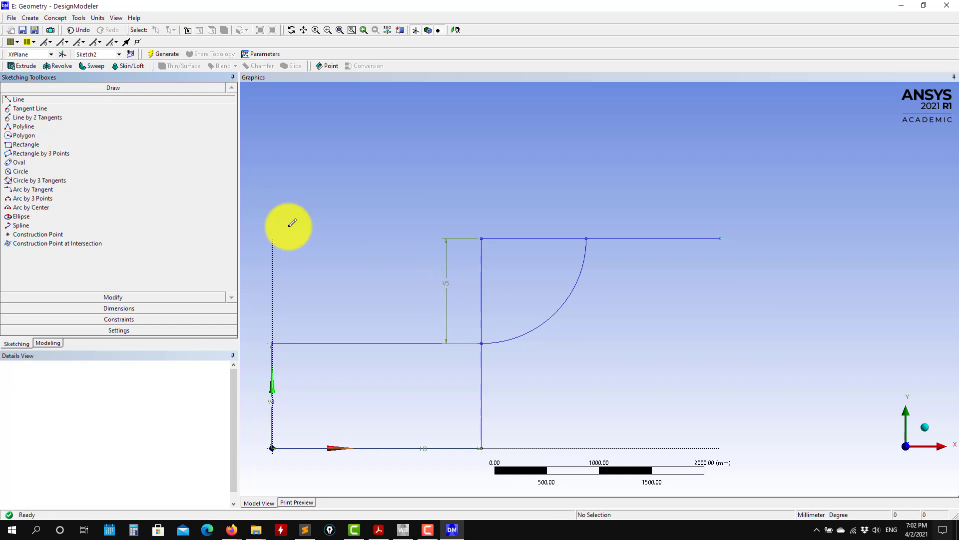
pyautogui.click(483, 239)
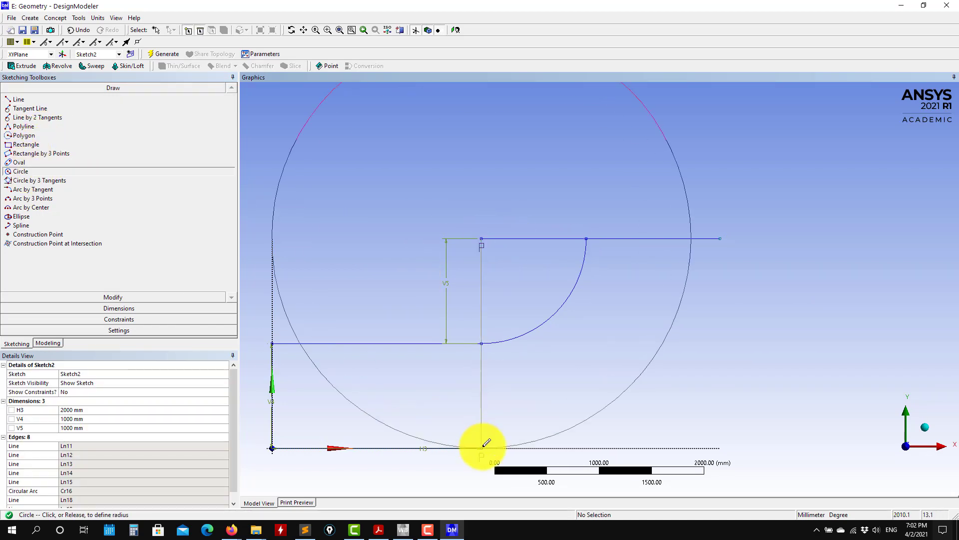
pyautogui.click(483, 446)
# Step: Trim the outer circle to its lower-right quarter arc, and remove the horizontal line's overshoot and the rectangle's right edge
pyautogui.click(125, 297)
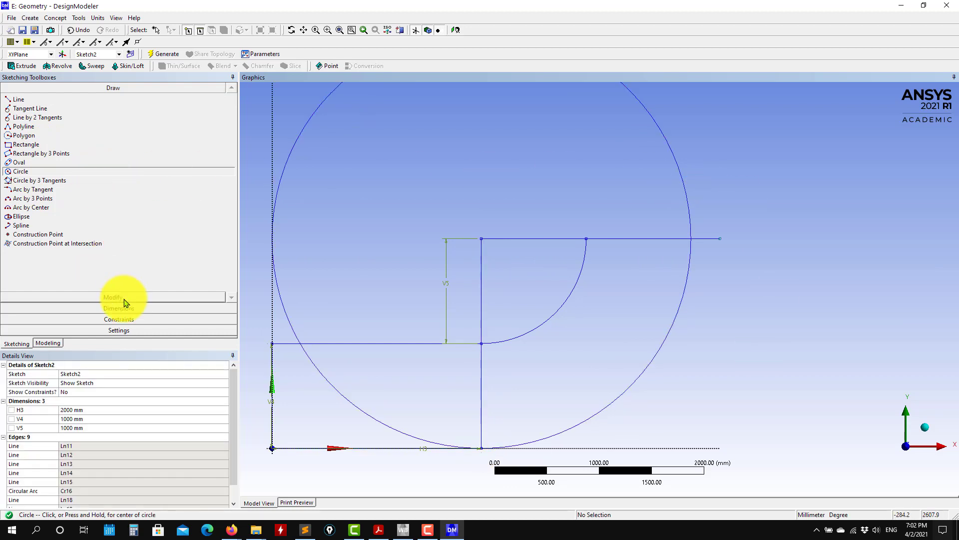
pyautogui.click(19, 137)
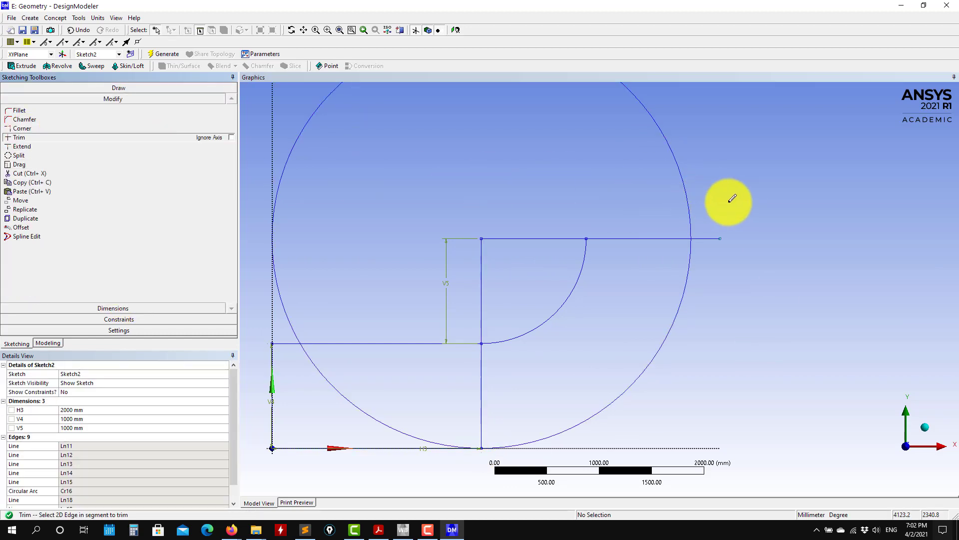
pyautogui.click(689, 192)
pyautogui.click(718, 238)
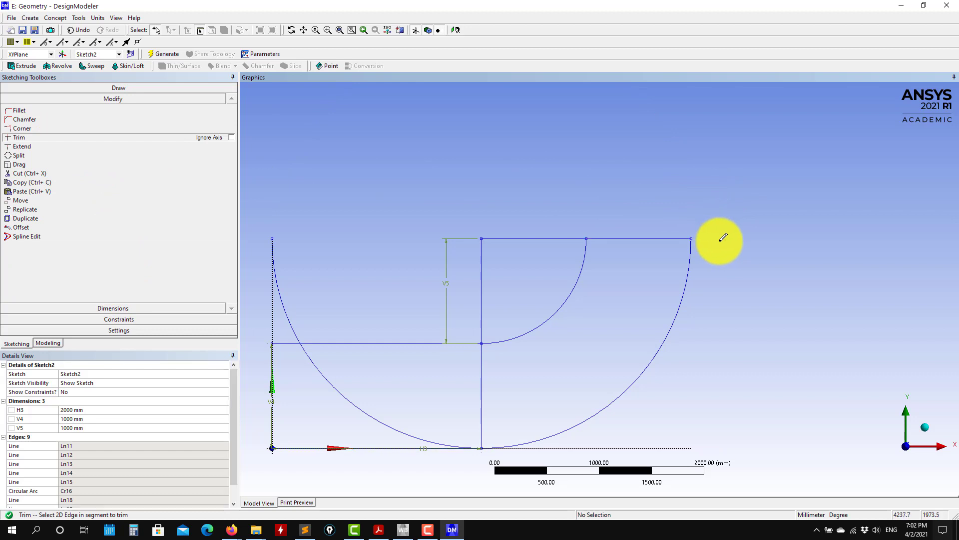
pyautogui.click(404, 426)
pyautogui.click(481, 377)
pyautogui.click(286, 287)
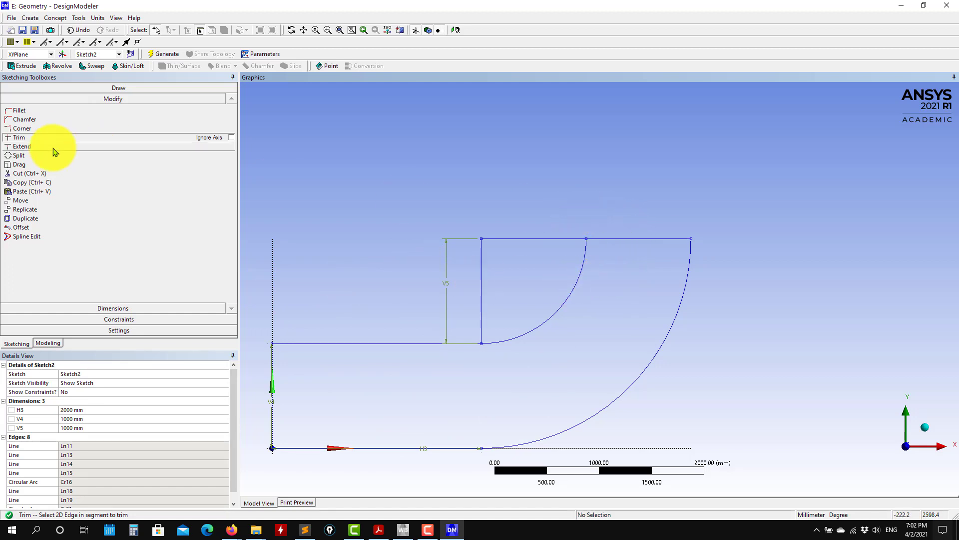
# Step: Draw a short vertical line upward from the inner arc's upper end
pyautogui.click(92, 310)
pyautogui.click(115, 88)
pyautogui.click(20, 100)
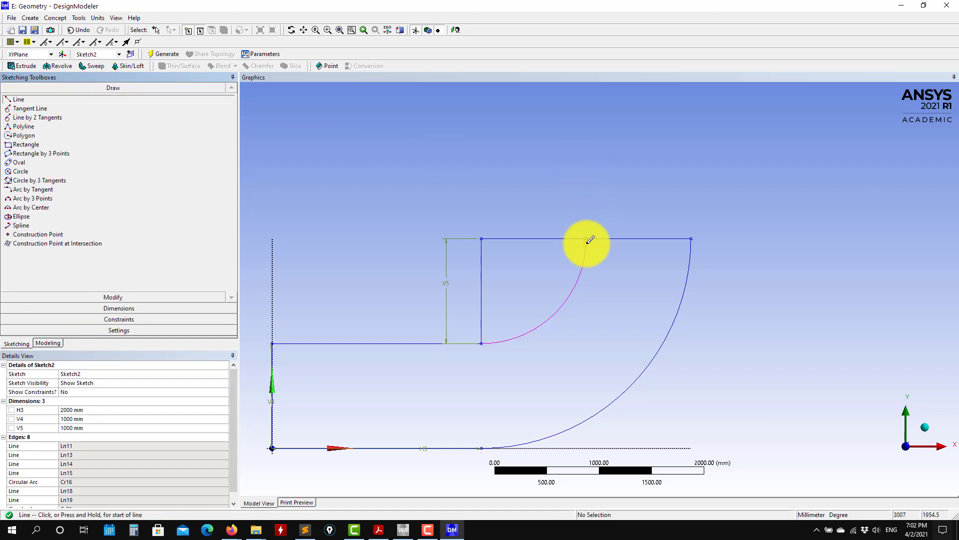
pyautogui.moveTo(586, 238); pyautogui.dragTo(586, 229)
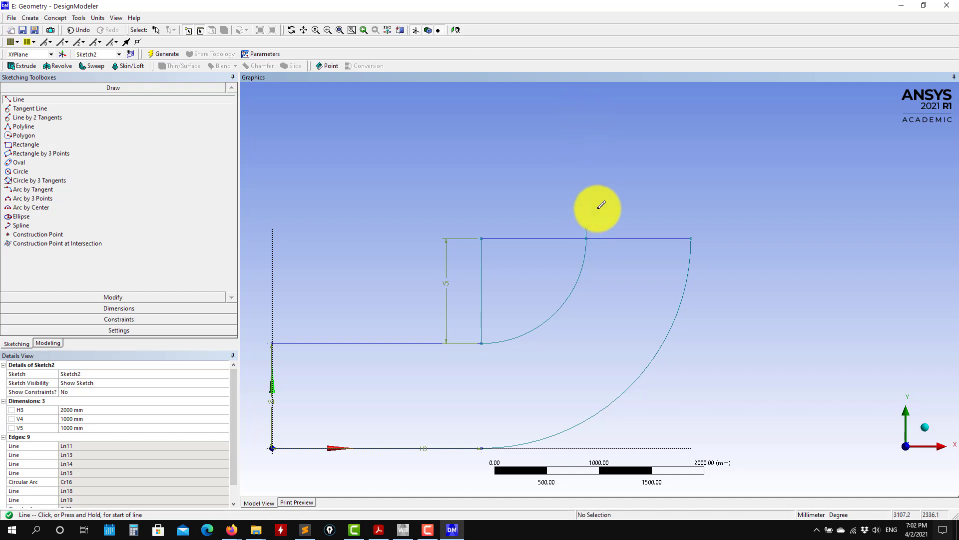
# Step: Redraw the vertical line upward from the inner arc's upper end about 1270 mm long, and add a horizontal line about 1000 mm long rightward from its top
pyautogui.hotkey('ctrl', 'z')
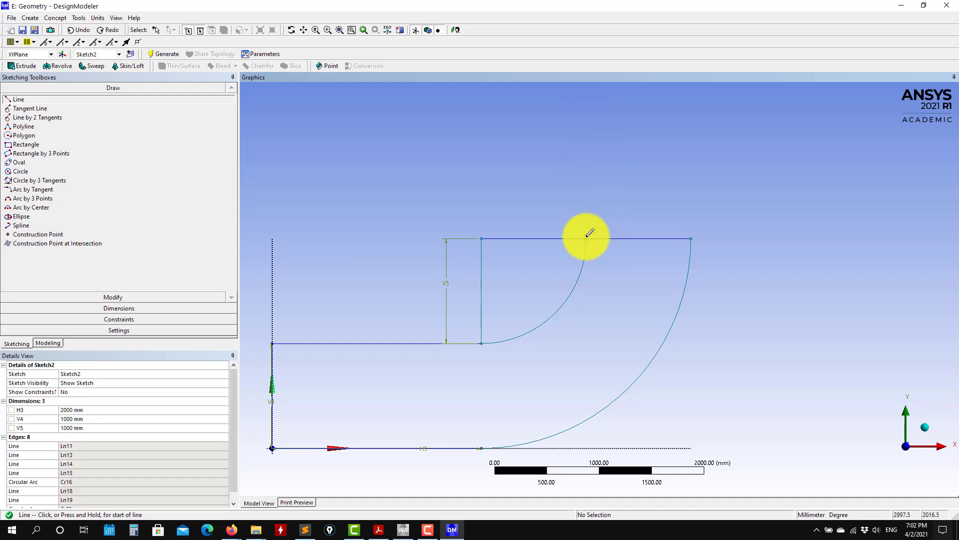
pyautogui.moveTo(586, 238); pyautogui.dragTo(587, 103)
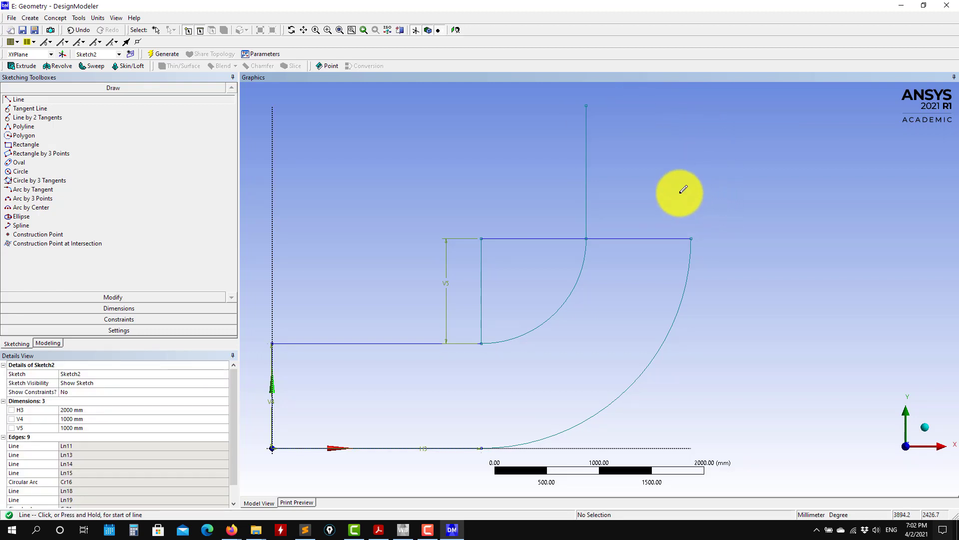
pyautogui.moveTo(732, 212)
pyautogui.keyDown('ctrl'); pyautogui.mouseDown(button='middle')
pyautogui.moveTo(714, 278)
pyautogui.moveTo(681, 288)
pyautogui.mouseUp(button='middle'); pyautogui.keyUp('ctrl')
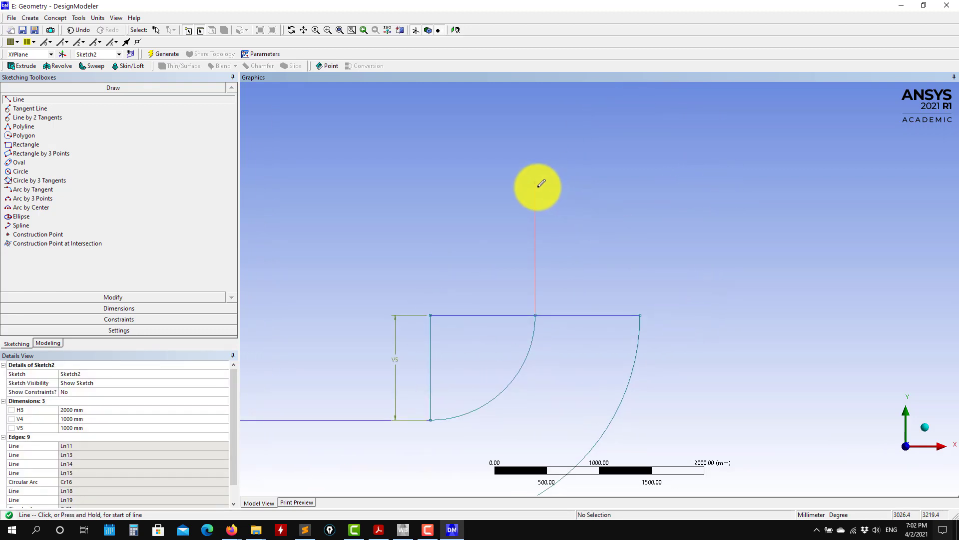
pyautogui.click(537, 181)
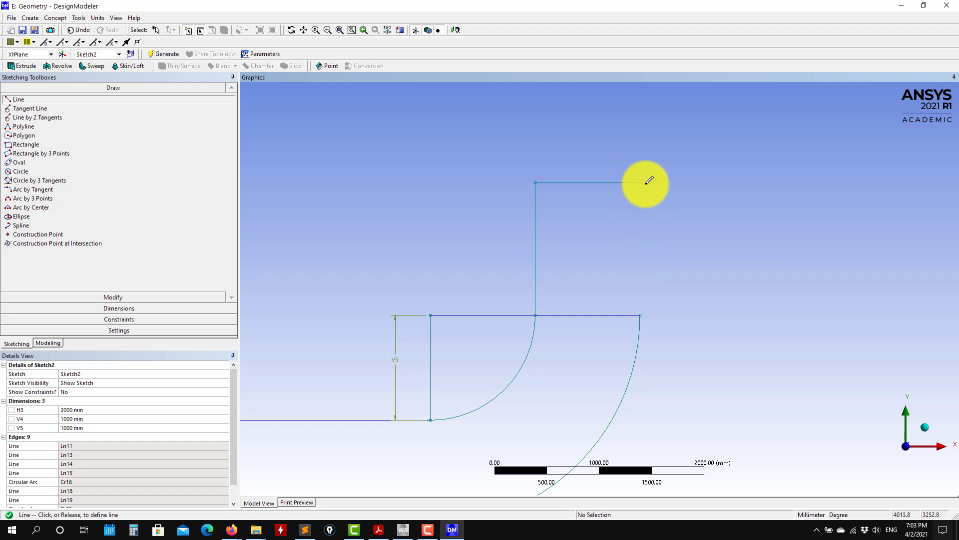
pyautogui.click(643, 182)
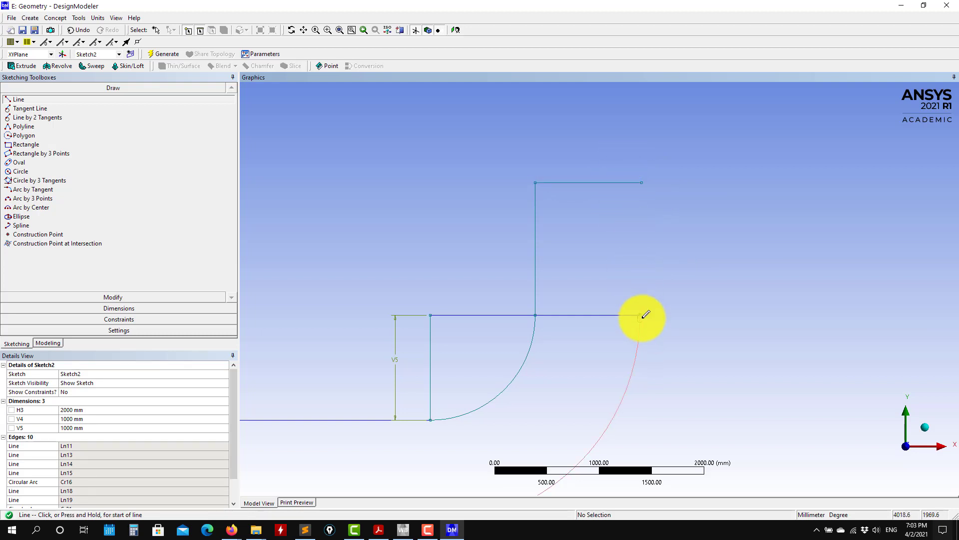
# Step: Draw a vertical line about 1500 mm long upward from the outer arc's upper end, crossing the top horizontal line
pyautogui.moveTo(642, 313); pyautogui.dragTo(636, 176)
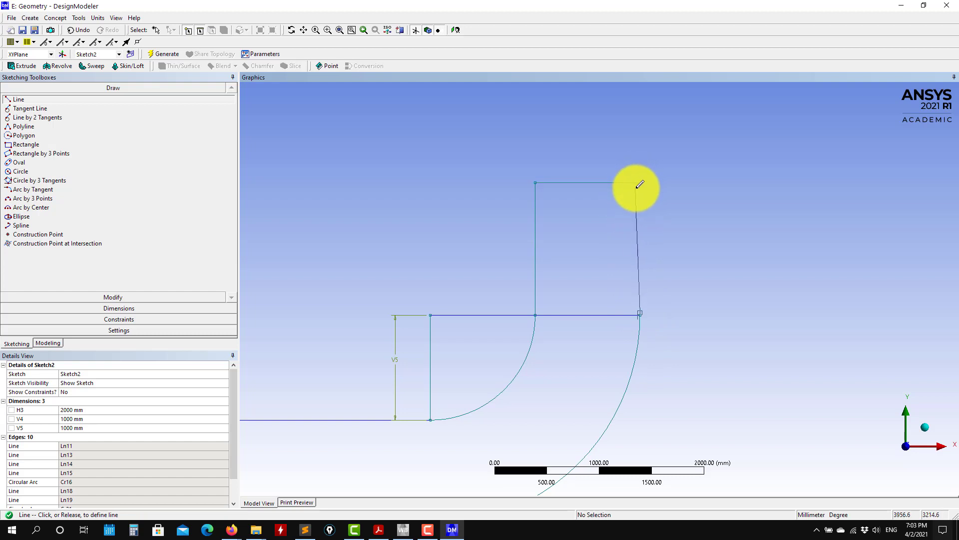
pyautogui.moveTo(640, 154); pyautogui.dragTo(664, 168)
pyautogui.scroll(2, 667, 207)
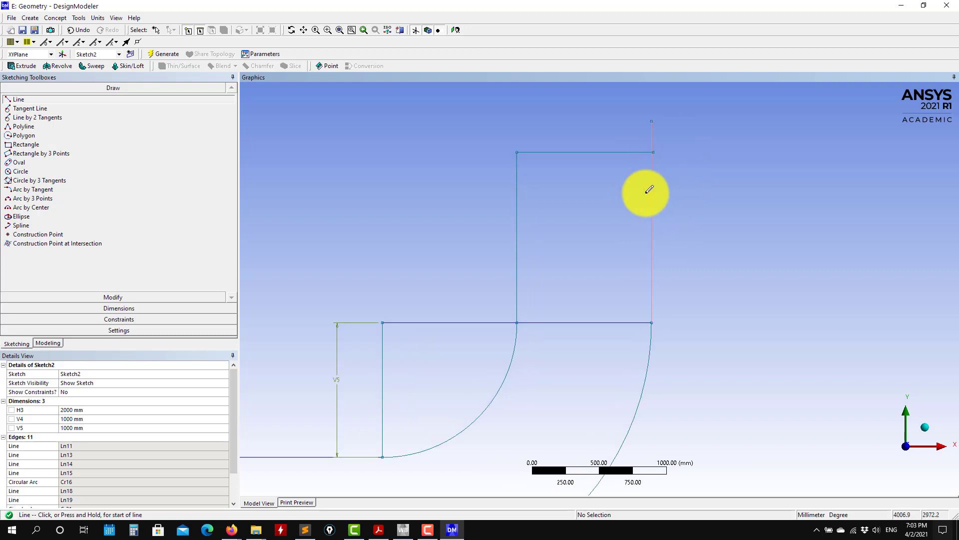
# Step: Trim the overshooting ends of the vertical and horizontal lines at the outlet's upper-right corner
pyautogui.click(114, 299)
pyautogui.click(20, 138)
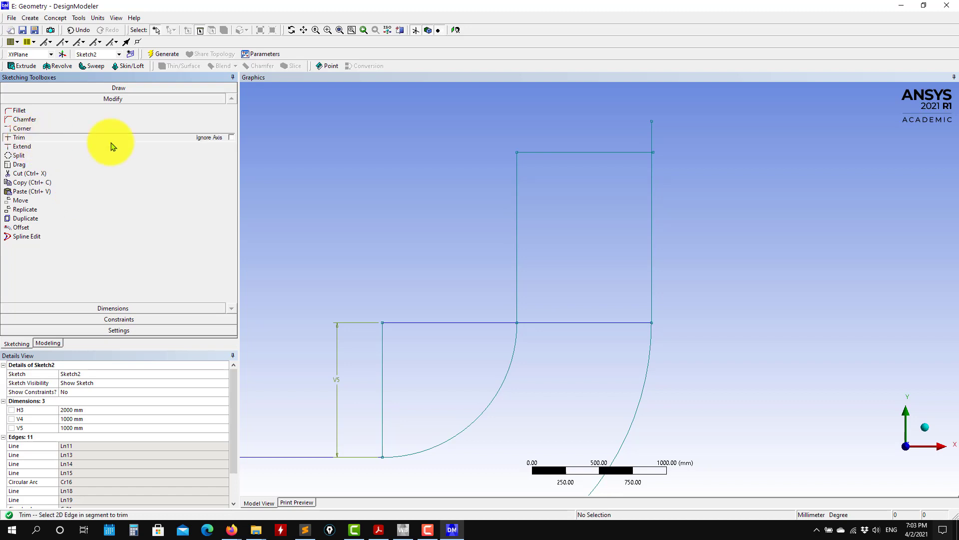
pyautogui.click(652, 134)
pyautogui.scroll(2, 671, 140)
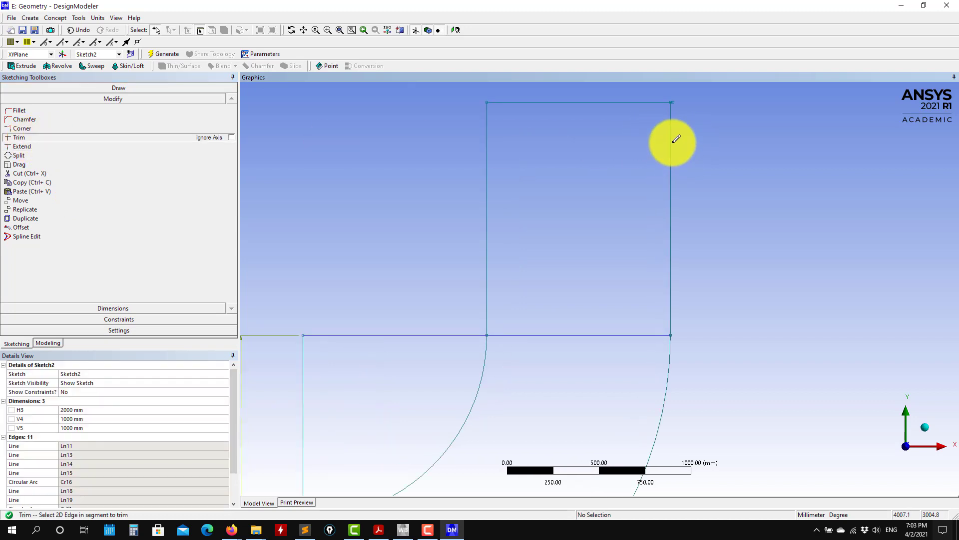
pyautogui.scroll(3, 606, 238)
pyautogui.scroll(3, 580, 320)
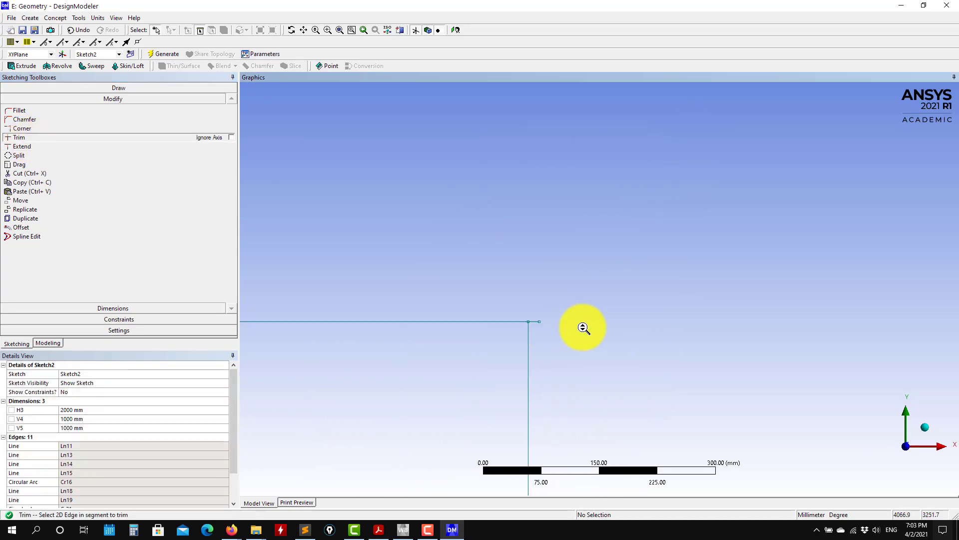
pyautogui.scroll(-4, 508, 333)
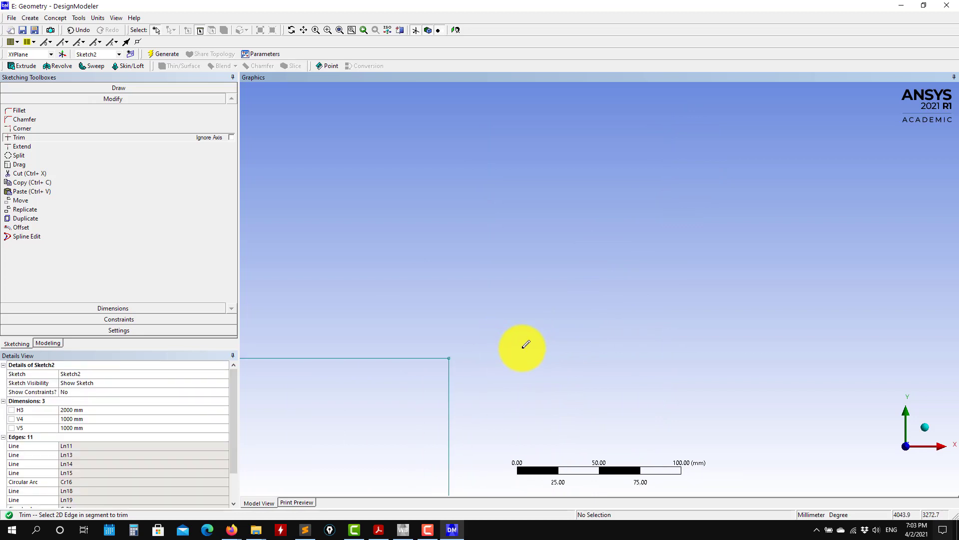
pyautogui.scroll(-5, 544, 351)
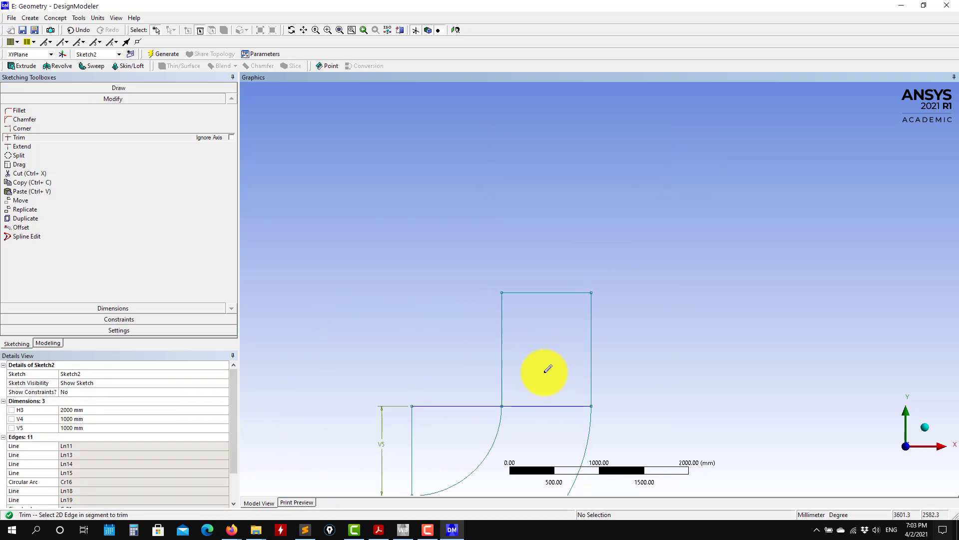
# Step: Trim away the leftover horizontal line across the arcs' upper ends and the remaining vertical rectangle edge at the inner arc
pyautogui.click(553, 403)
pyautogui.click(466, 406)
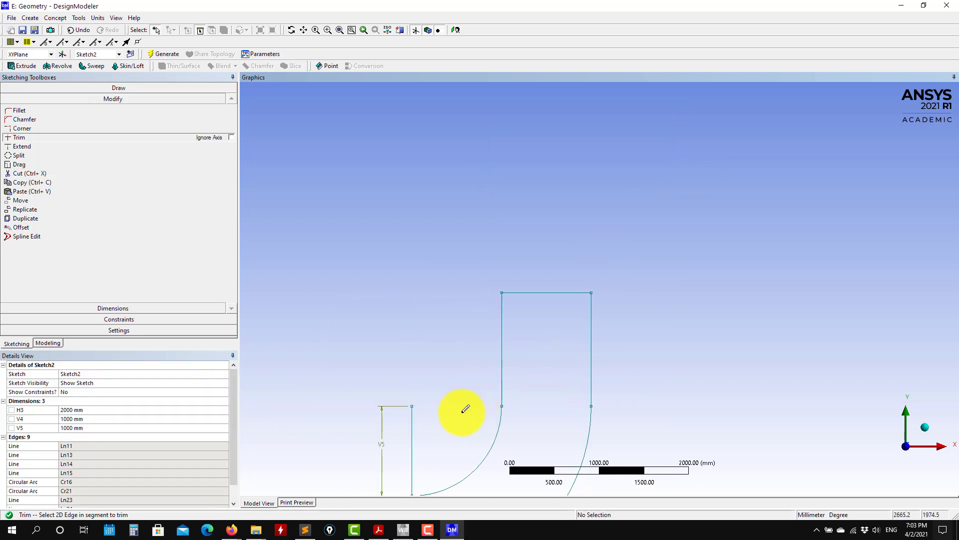
pyautogui.press('F7')
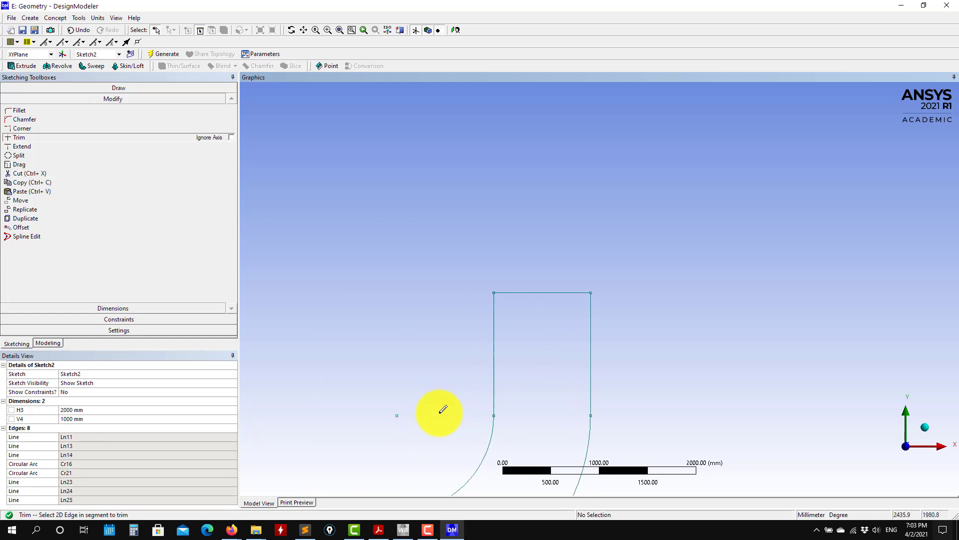
# Step: Add a horizontal dimension between the two vertical outlet lines, placed above the top edge
pyautogui.click(97, 308)
pyautogui.click(28, 131)
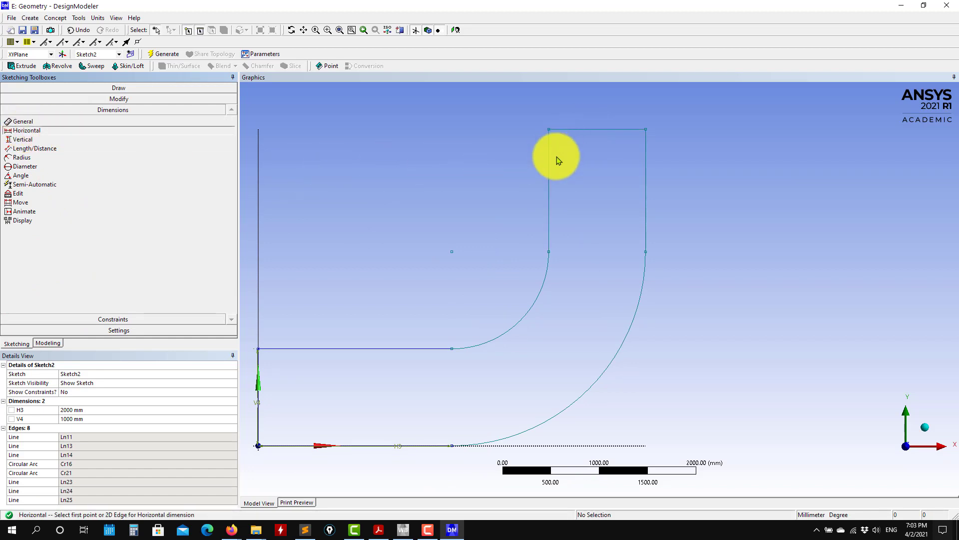
pyautogui.click(548, 161)
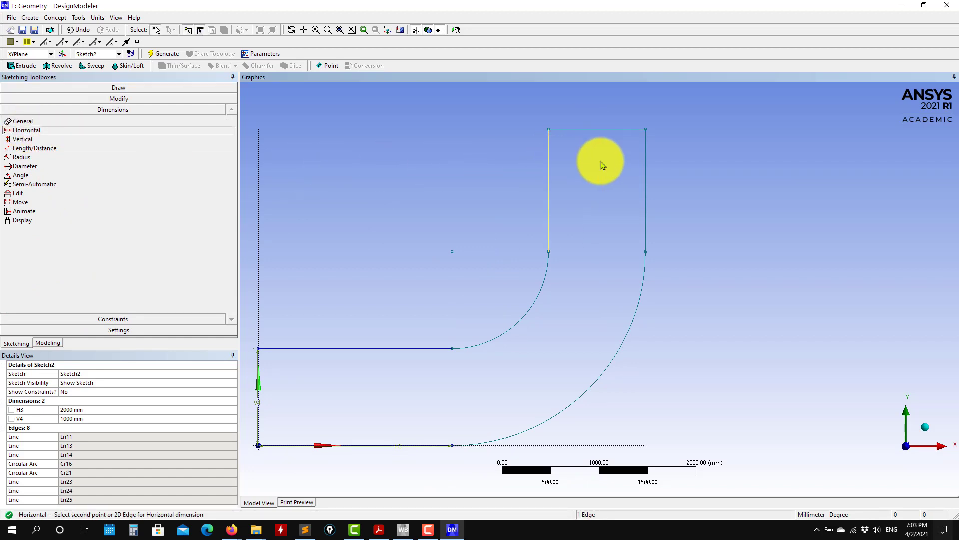
pyautogui.click(649, 183)
pyautogui.click(610, 110)
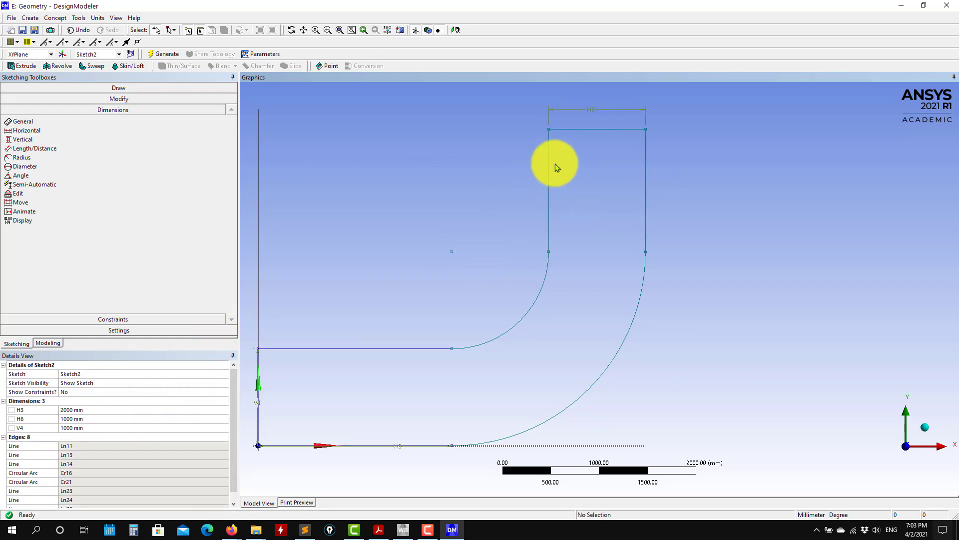
# Step: Try a vertical dimension from the outlet's top edge to the lower end of the straight section, placed beside the outlet
pyautogui.click(23, 139)
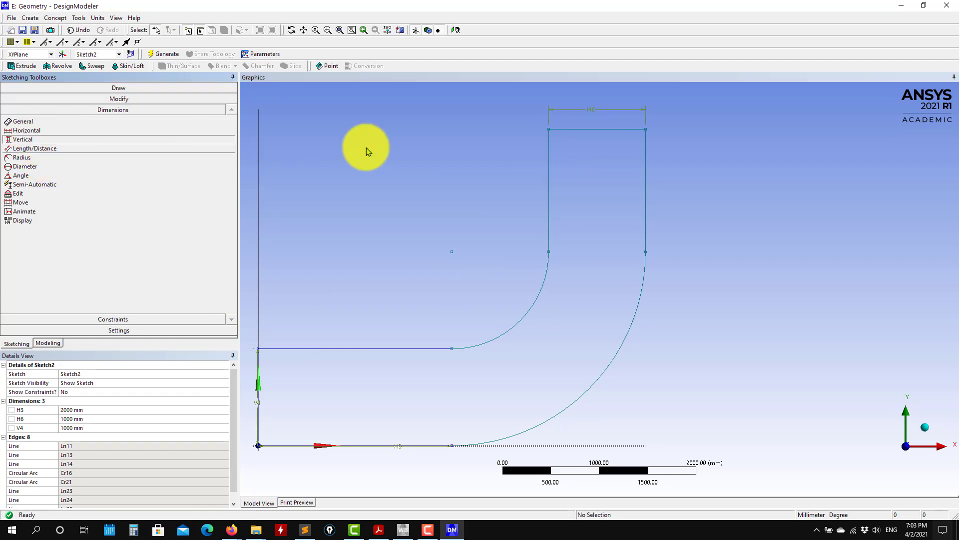
pyautogui.click(567, 129)
pyautogui.click(550, 252)
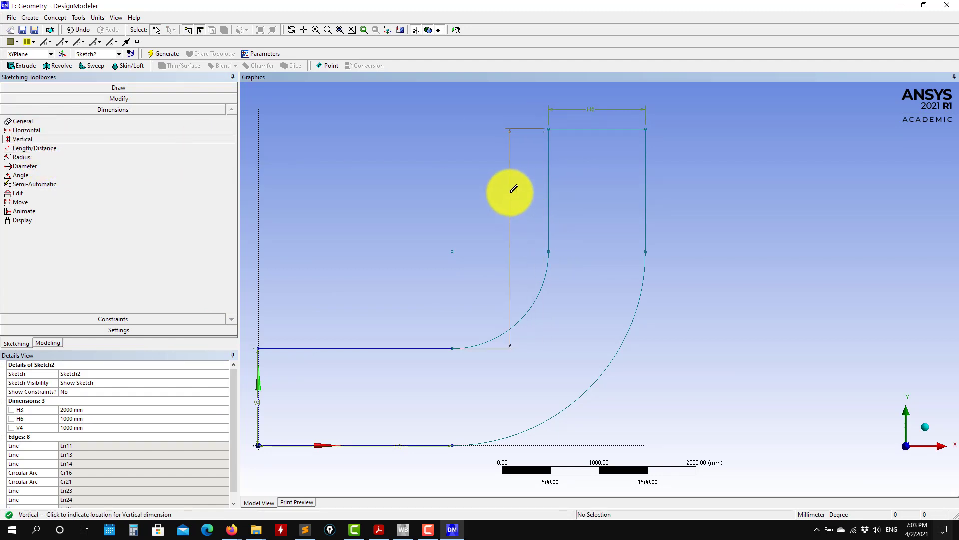
pyautogui.click(716, 208)
pyautogui.press('Escape')
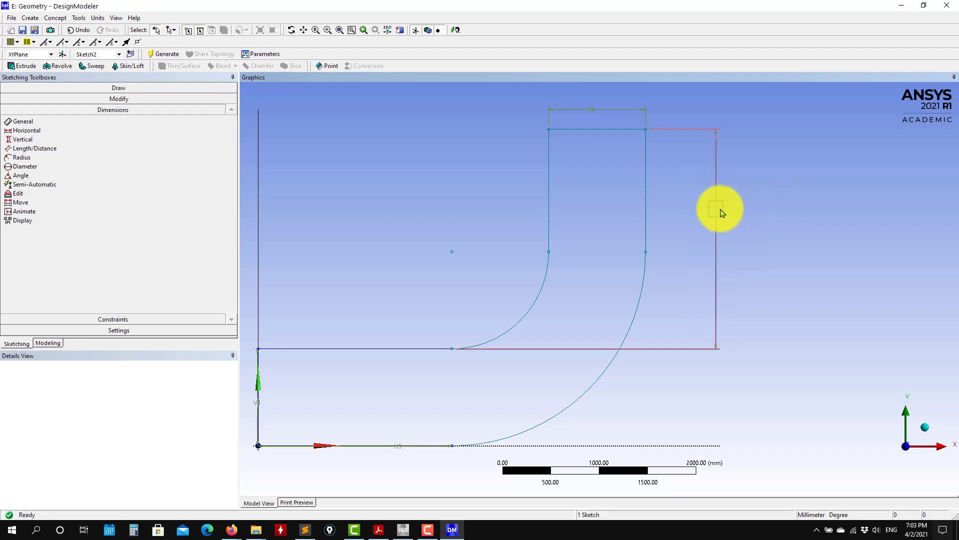
# Step: Delete the vertical dimension that runs from the top edge to the inner arc
pyautogui.click(718, 218)
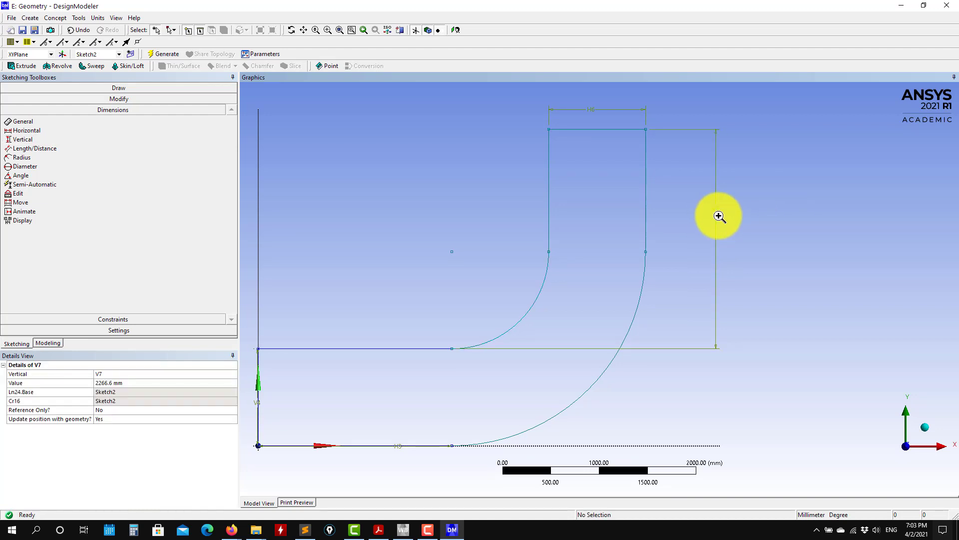
pyautogui.rightClick(719, 216)
pyautogui.click(641, 312)
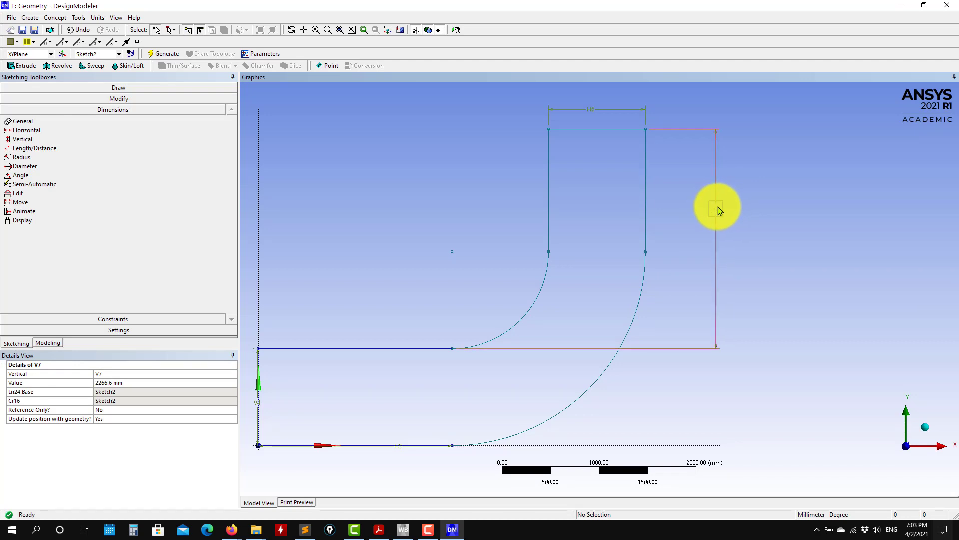
pyautogui.press('Delete')
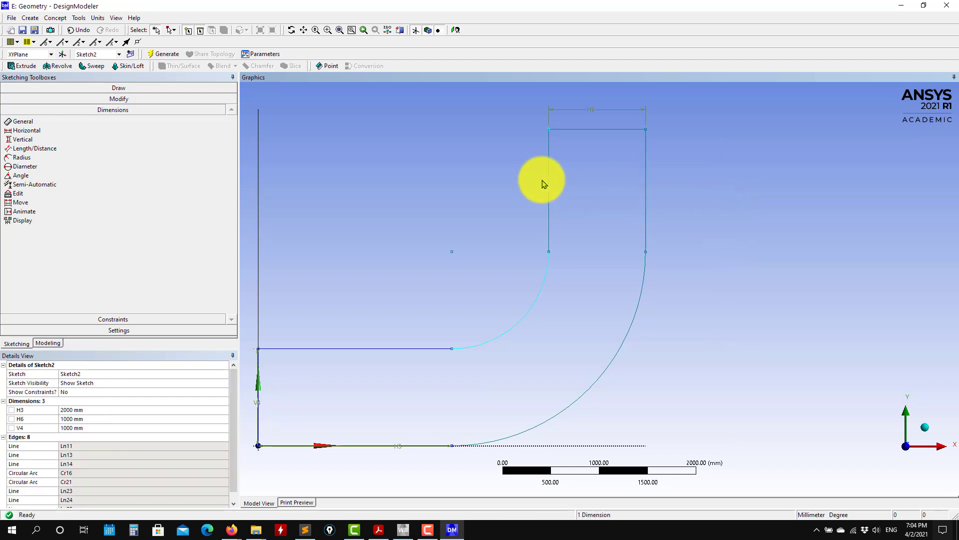
# Step: Add a general dimension to the outer vertical line of the outlet and set its length to 2000 mm
pyautogui.click(34, 123)
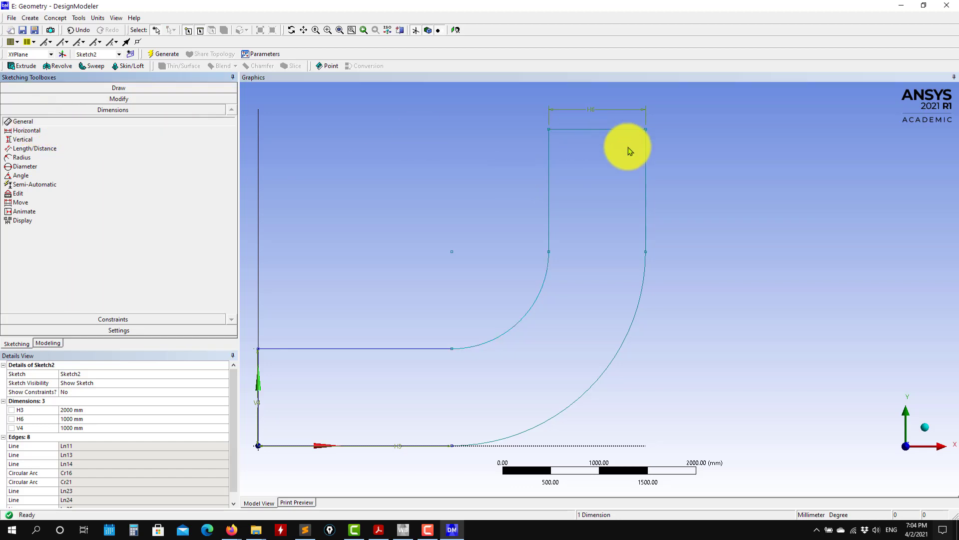
pyautogui.click(646, 166)
pyautogui.click(694, 174)
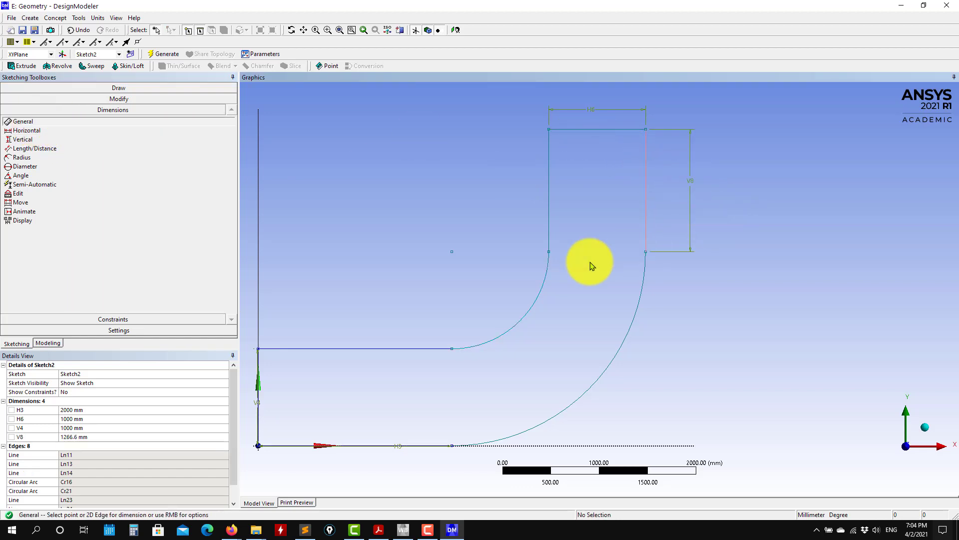
pyautogui.click(109, 437)
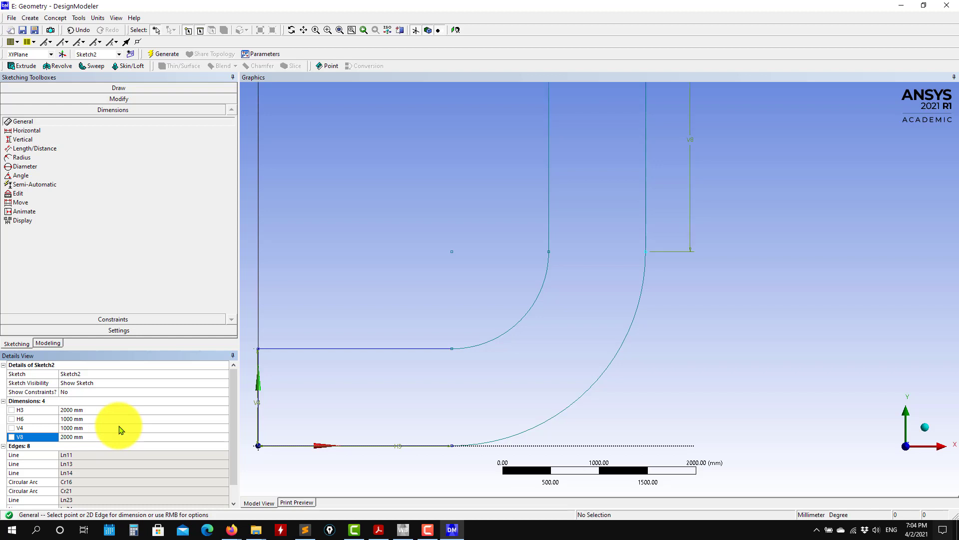
pyautogui.scroll(-3, 626, 285)
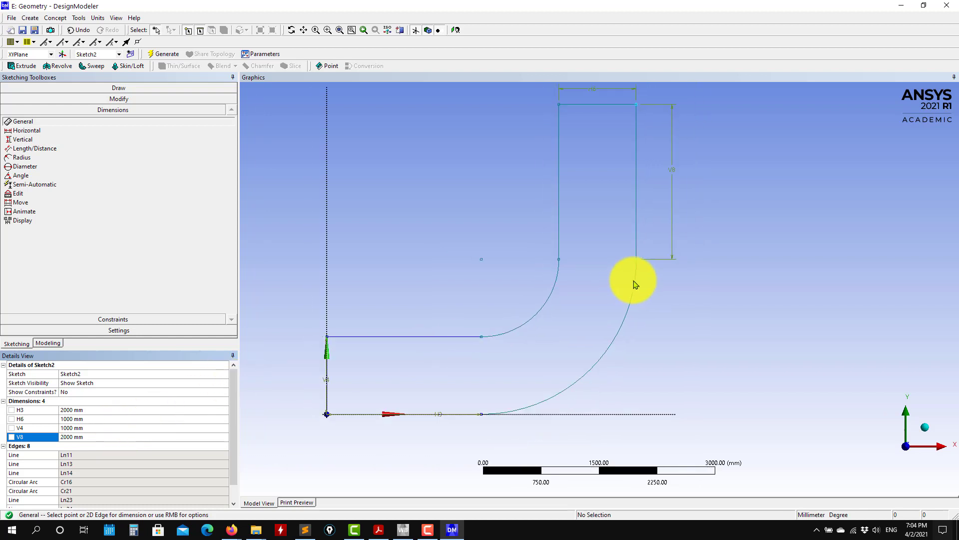
pyautogui.keyDown('ctrl'); pyautogui.moveTo(577, 327); pyautogui.dragTo(568, 349, button='middle'); pyautogui.keyUp('ctrl')
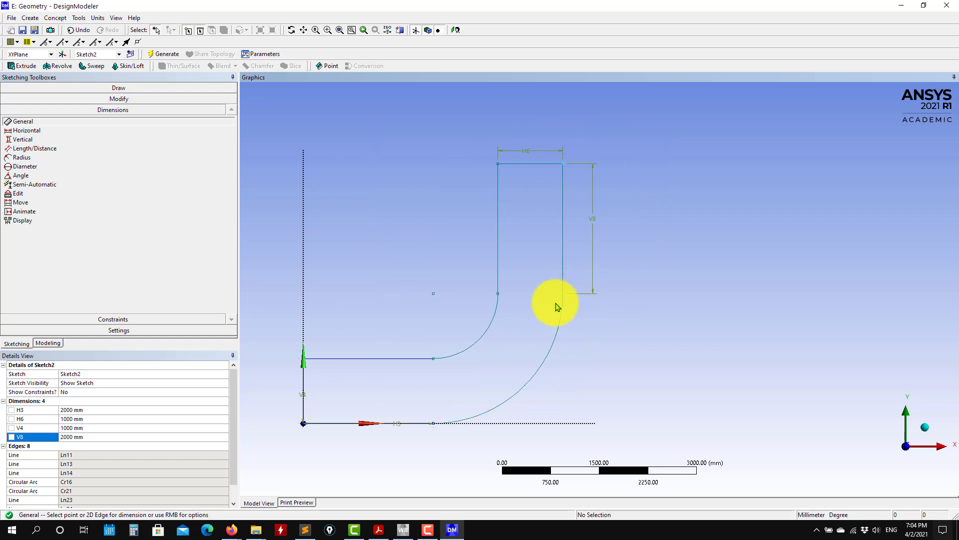
# Step: Check the sketch's dimension values one by one, and switch to Acrobat Reader to compare them with the problem definition drawing
pyautogui.click(94, 410)
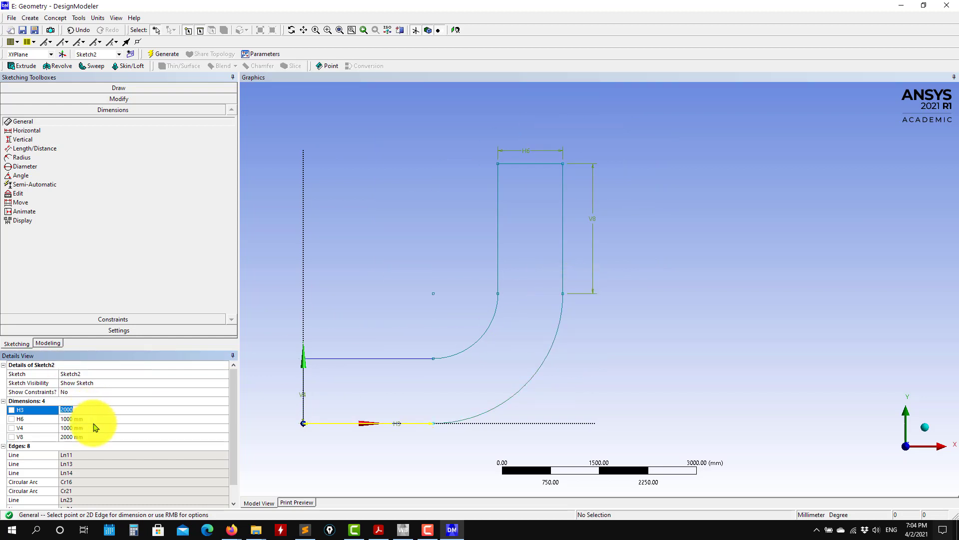
pyautogui.click(95, 419)
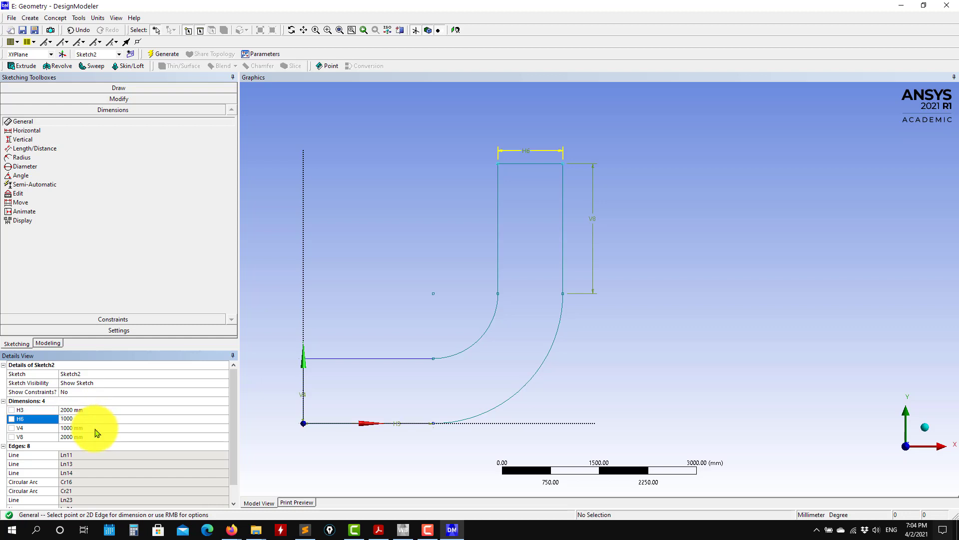
pyautogui.click(95, 436)
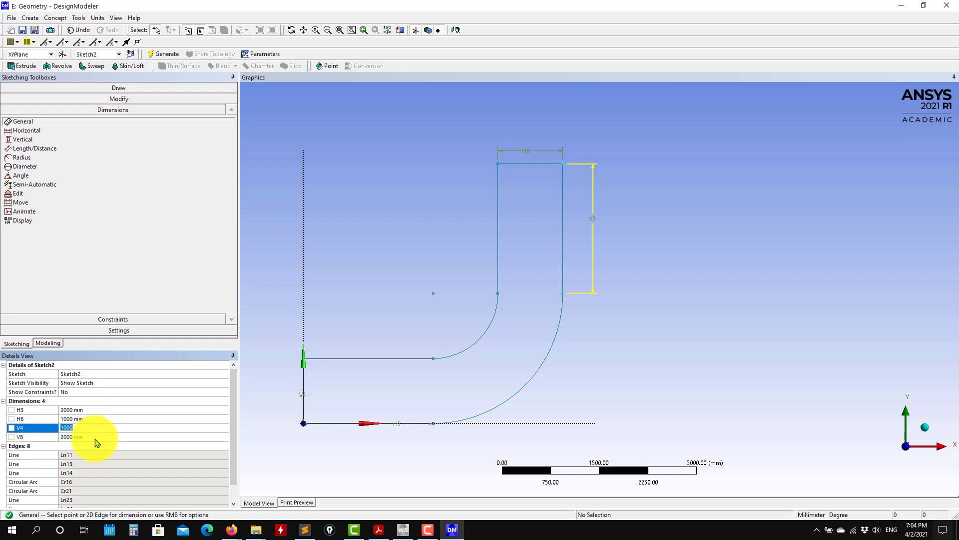
pyautogui.click(376, 529)
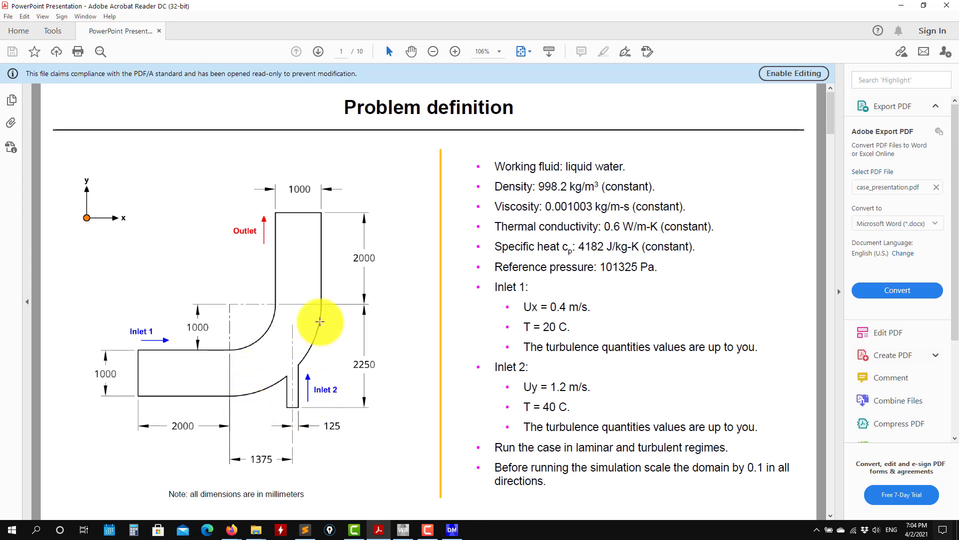
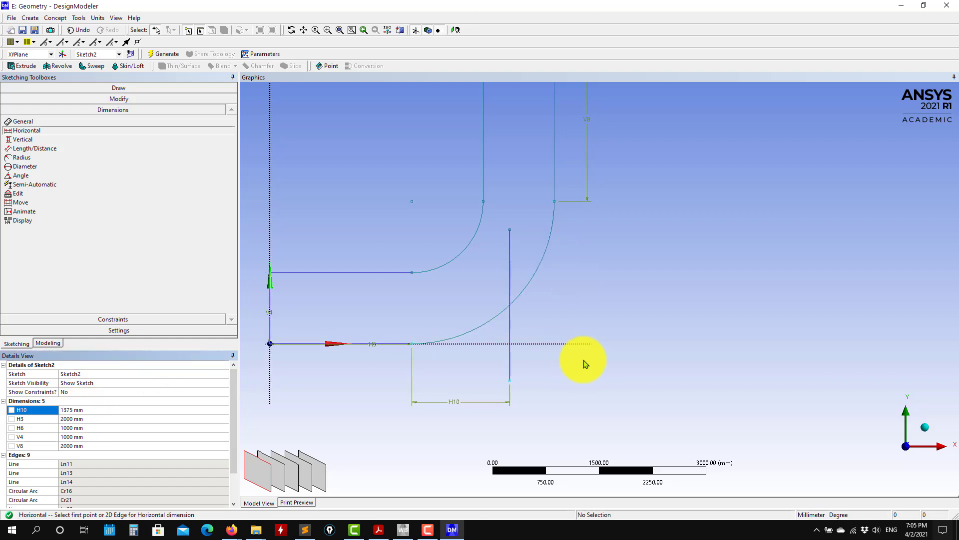
# Step: Draw a narrow upright rectangle about 436 mm wide around the vertical centre line, crossing the elbow's outer arc
pyautogui.moveTo(582, 404)
pyautogui.keyDown('ctrl'); pyautogui.mouseDown(button='middle')
pyautogui.moveTo(529, 399)
pyautogui.moveTo(560, 400)
pyautogui.moveTo(610, 381)
pyautogui.mouseUp(button='middle'); pyautogui.keyUp('ctrl')
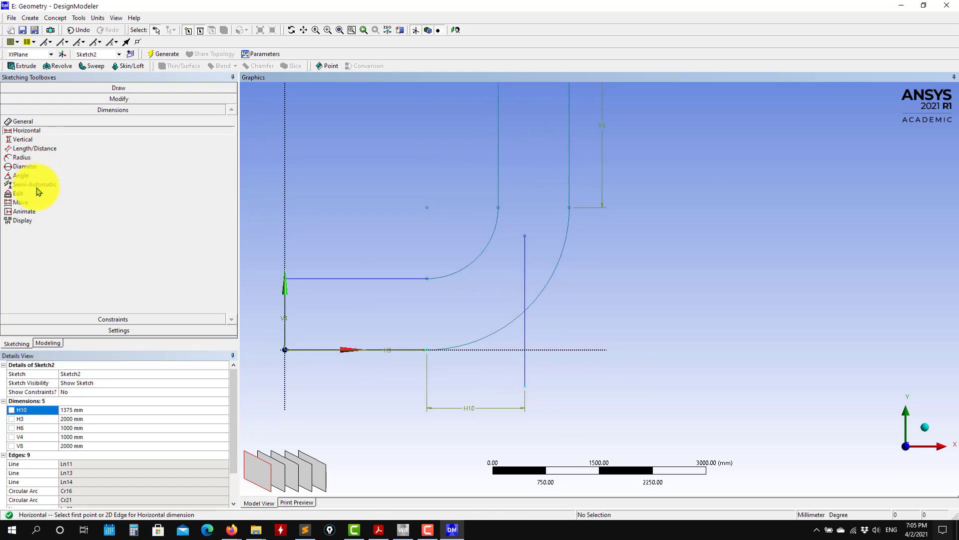
pyautogui.click(134, 87)
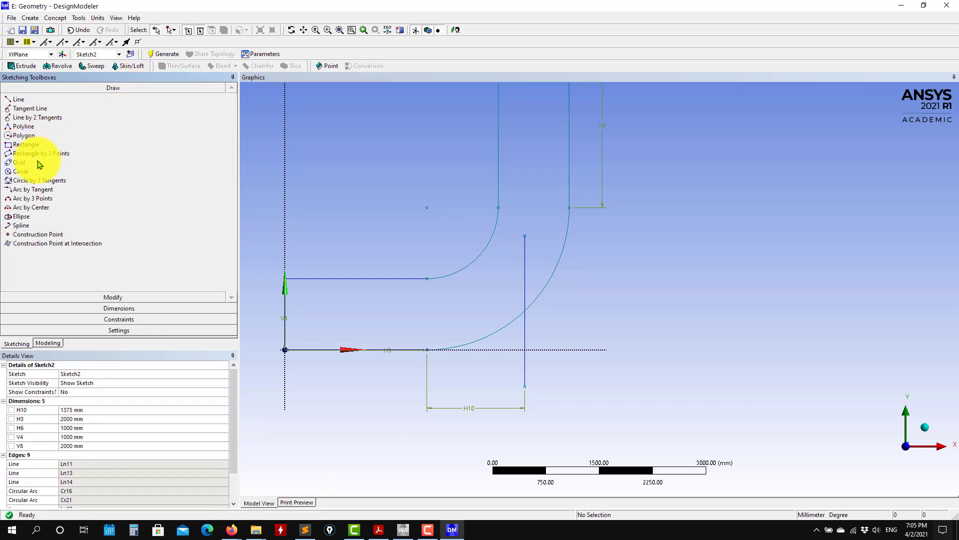
pyautogui.click(40, 144)
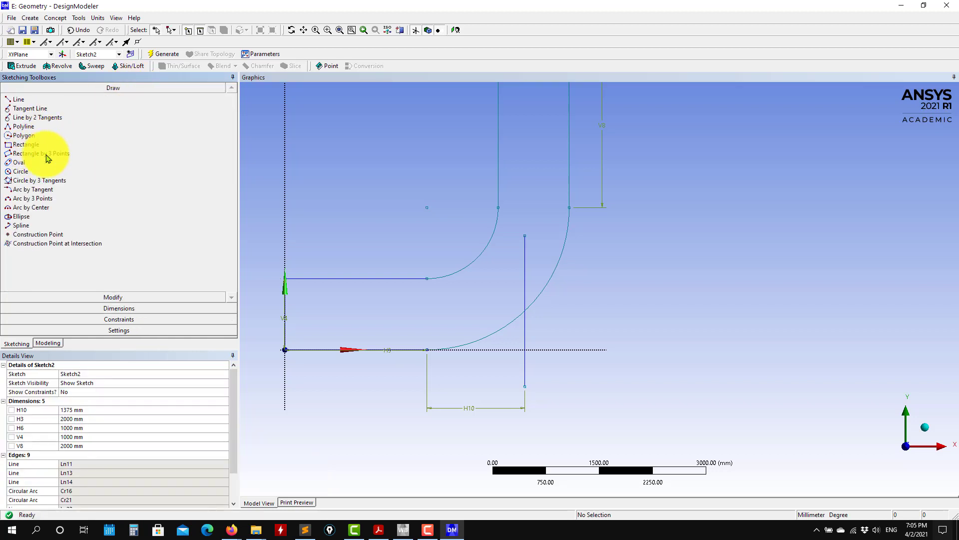
pyautogui.click(509, 274)
pyautogui.click(540, 376)
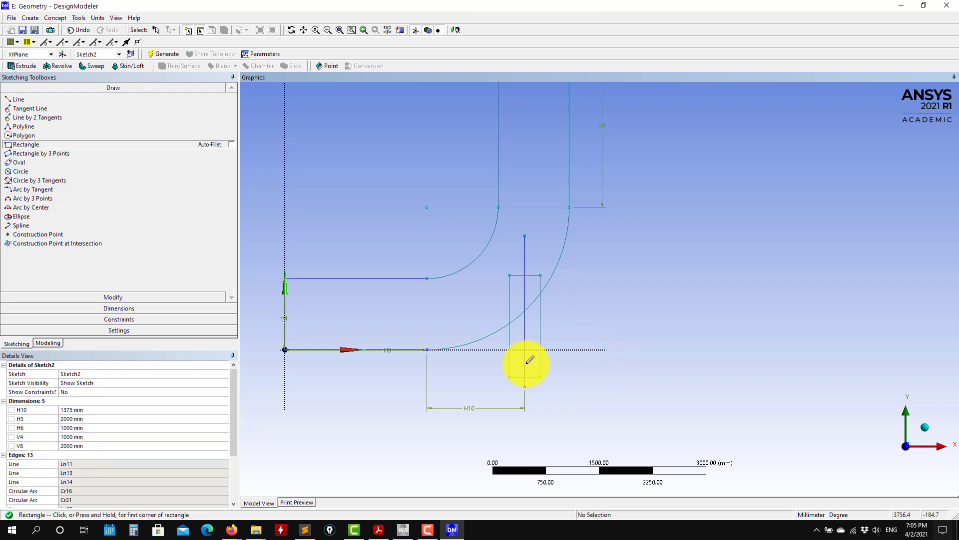
# Step: Add a horizontal dimension between the rectangle's left side and the vertical centre line, placed inside the elbow bend
pyautogui.click(111, 297)
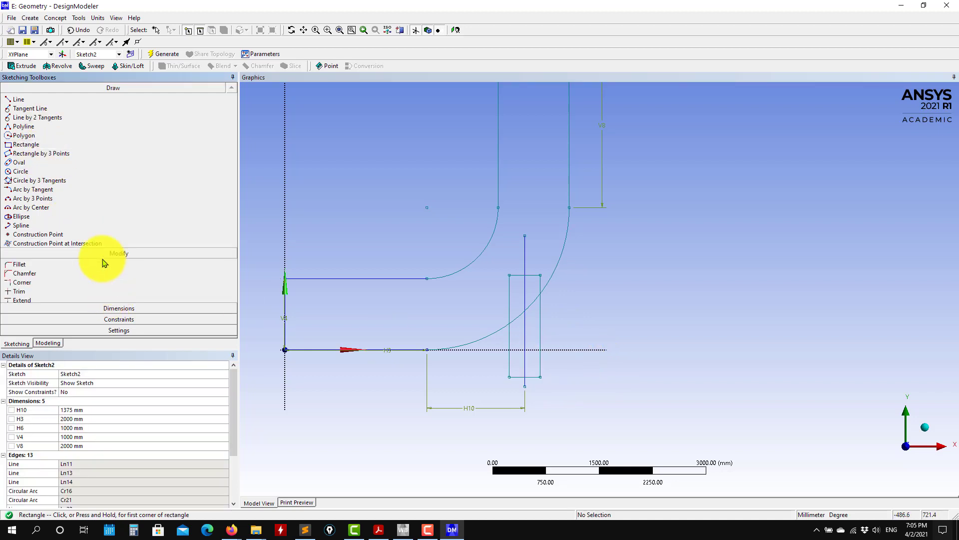
pyautogui.click(111, 309)
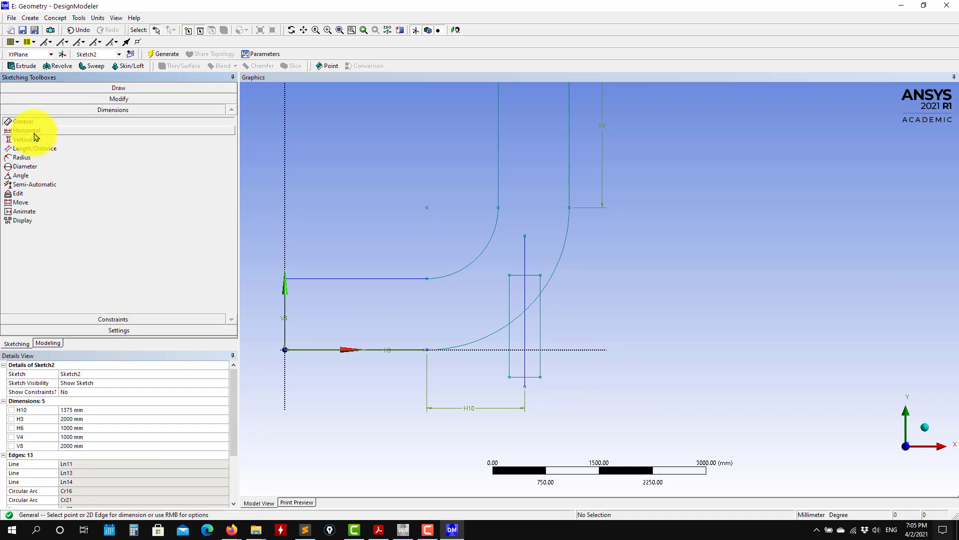
pyautogui.click(30, 130)
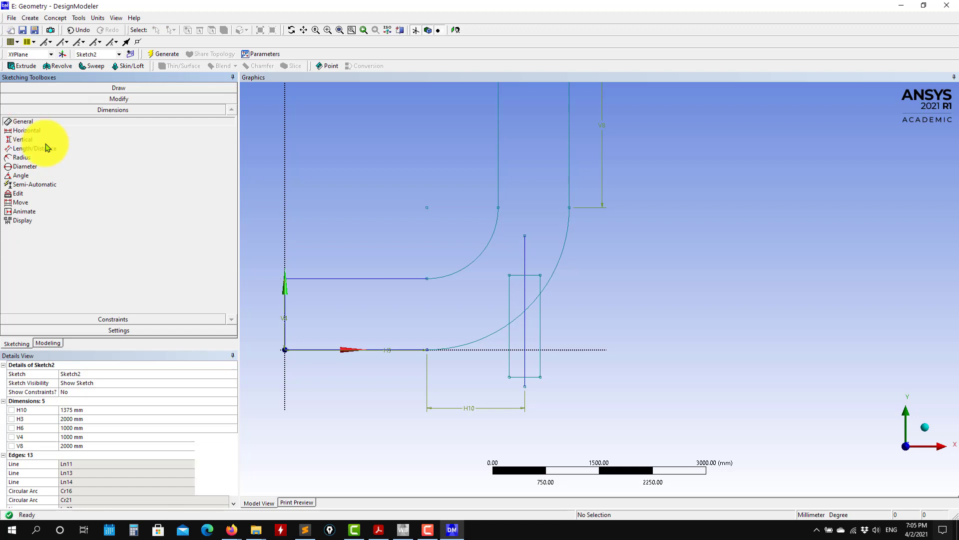
pyautogui.click(509, 305)
pyautogui.click(524, 299)
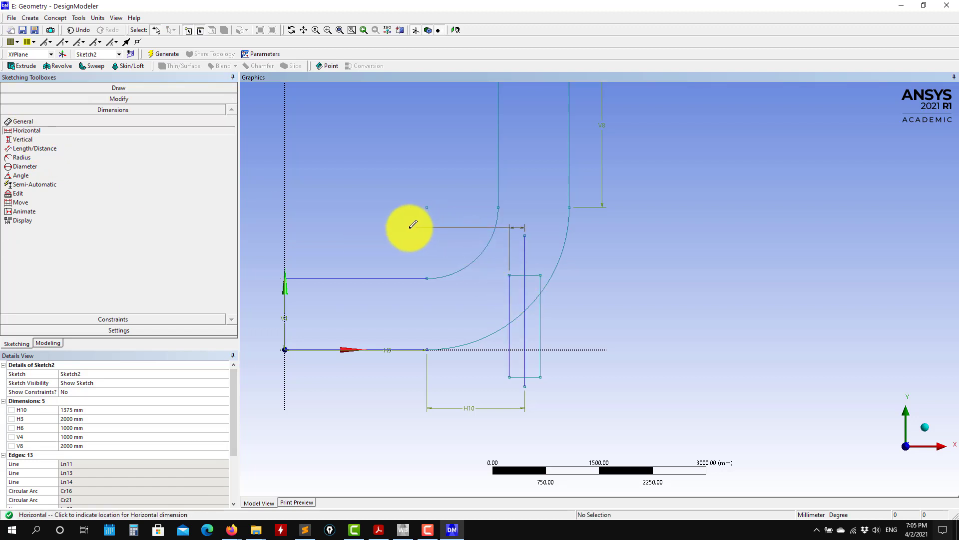
pyautogui.click(388, 239)
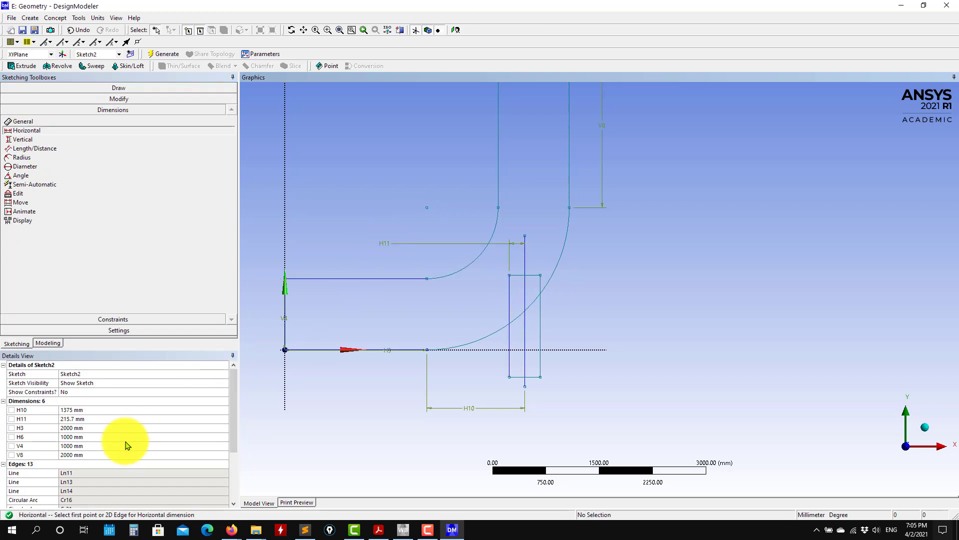
# Step: Check the inlet 2 offset in the Acrobat Reader drawing and set the distance from rectangle side to centre line to 125 mm
pyautogui.click(379, 531)
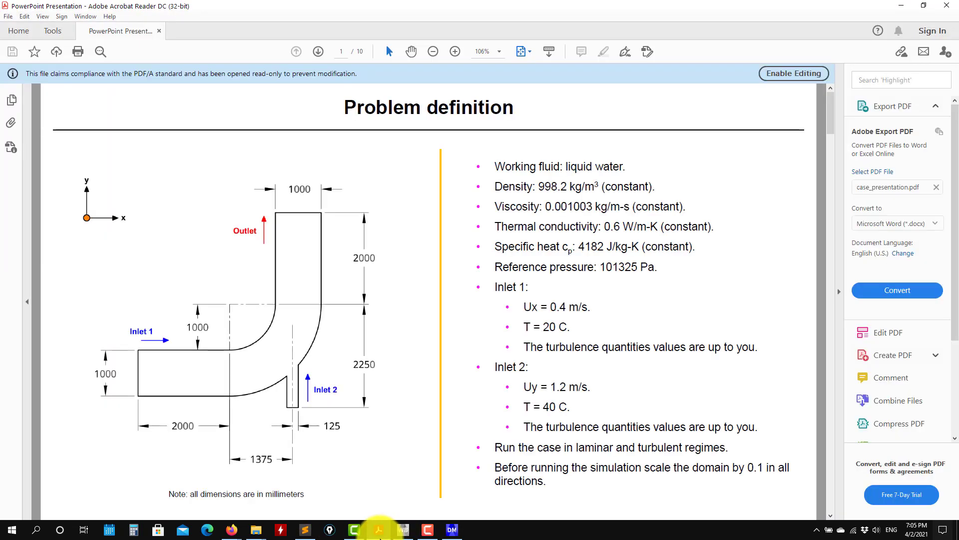
pyautogui.click(379, 531)
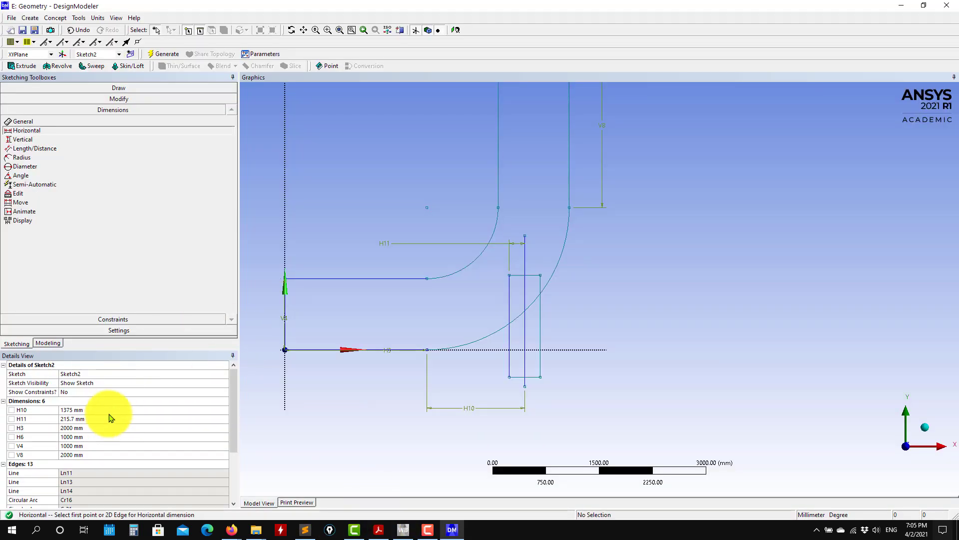
pyautogui.click(80, 419)
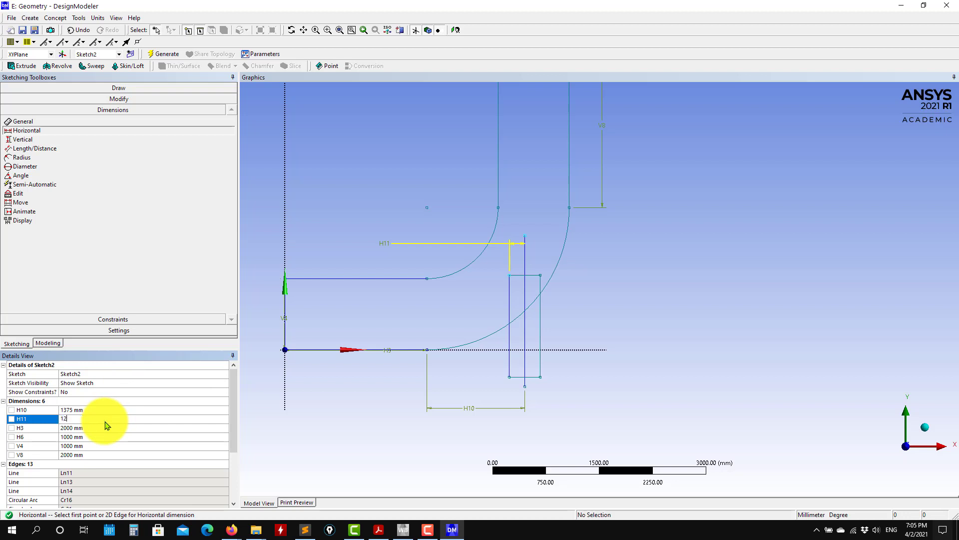
pyautogui.write('125')
pyautogui.press('Return')
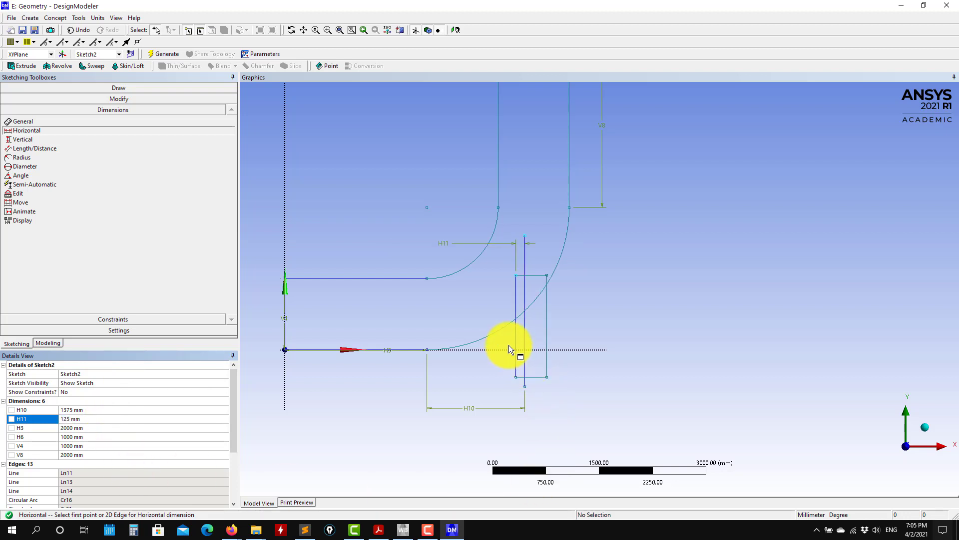
# Step: Add a horizontal dimension across the rectangle's two vertical sides and set the width to 250 mm
pyautogui.click(546, 344)
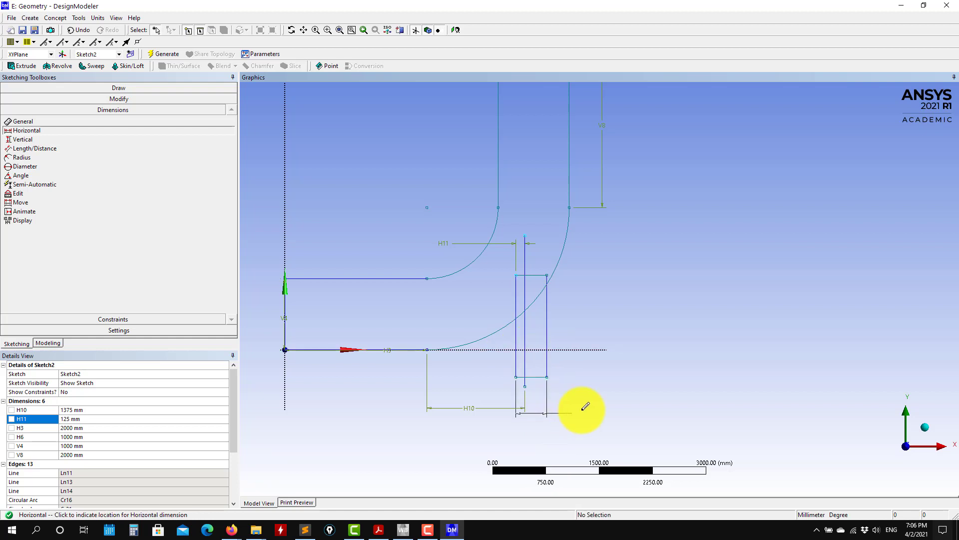
pyautogui.click(610, 396)
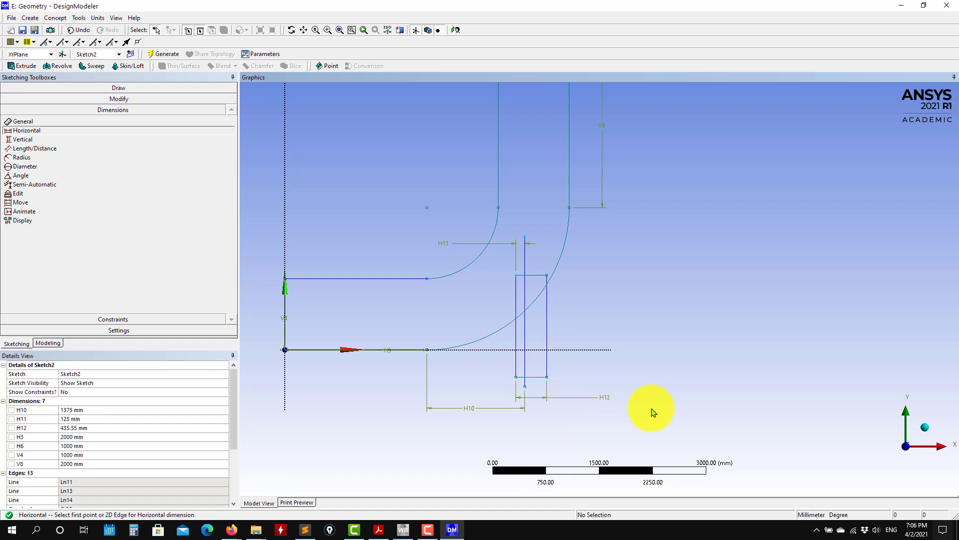
pyautogui.click(105, 427)
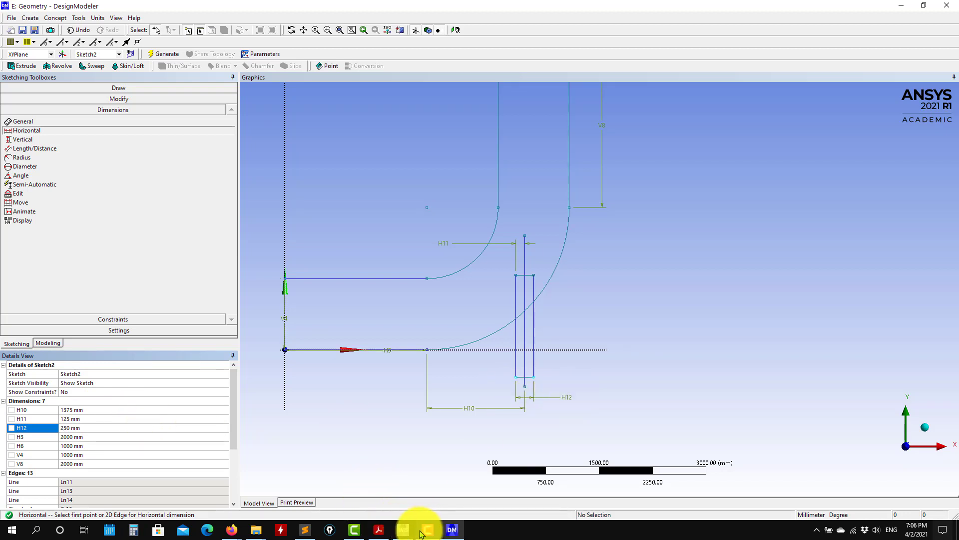
# Step: Dimension the vertical distance from the rectangle's bottom edge to the outer arc's upper end as 2250 mm, checking it against the Acrobat Reader drawing
pyautogui.click(379, 530)
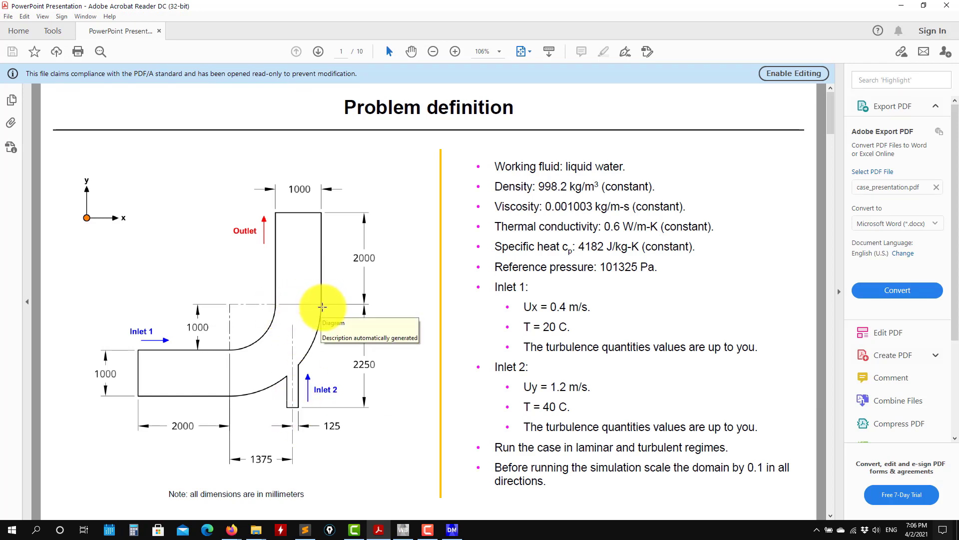
pyautogui.click(900, 6)
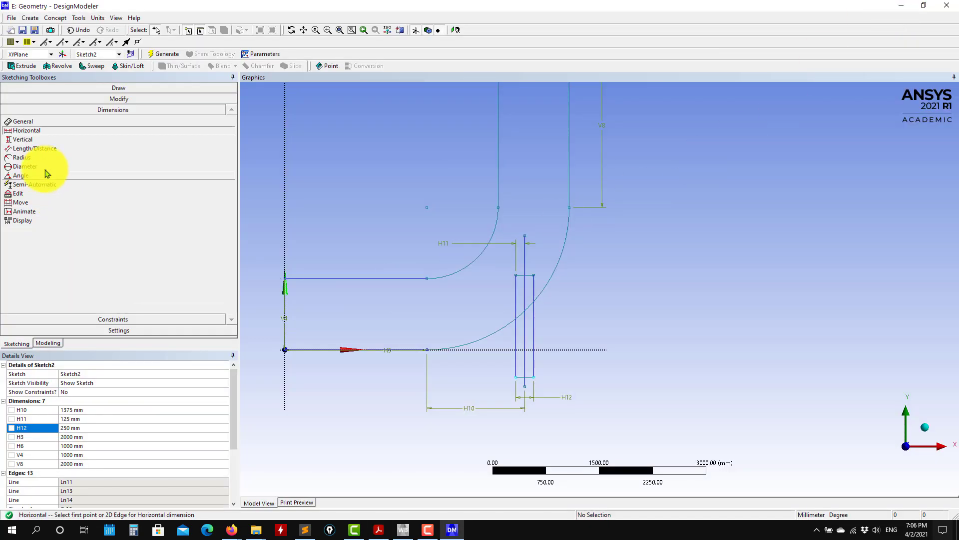
pyautogui.click(33, 139)
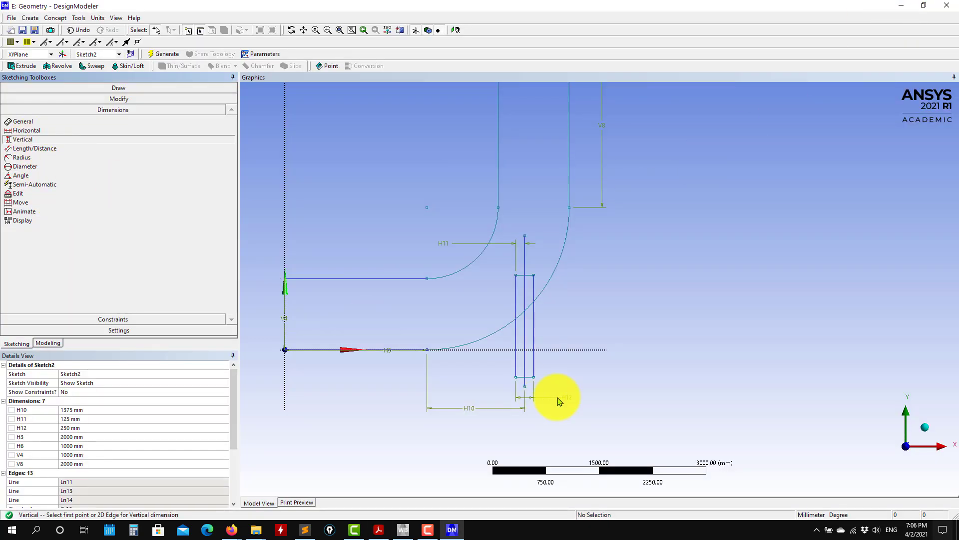
pyautogui.click(525, 376)
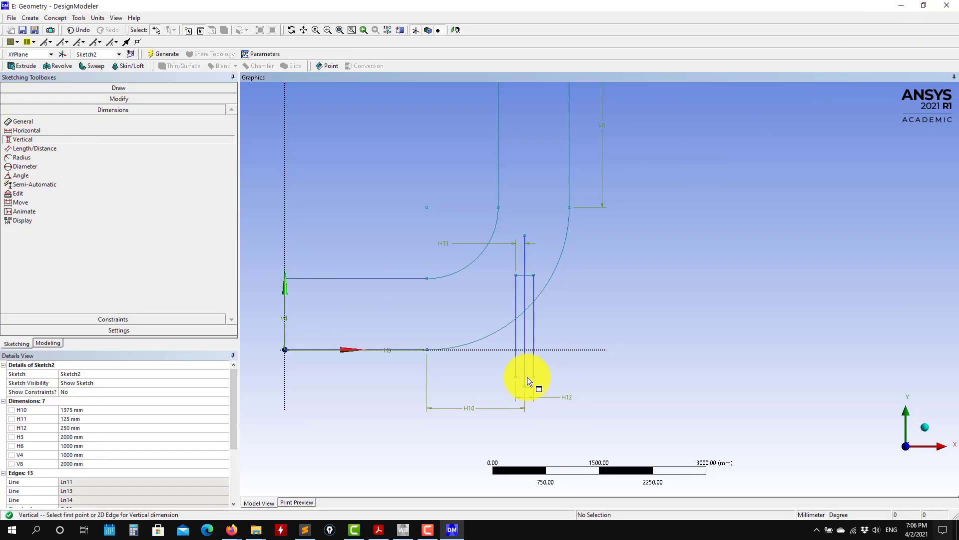
pyautogui.click(571, 207)
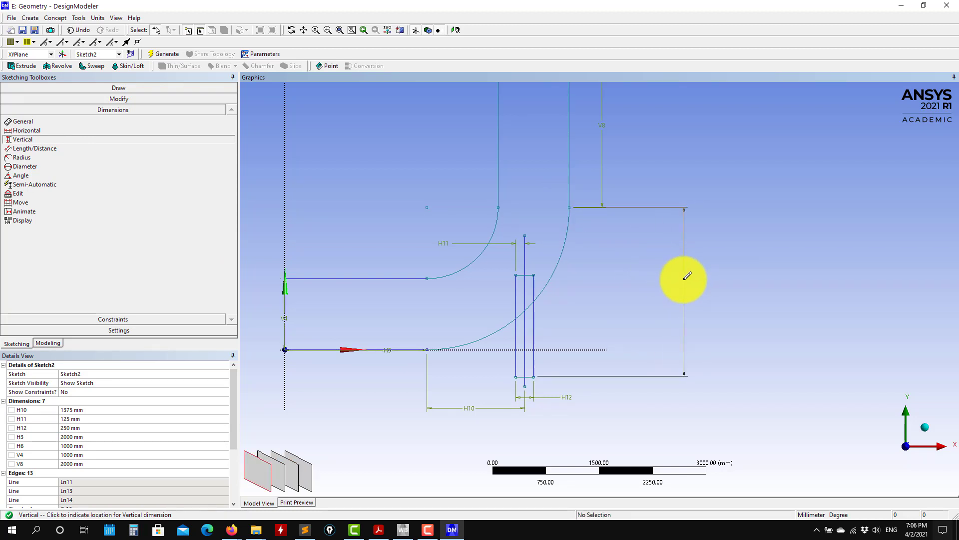
pyautogui.click(684, 277)
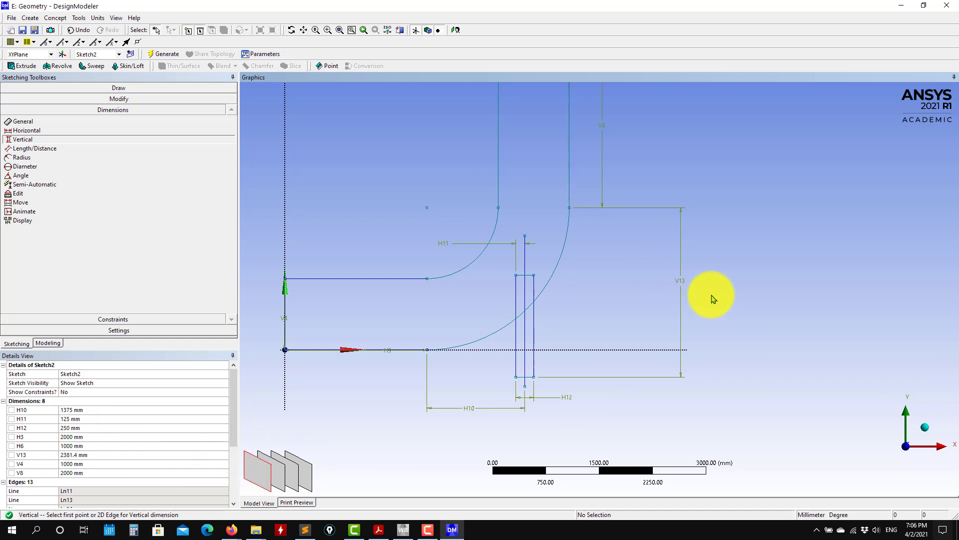
pyautogui.click(94, 454)
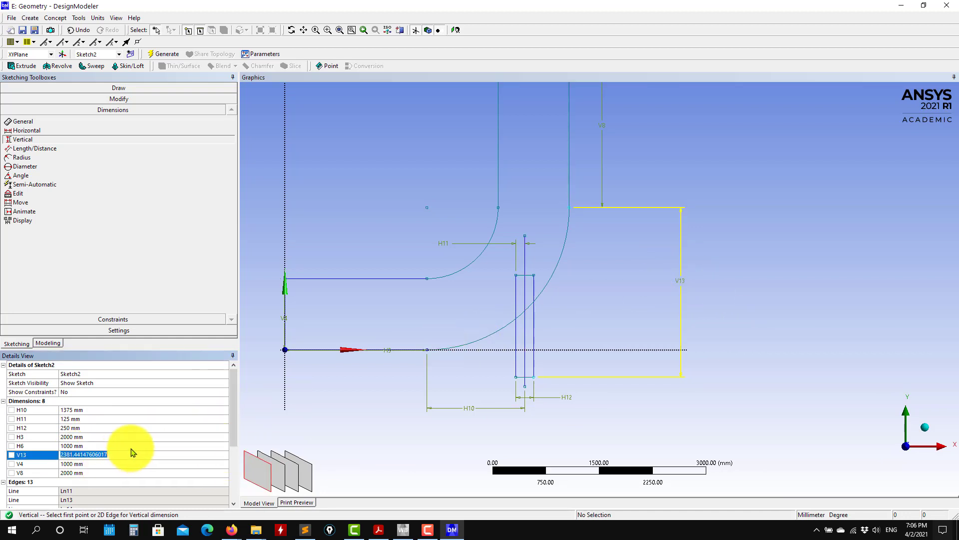
pyautogui.press('Return')
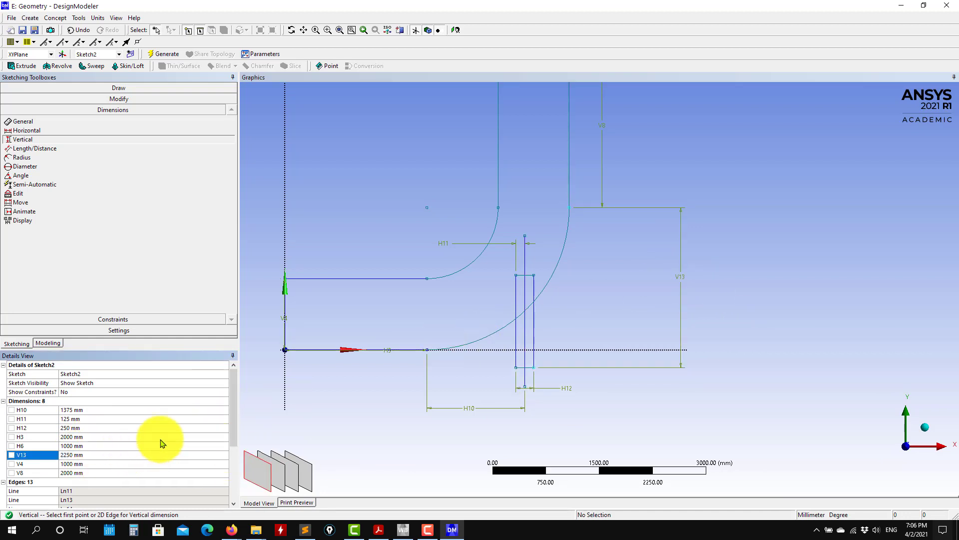
pyautogui.click(378, 530)
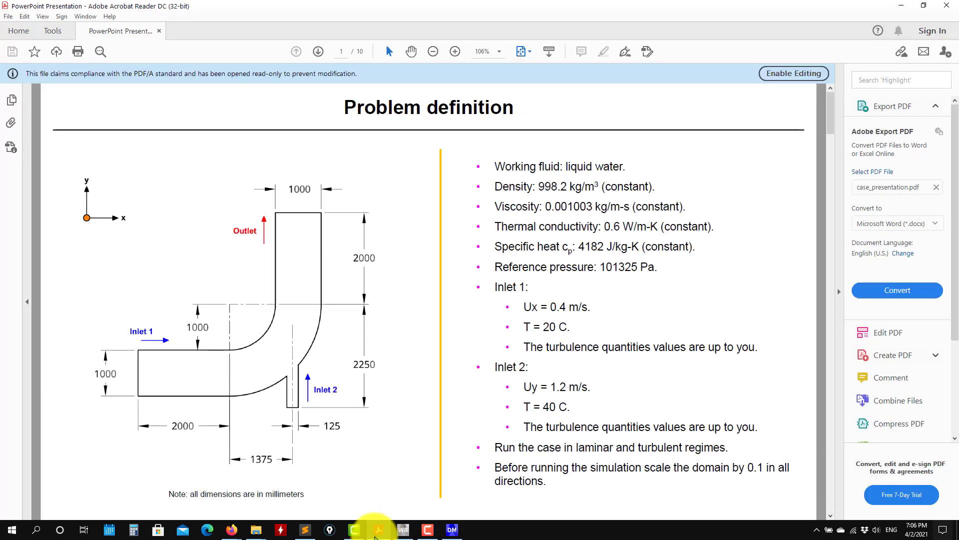
pyautogui.click(378, 530)
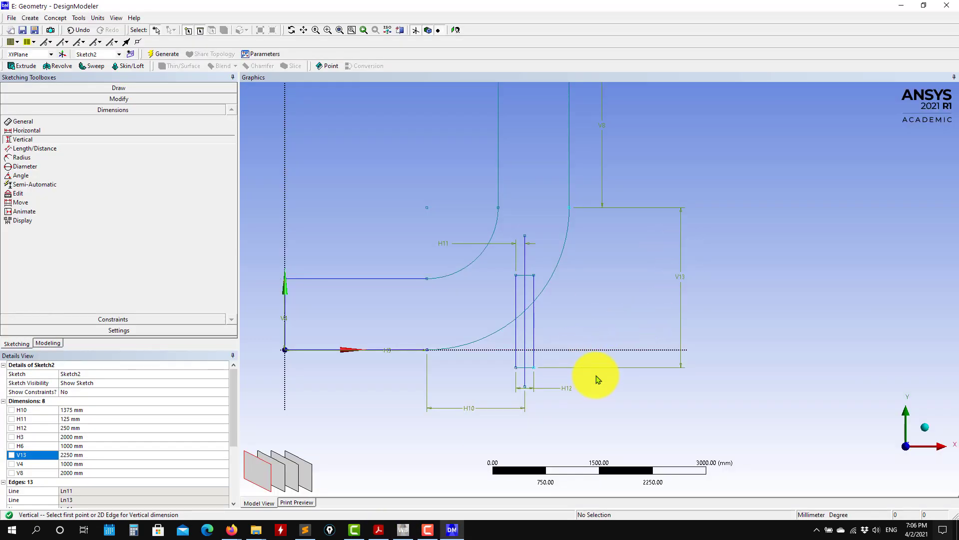
# Step: Trim away the parts of the rectangle and the vertical centre line that lie inside the elbow, above the outer arc
pyautogui.scroll(-3, 647, 294)
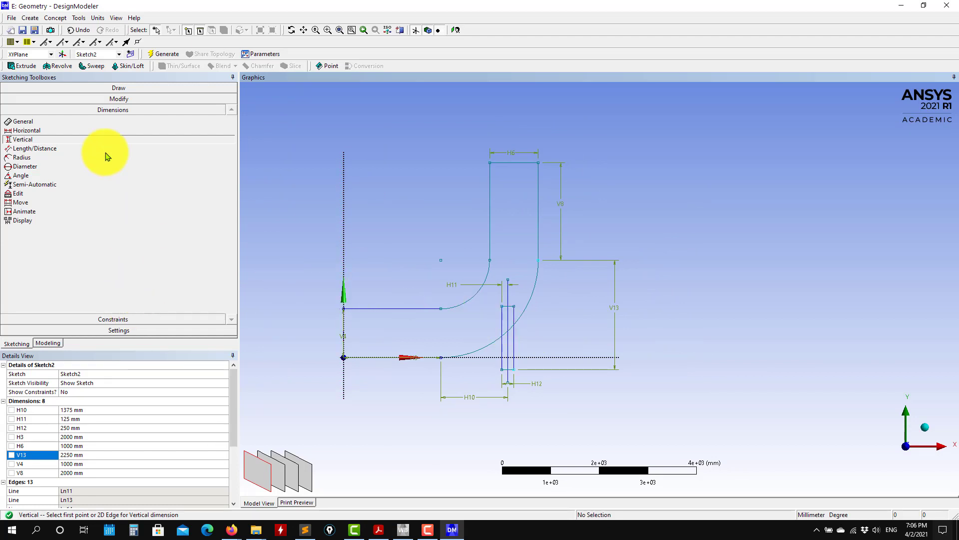
pyautogui.click(129, 100)
pyautogui.click(20, 136)
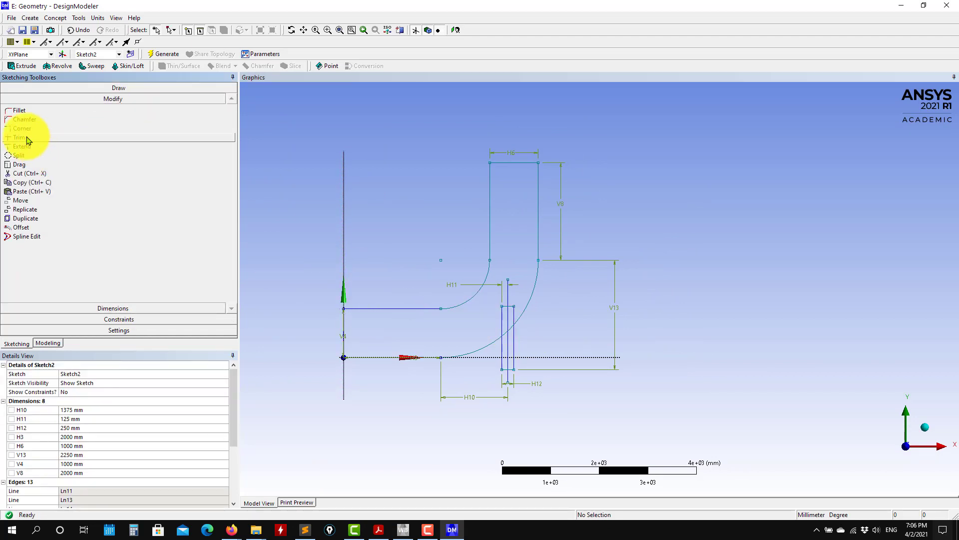
pyautogui.scroll(5, 556, 311)
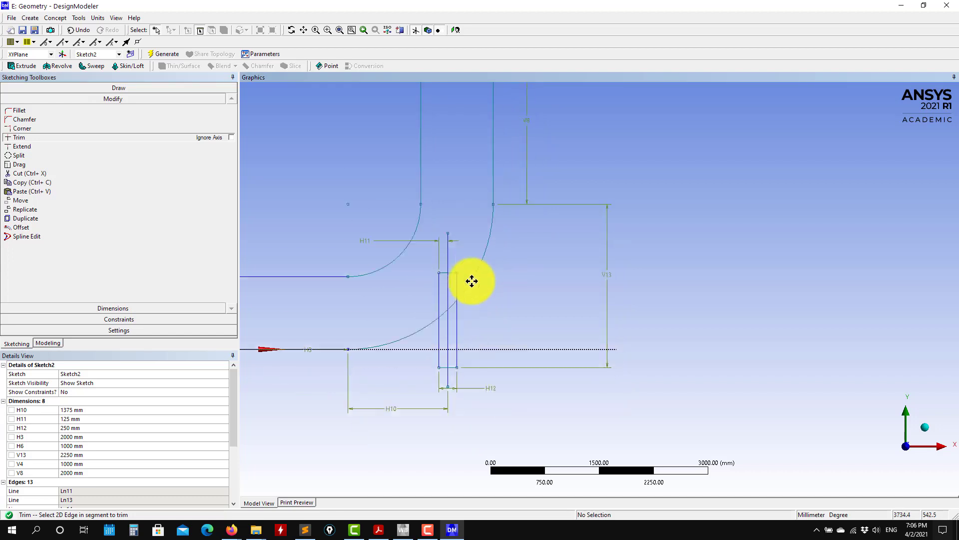
pyautogui.click(377, 237)
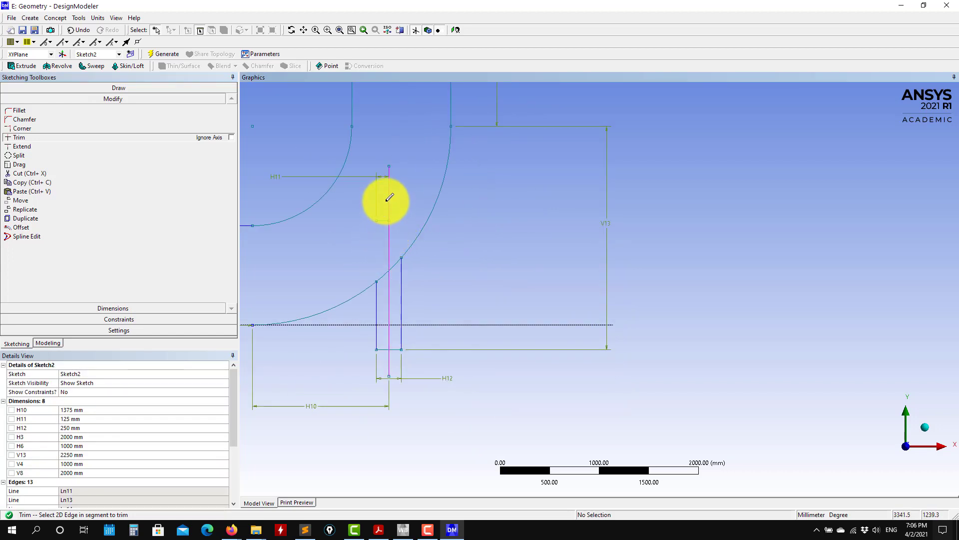
pyautogui.click(389, 222)
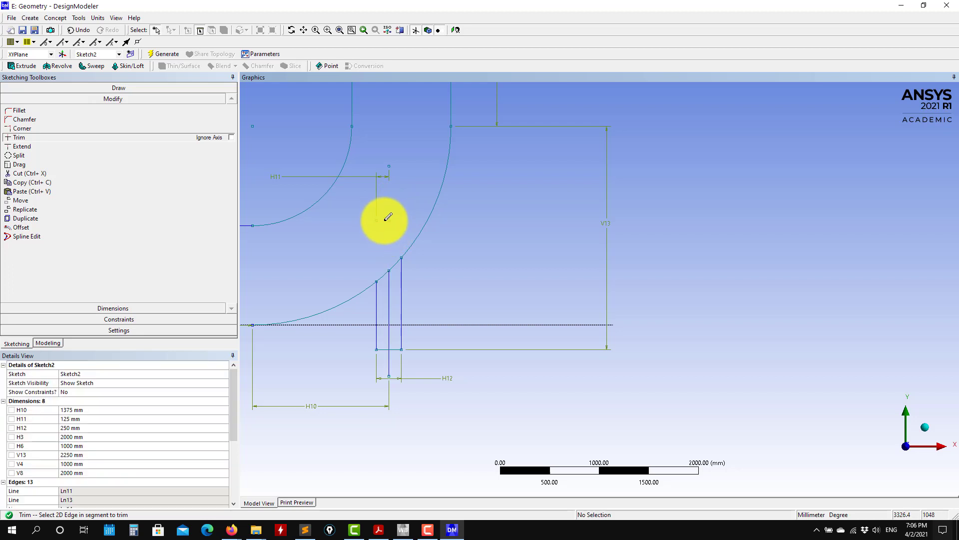
pyautogui.click(378, 199)
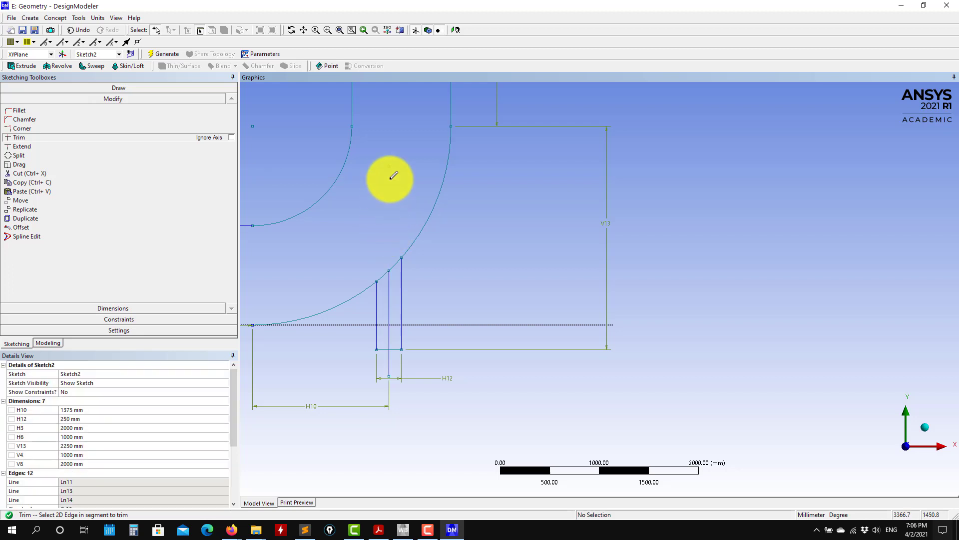
# Step: Trim the outer arc between the small inlet's two sides and remove the rest of the centre line below it
pyautogui.click(400, 260)
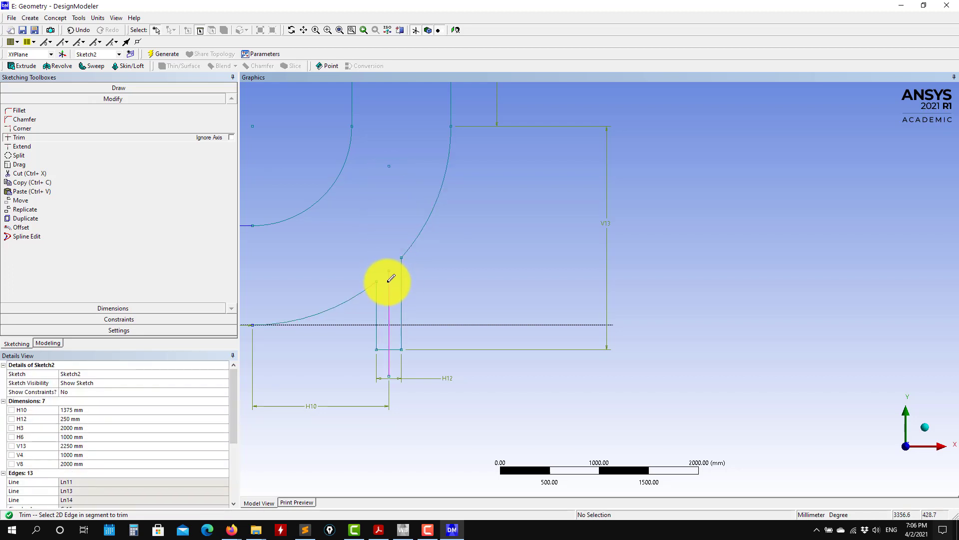
pyautogui.click(393, 281)
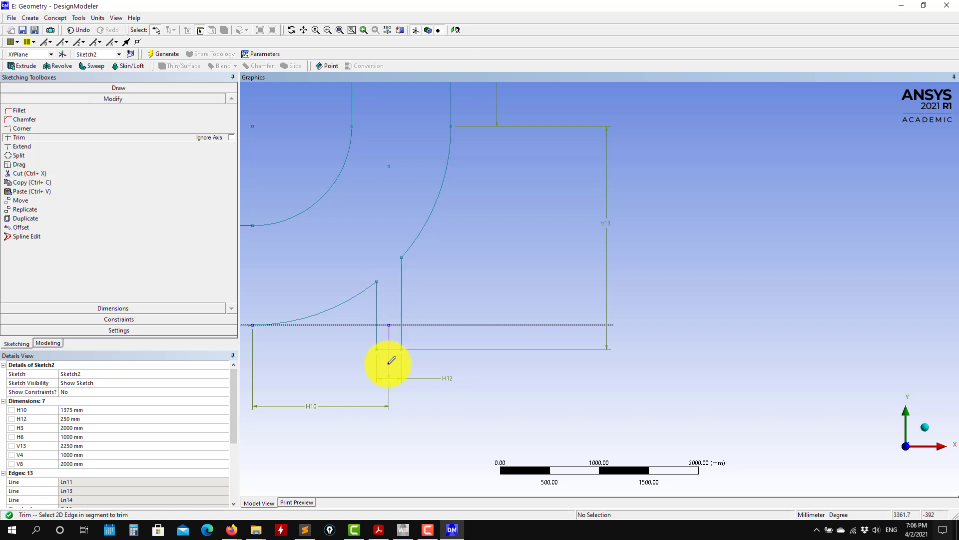
pyautogui.click(395, 327)
pyautogui.scroll(-3, 482, 324)
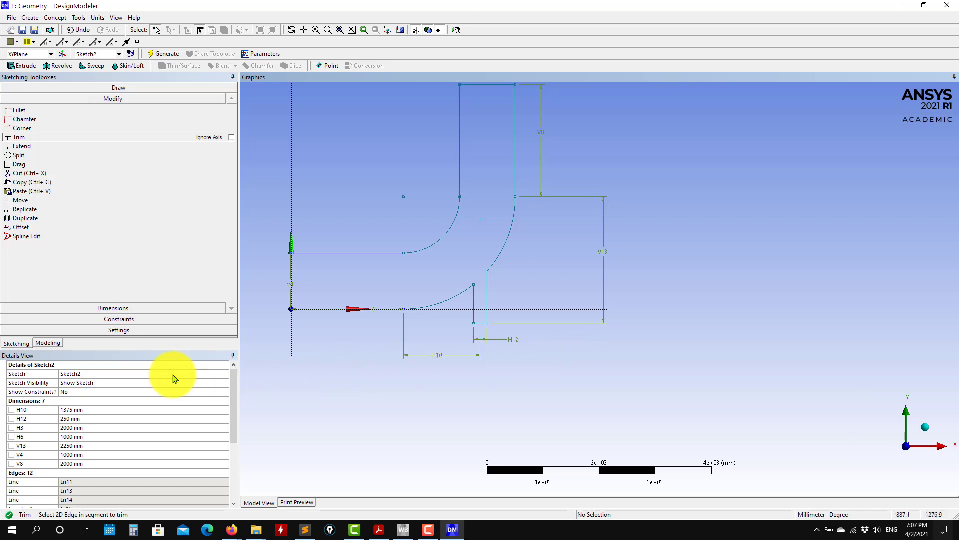
# Step: Start a surface from sketches feature using the elbow sketch Sketch2 as its base object
pyautogui.click(48, 343)
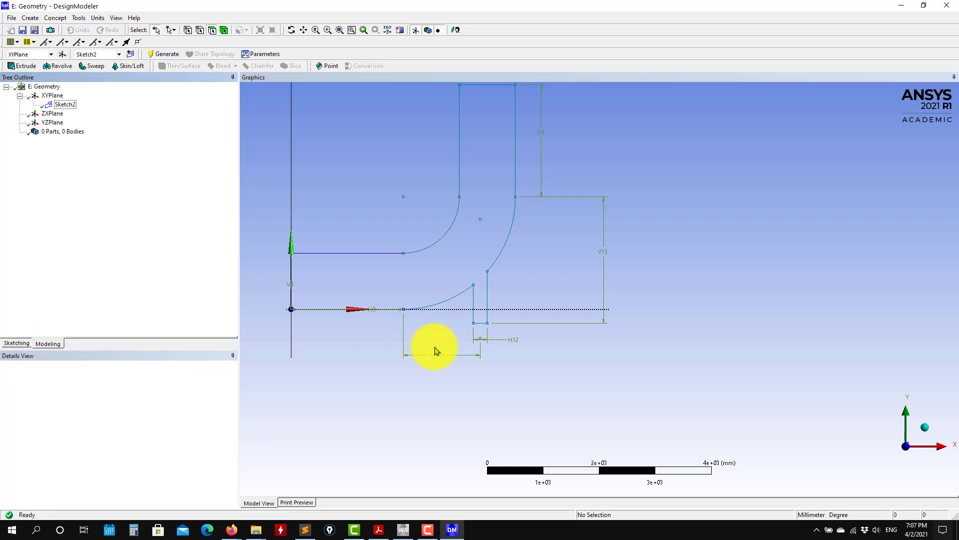
pyautogui.scroll(2, 439, 349)
pyautogui.scroll(-3, 439, 349)
pyautogui.keyDown('ctrl'); pyautogui.moveTo(632, 311); pyautogui.dragTo(668, 352, button='middle'); pyautogui.keyUp('ctrl')
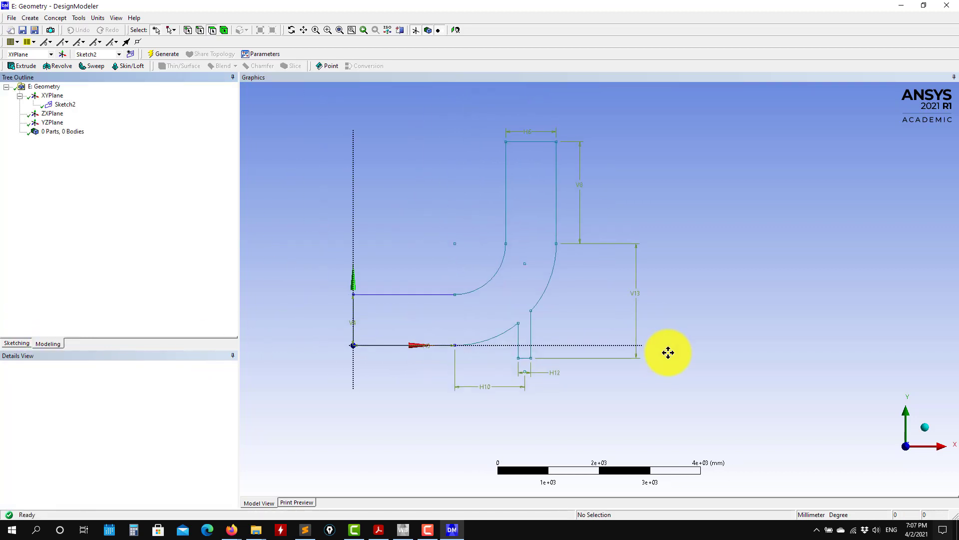
pyautogui.click(56, 18)
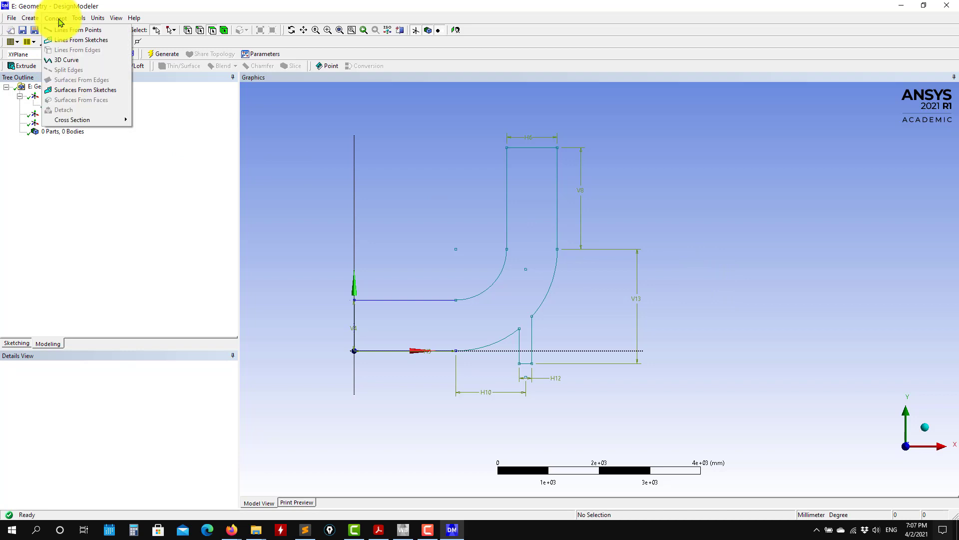
pyautogui.click(73, 93)
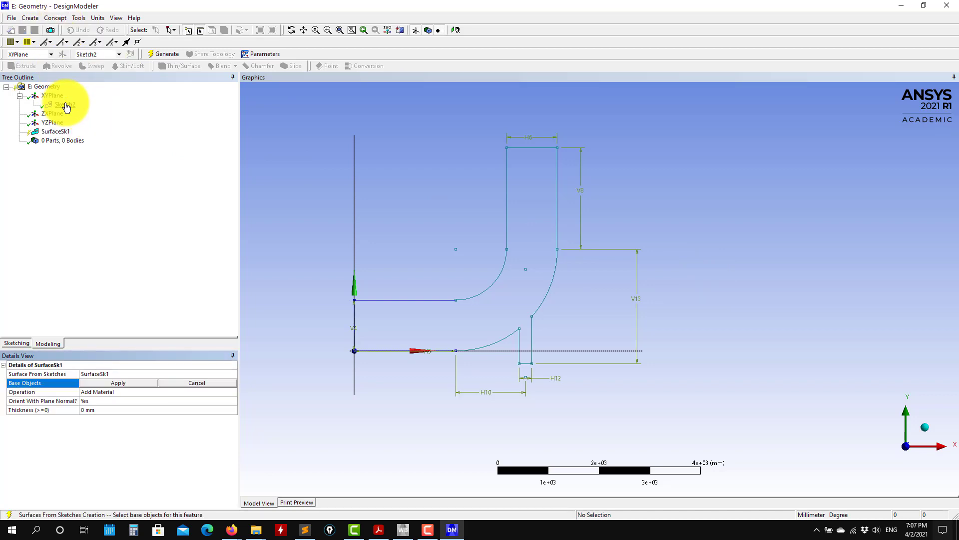
pyautogui.click(65, 104)
pyautogui.click(115, 383)
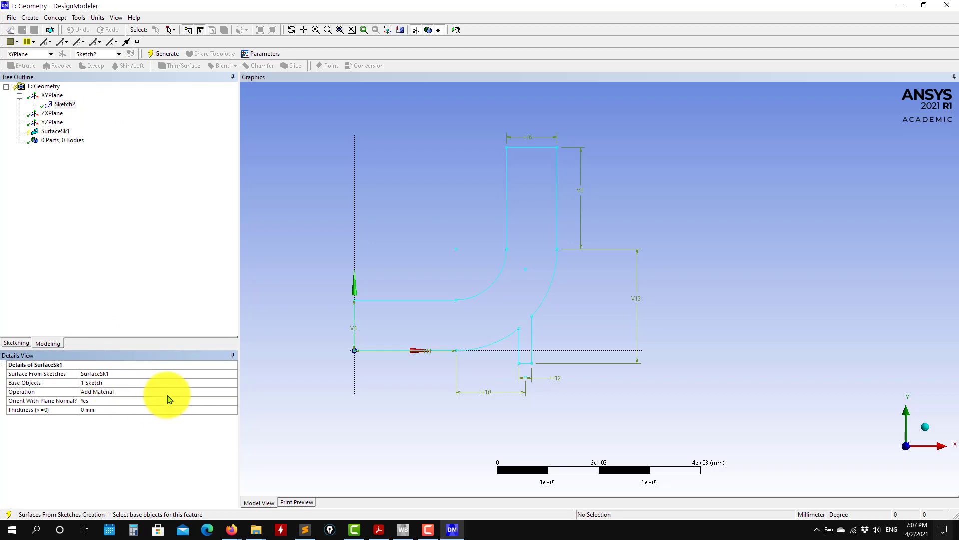
# Step: Set the surface's operation to Add Frozen and generate the elbow surface
pyautogui.click(233, 391)
pyautogui.click(126, 407)
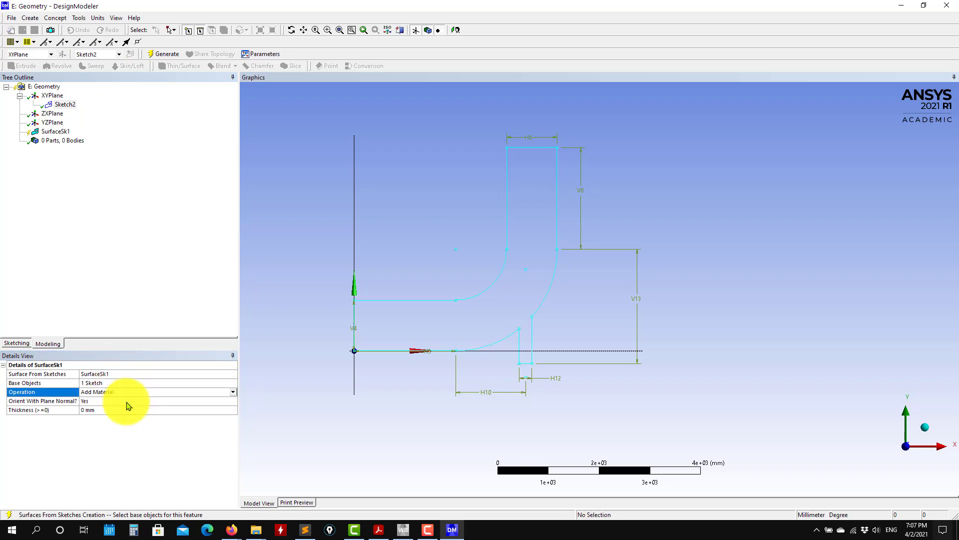
pyautogui.click(163, 56)
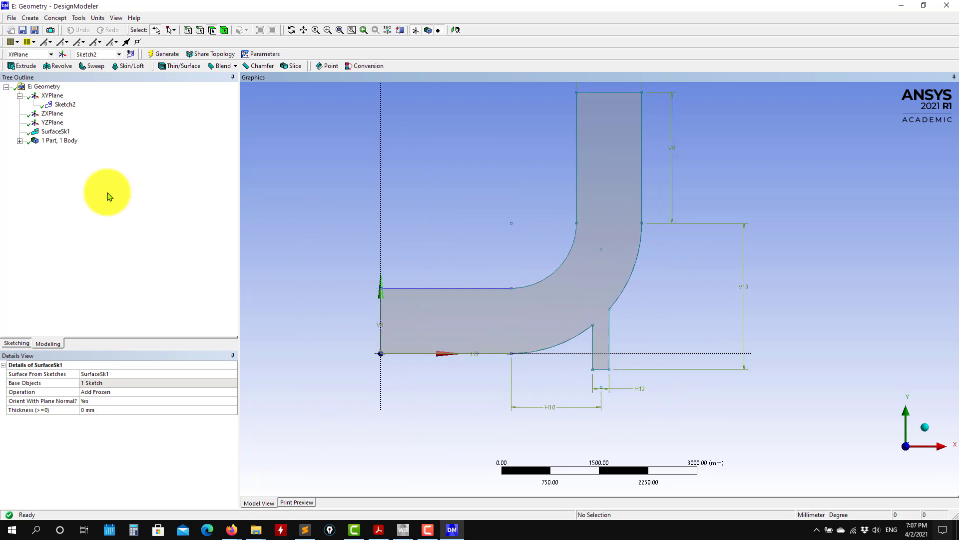
# Step: Examine the elbow sketch closely around the junction of the small inlet and the outer arc, including the available dimension and constraint tools
pyautogui.click(71, 105)
pyautogui.click(17, 343)
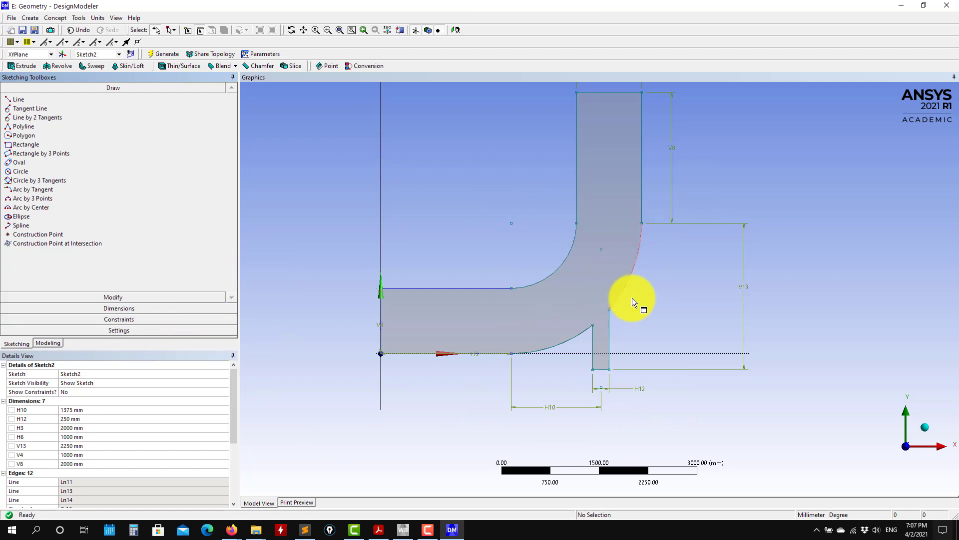
pyautogui.scroll(-2, 681, 345)
pyautogui.scroll(3, 684, 345)
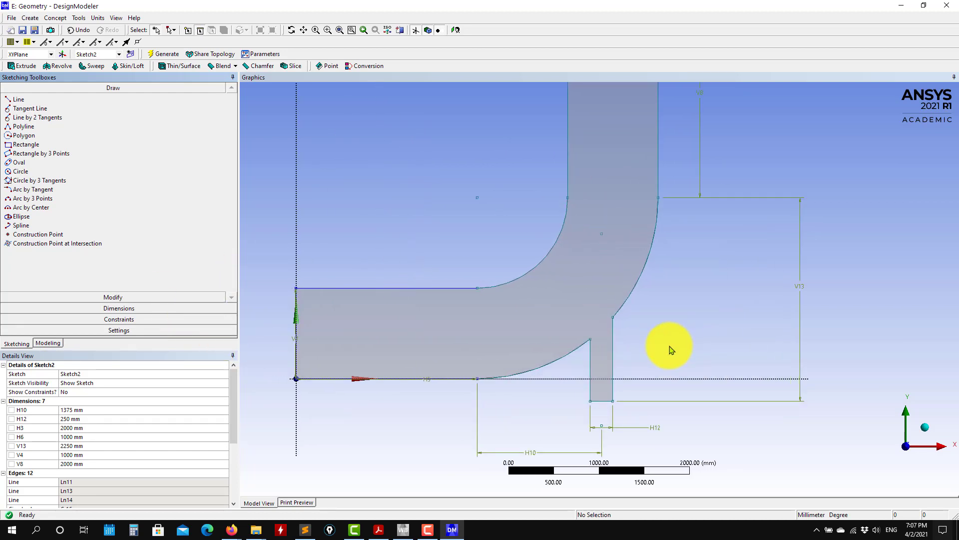
pyautogui.scroll(2, 630, 424)
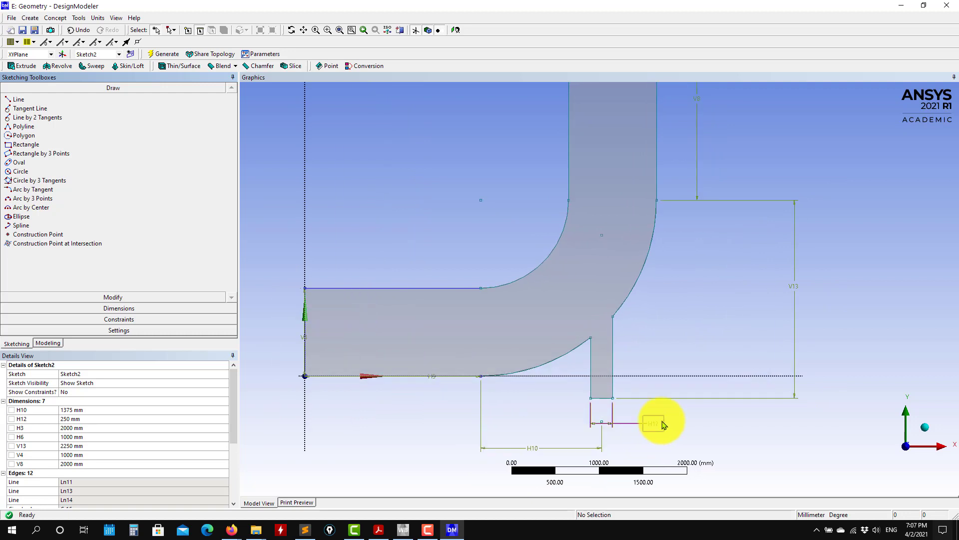
pyautogui.scroll(1, 578, 359)
pyautogui.scroll(1, 522, 353)
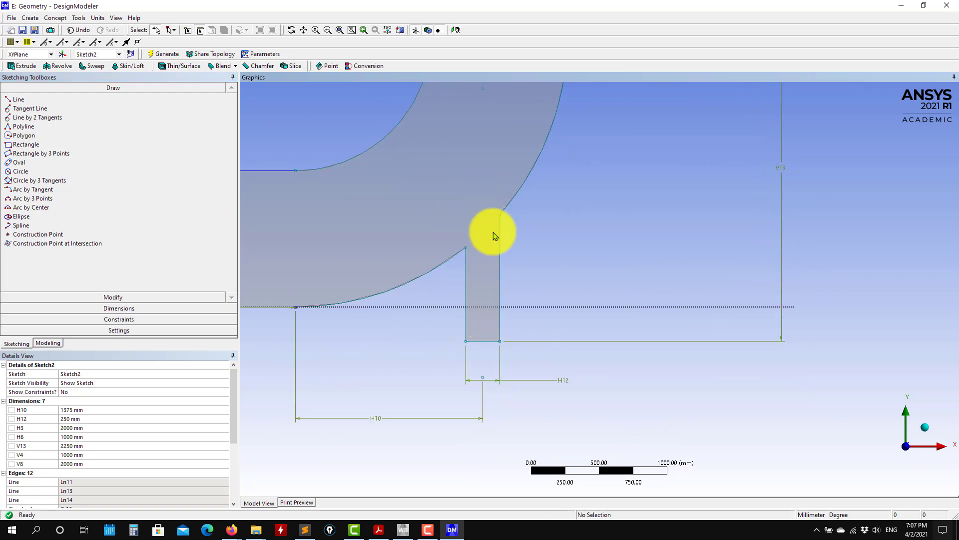
pyautogui.scroll(2, 488, 198)
pyautogui.scroll(-4, 488, 200)
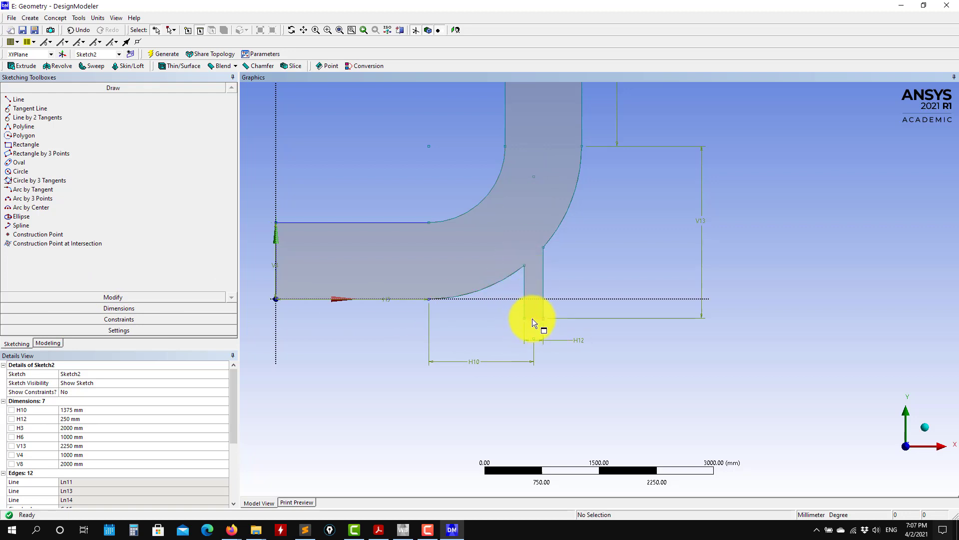
pyautogui.click(100, 309)
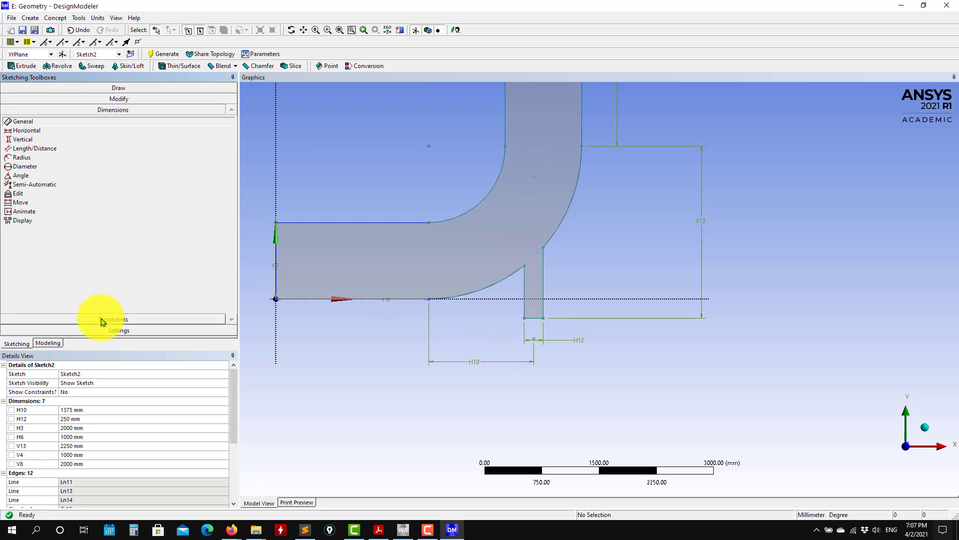
pyautogui.click(55, 320)
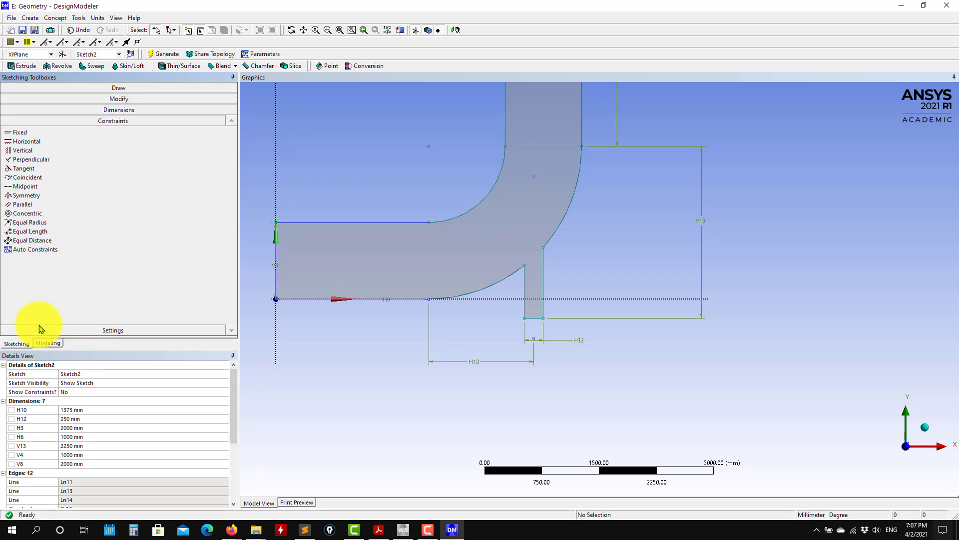
pyautogui.click(45, 344)
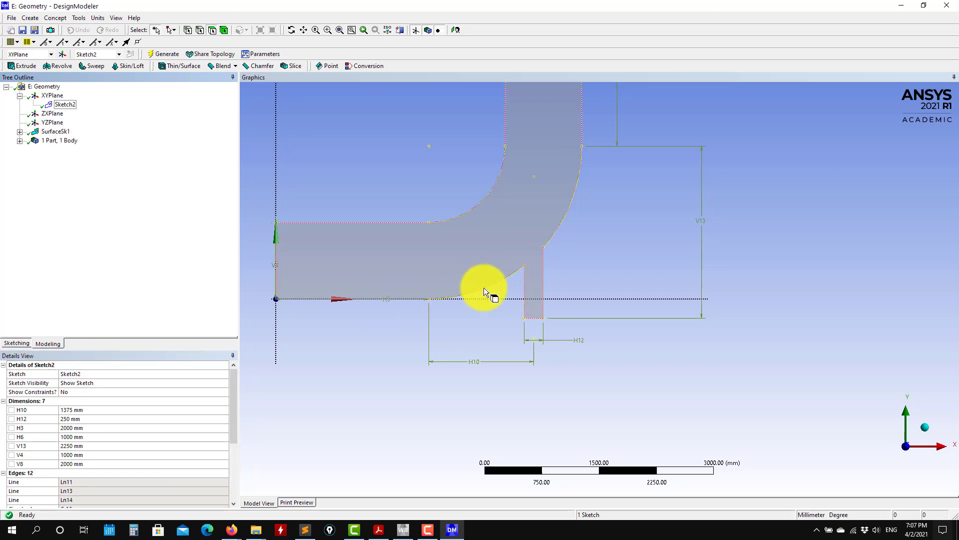
# Step: Set the surface body's type to Fluid and rename the body as domain
pyautogui.click(19, 141)
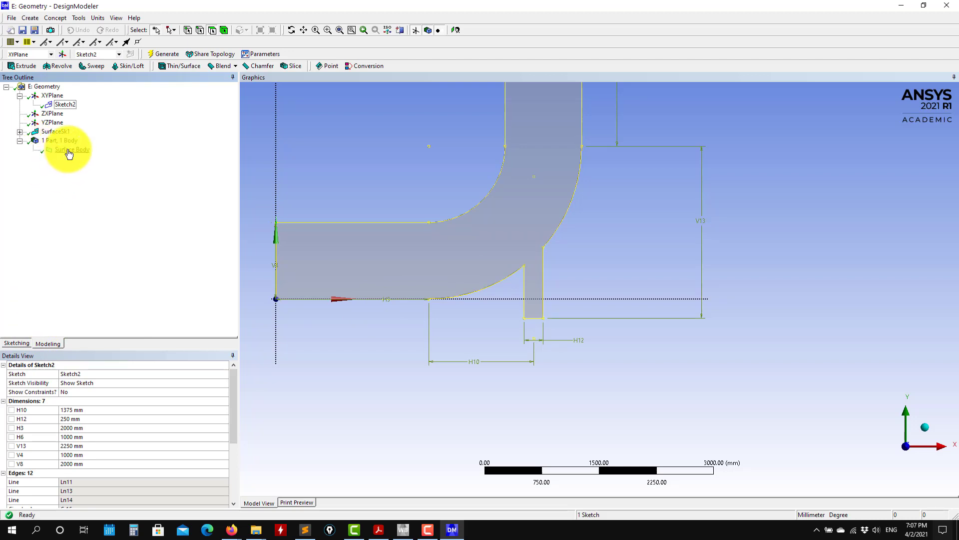
pyautogui.click(69, 150)
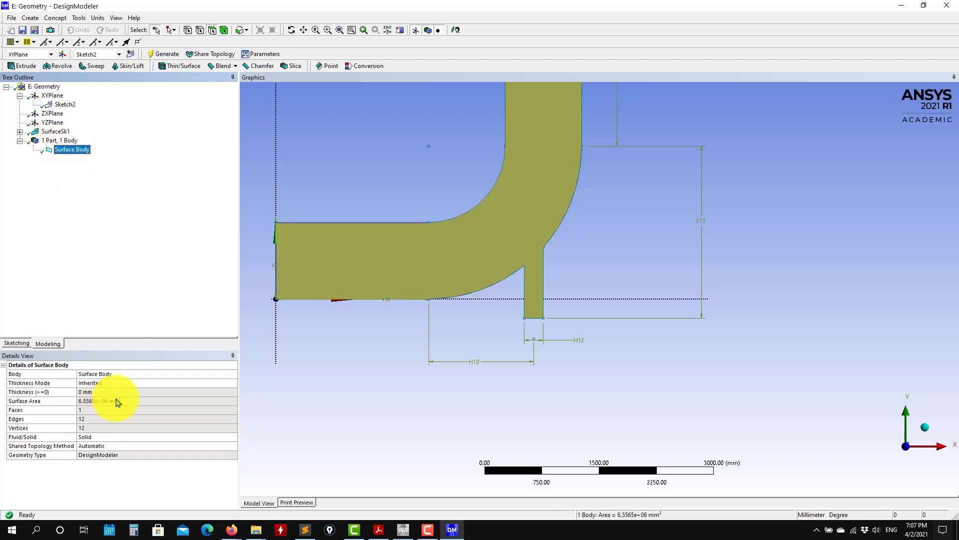
pyautogui.click(233, 438)
pyautogui.click(150, 454)
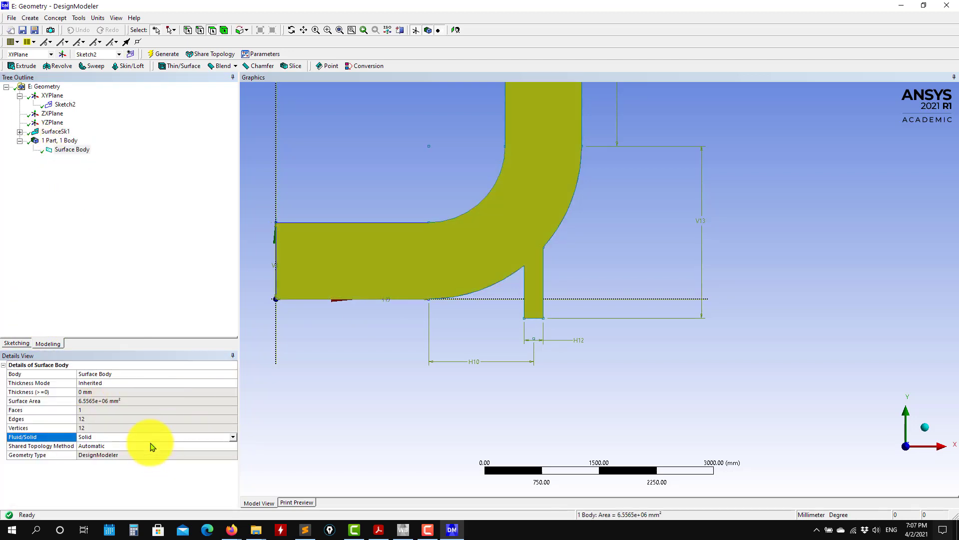
pyautogui.click(124, 375)
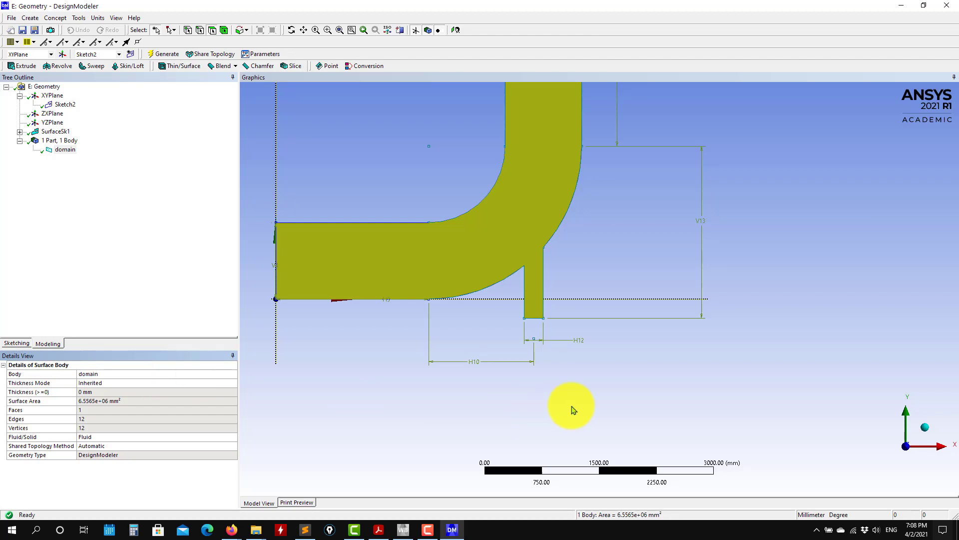
# Step: Create a named selection called outlet on the upper end edge of the elbow's vertical leg
pyautogui.scroll(-2, 565, 407)
pyautogui.moveTo(580, 398)
pyautogui.keyDown('ctrl'); pyautogui.mouseDown(button='middle')
pyautogui.moveTo(657, 360)
pyautogui.moveTo(660, 440)
pyautogui.mouseUp(button='middle'); pyautogui.keyUp('ctrl')
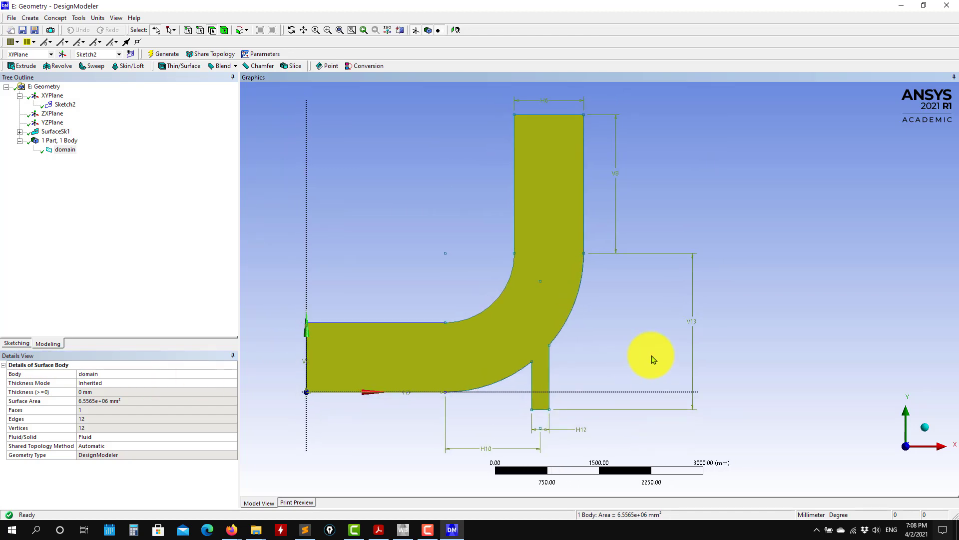
pyautogui.click(743, 340)
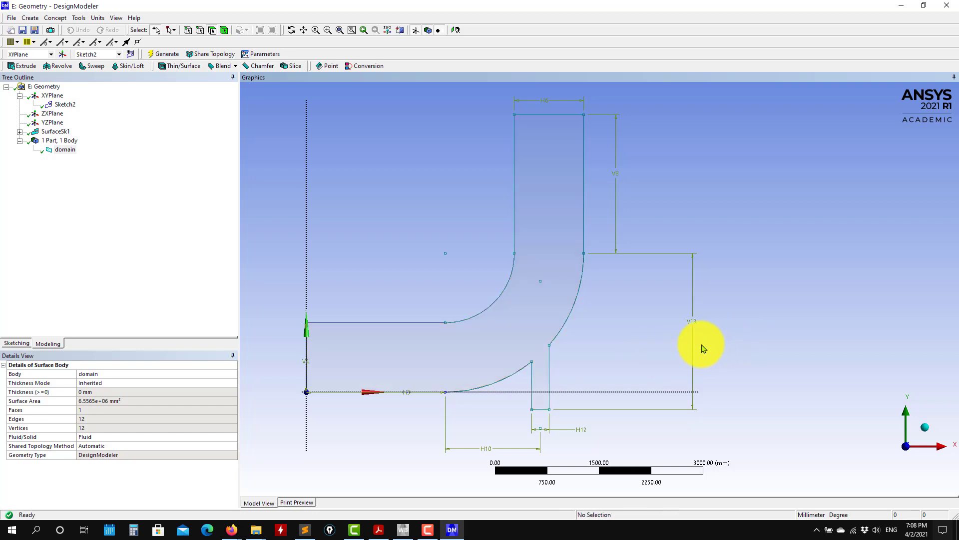
pyautogui.keyDown('ctrl'); pyautogui.moveTo(710, 306); pyautogui.dragTo(777, 295, button='middle'); pyautogui.keyUp('ctrl')
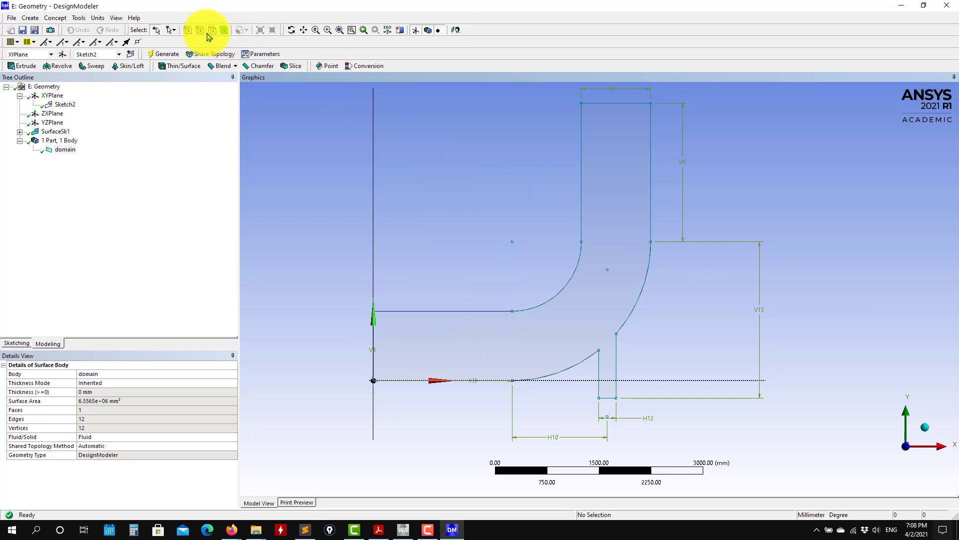
pyautogui.click(608, 102)
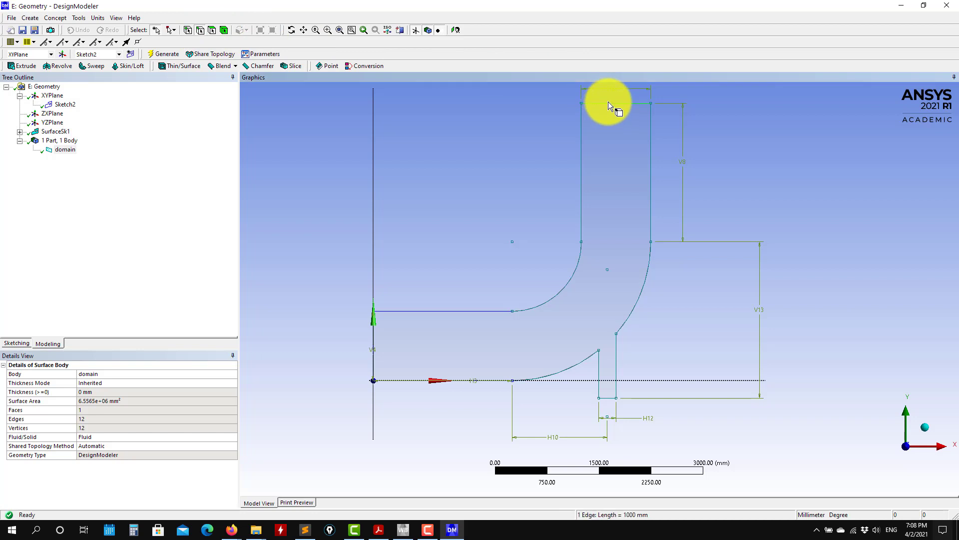
pyautogui.rightClick(608, 102)
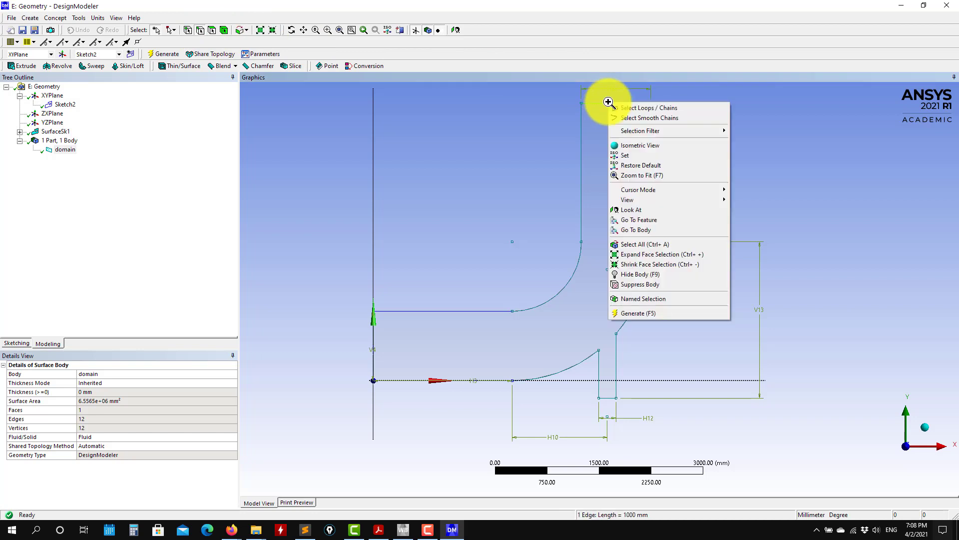
pyautogui.click(640, 302)
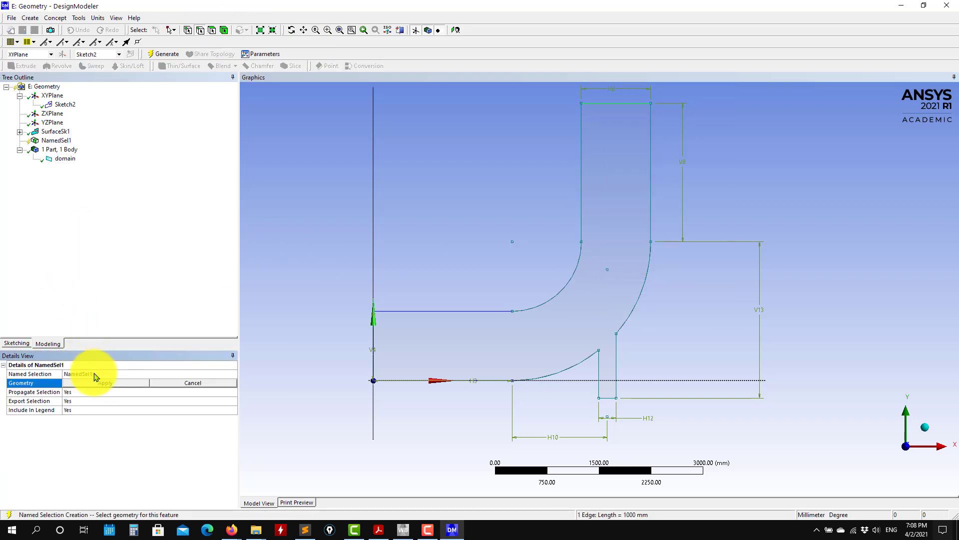
pyautogui.click(102, 382)
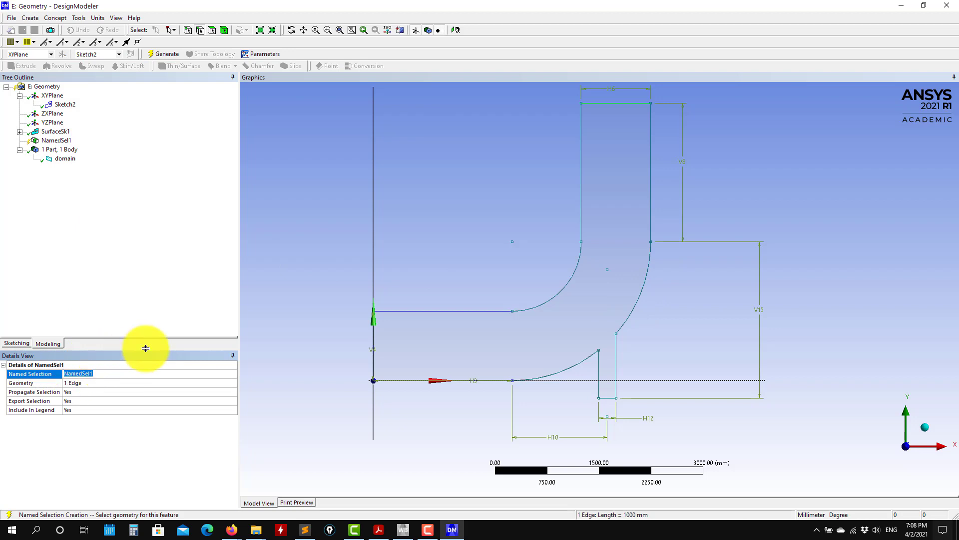
pyautogui.click(376, 339)
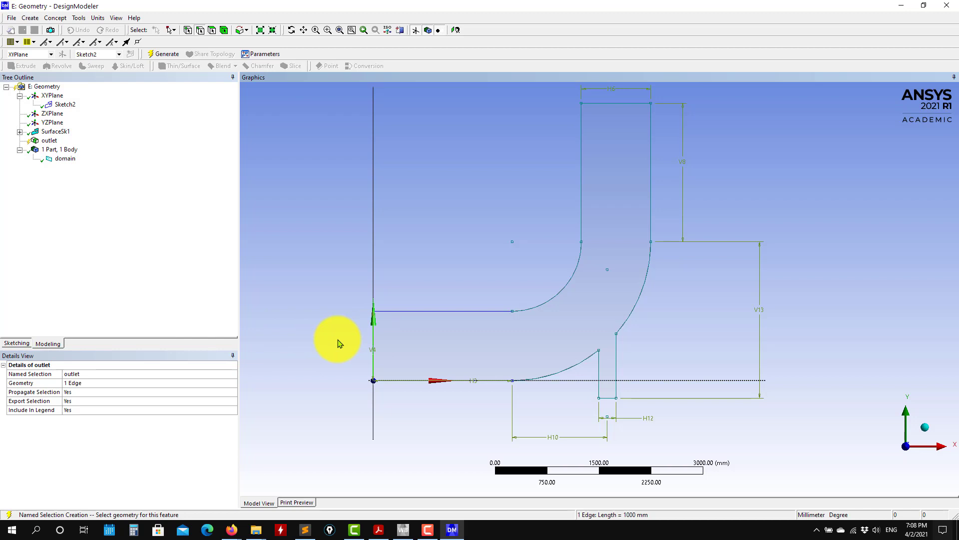
pyautogui.rightClick(373, 340)
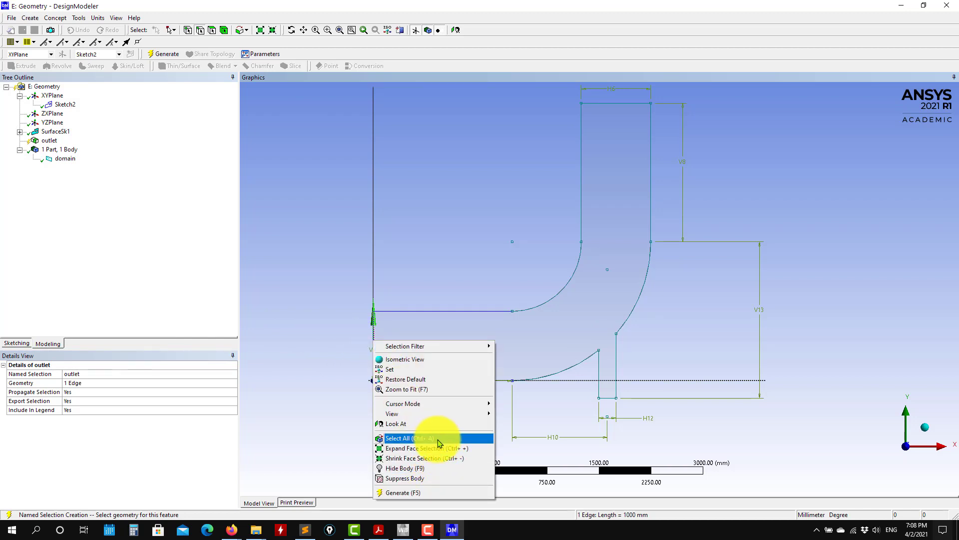
pyautogui.click(321, 445)
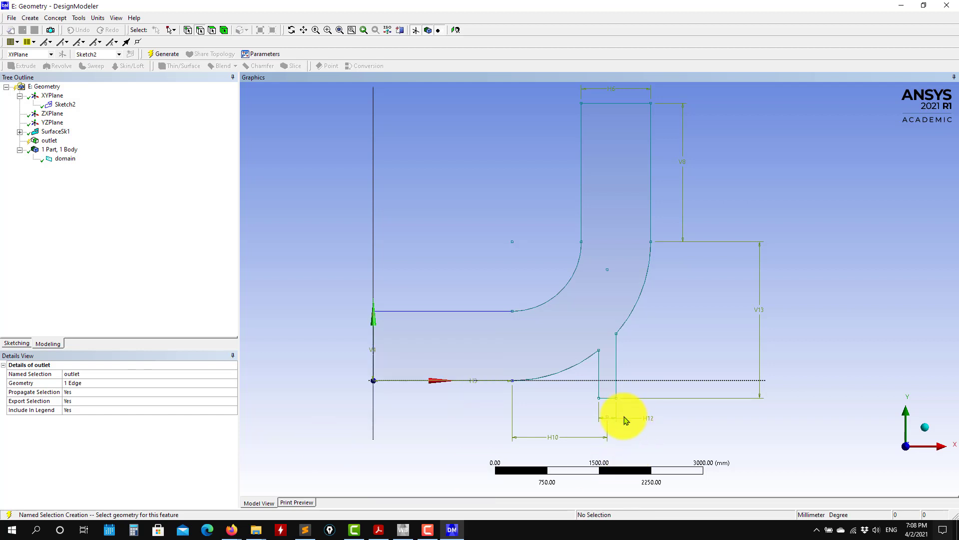
pyautogui.scroll(-2, 625, 418)
pyautogui.scroll(1, 617, 398)
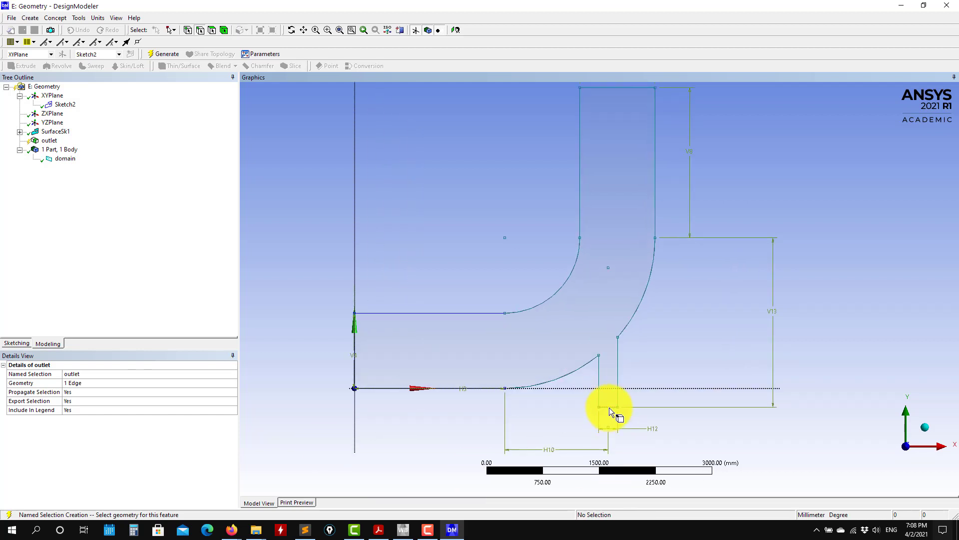
pyautogui.click(610, 408)
pyautogui.rightClick(609, 408)
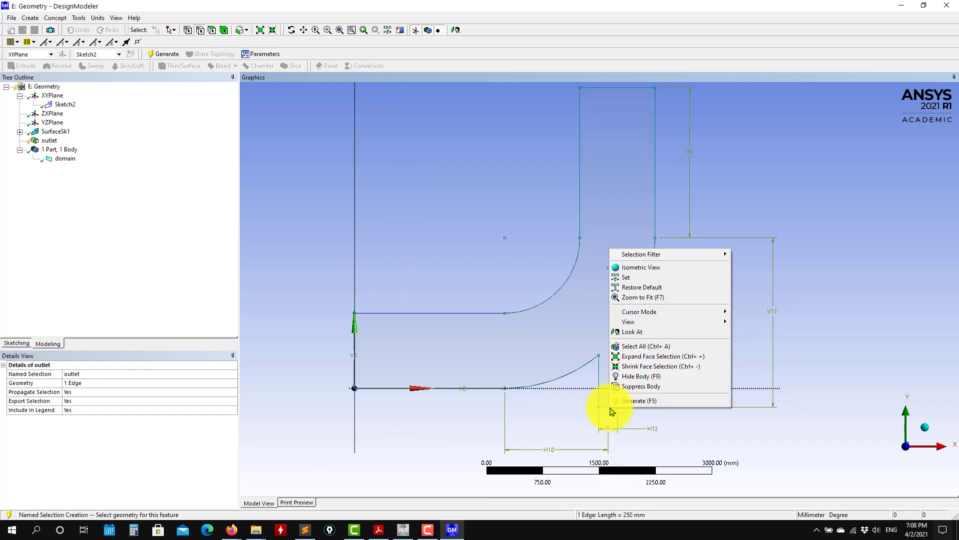
pyautogui.click(341, 431)
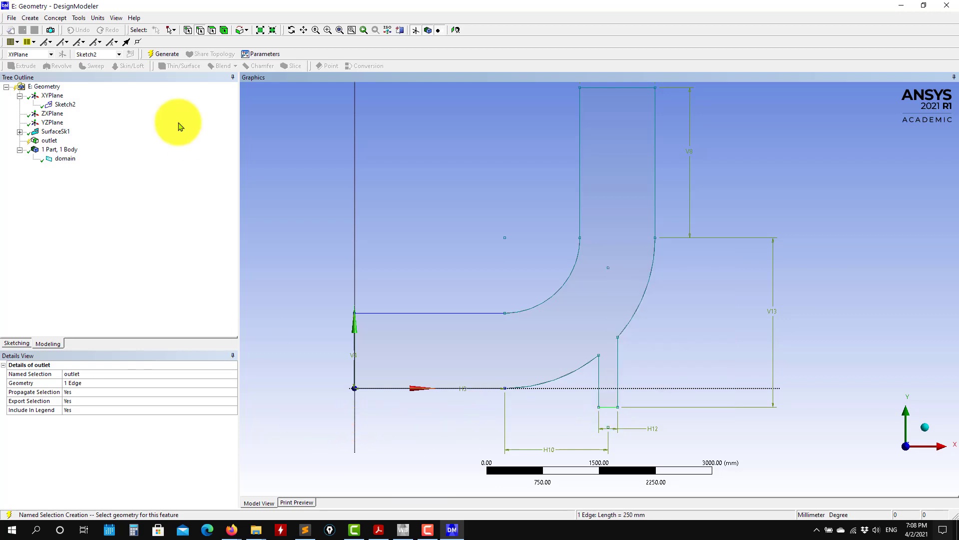
# Step: Create and generate a named selection called inlet2 on the bottom edge of the small inlet pipe
pyautogui.click(610, 407)
pyautogui.rightClick(610, 406)
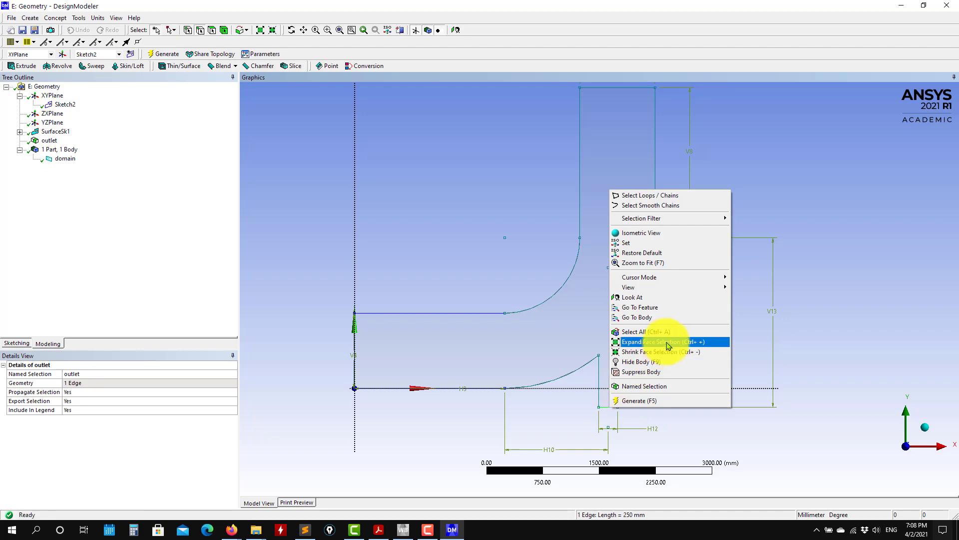
pyautogui.click(649, 385)
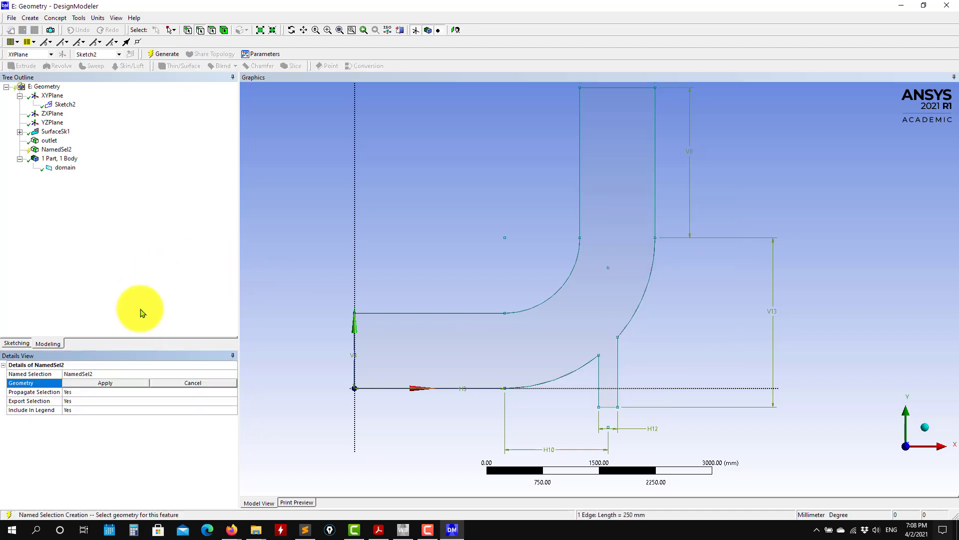
pyautogui.click(103, 372)
pyautogui.write('inlet2')
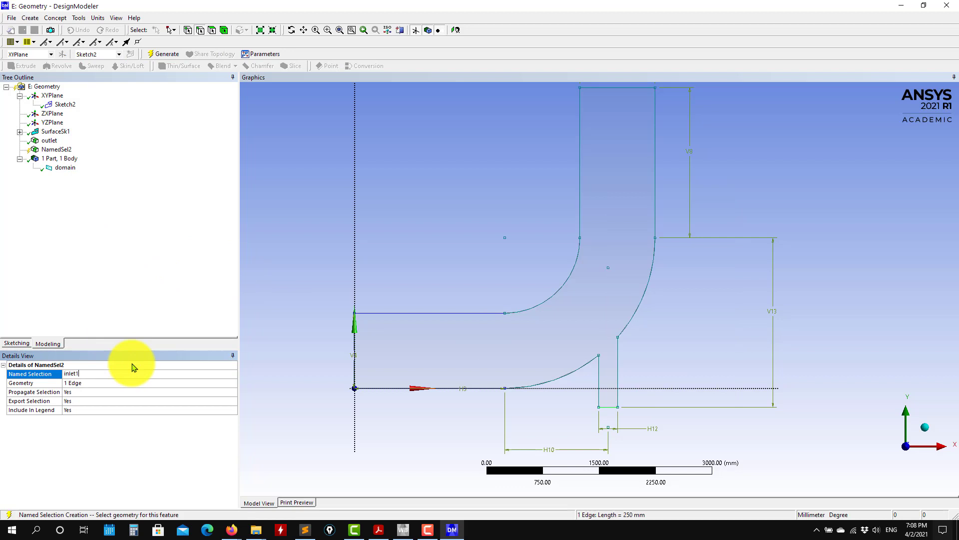
pyautogui.press('Return')
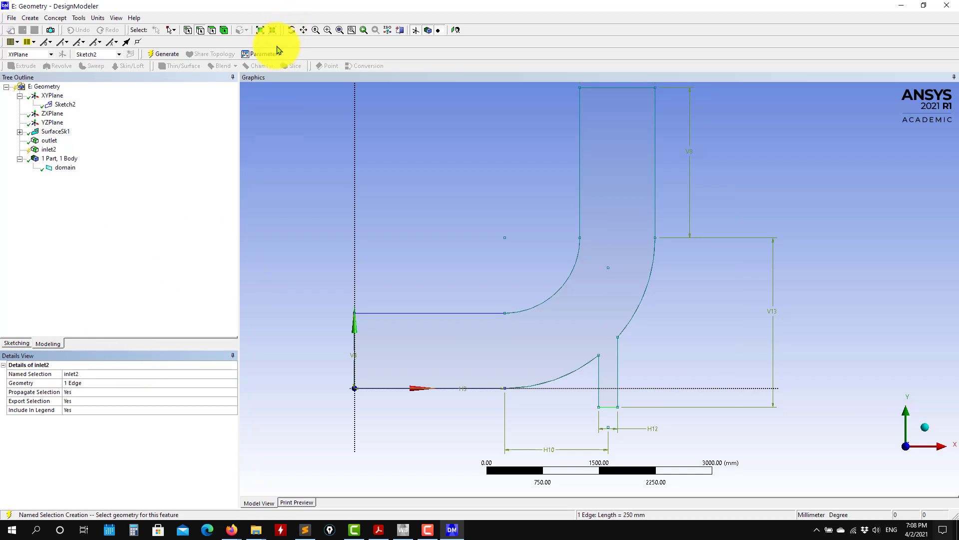
pyautogui.click(165, 54)
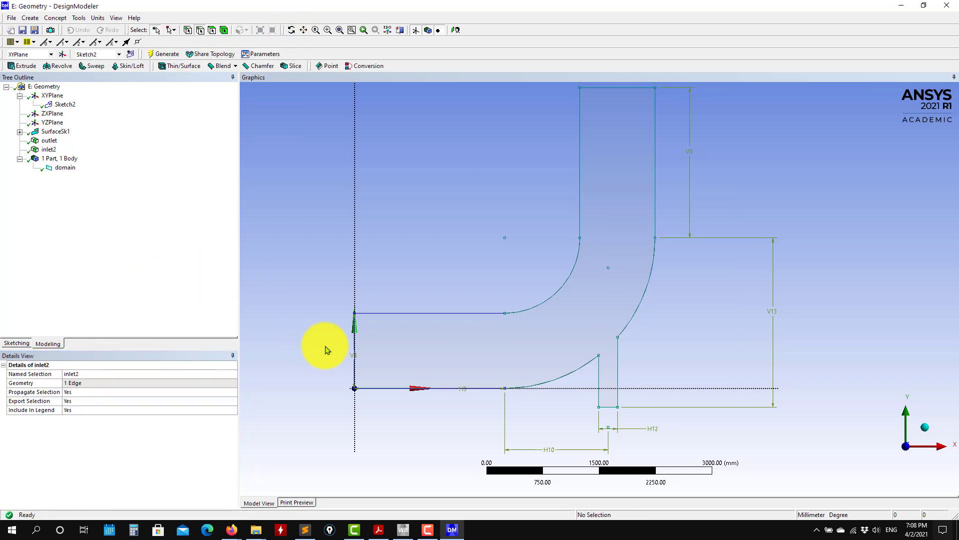
# Step: Create and generate a named selection called inlet1 on the vertical end edge of the elbow's horizontal leg
pyautogui.click(356, 338)
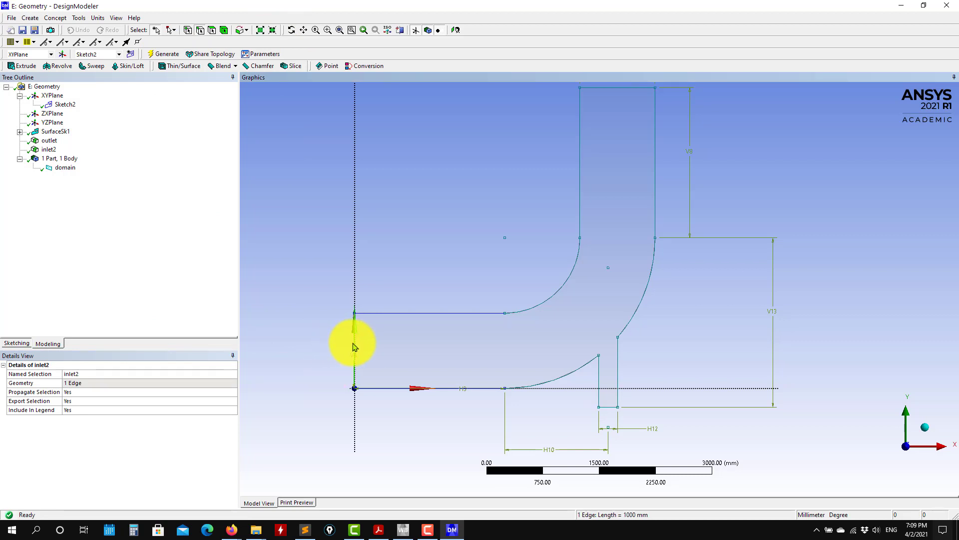
pyautogui.rightClick(355, 342)
pyautogui.click(372, 320)
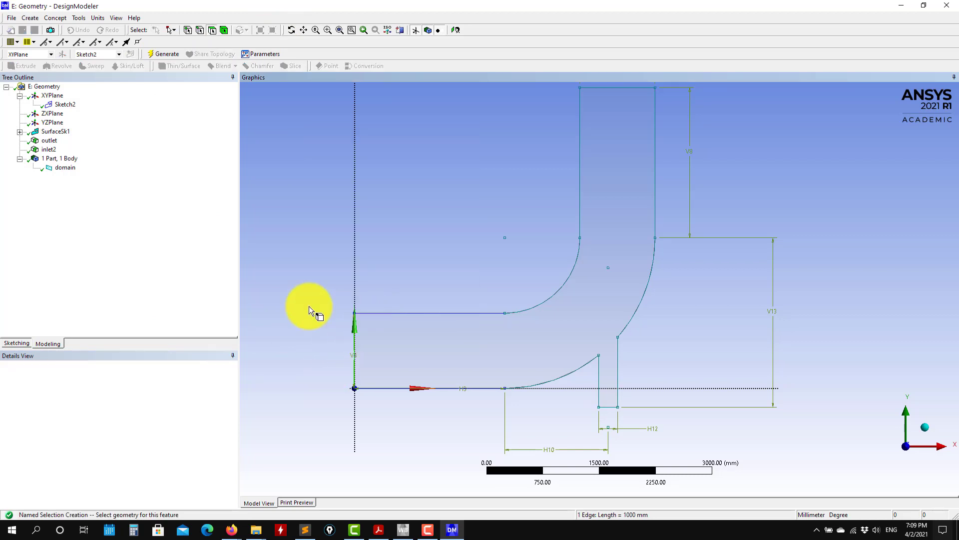
pyautogui.click(88, 374)
pyautogui.write('i')
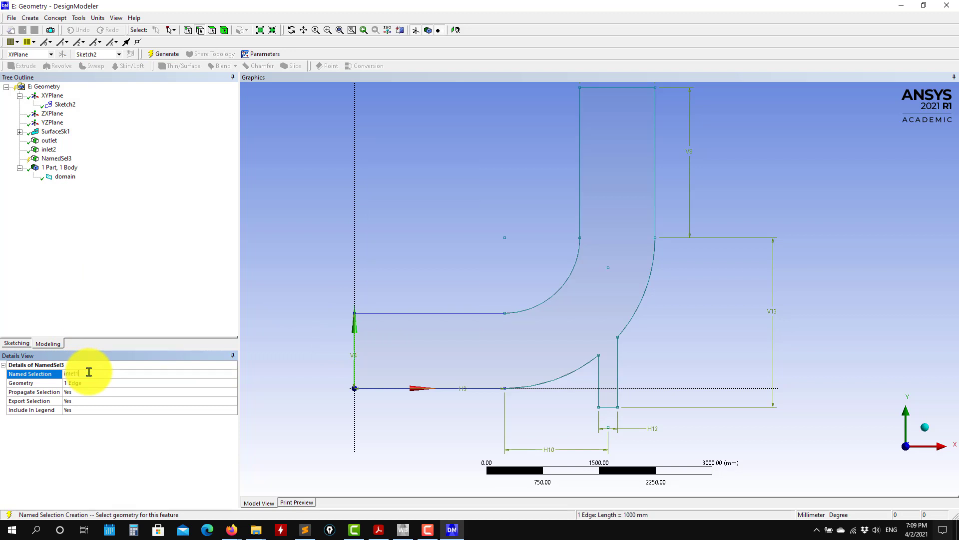
pyautogui.write('nlet1')
pyautogui.press('Return')
pyautogui.click(167, 54)
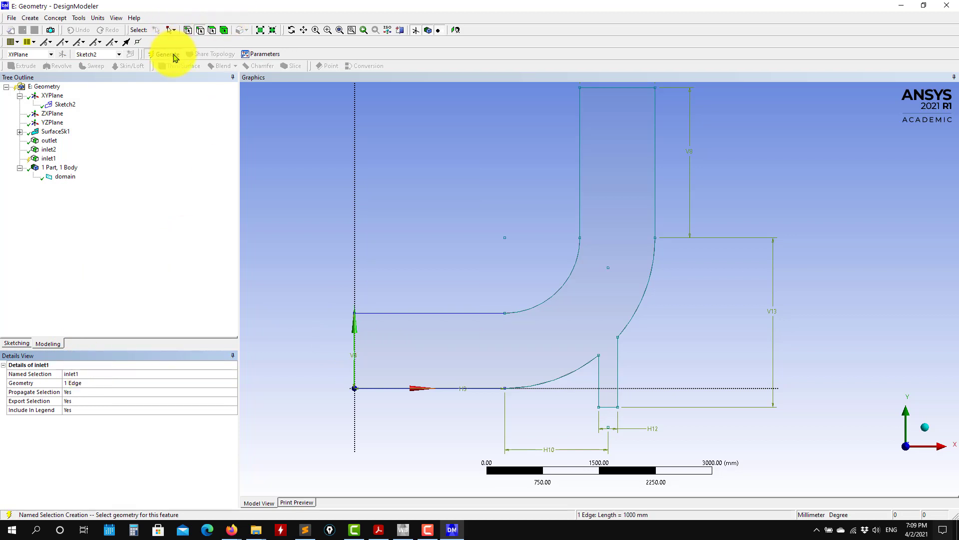
# Step: Review the inlet2 and inlet1 named selections and the domain body's details in the model tree
pyautogui.click(51, 150)
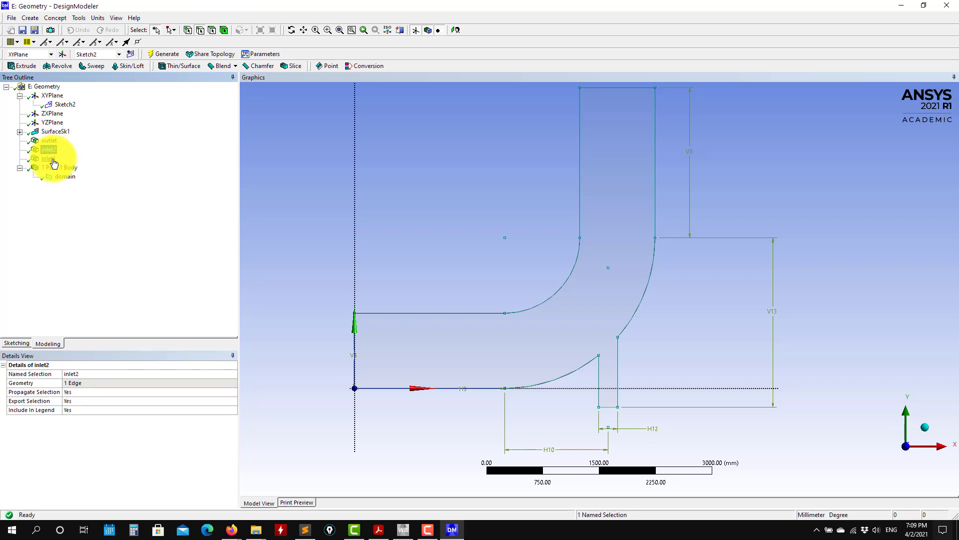
pyautogui.click(53, 159)
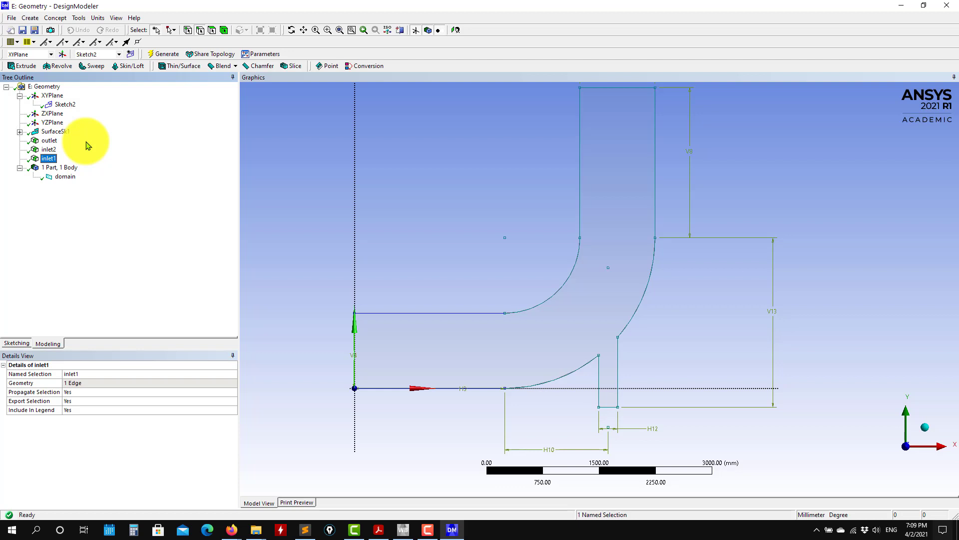
pyautogui.click(67, 179)
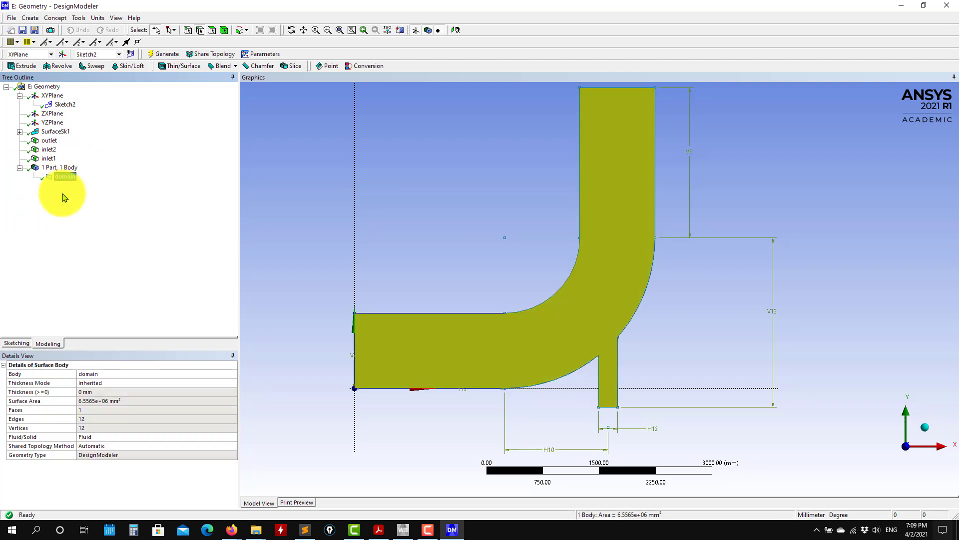
pyautogui.click(48, 159)
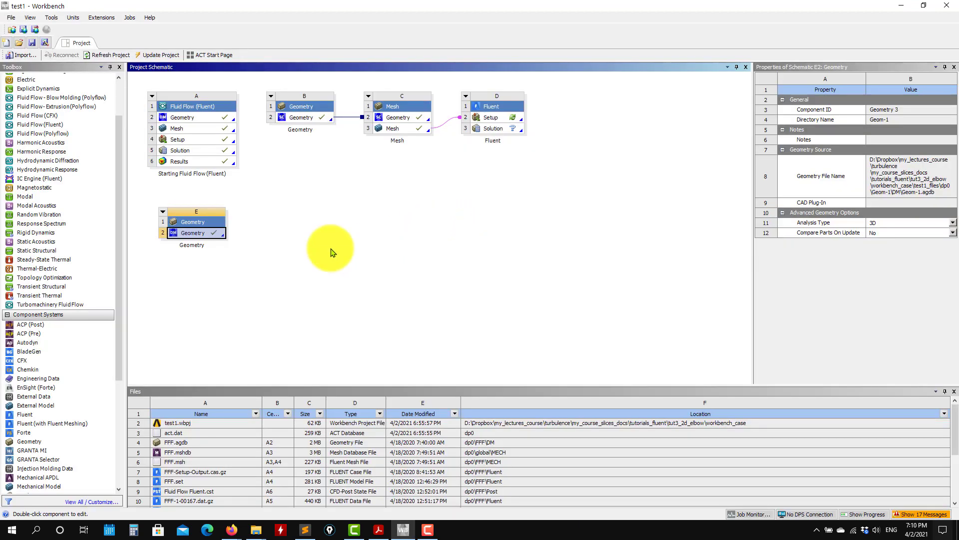
# Step: Return to Workbench and save the project with the completed elbow geometry
pyautogui.click(33, 43)
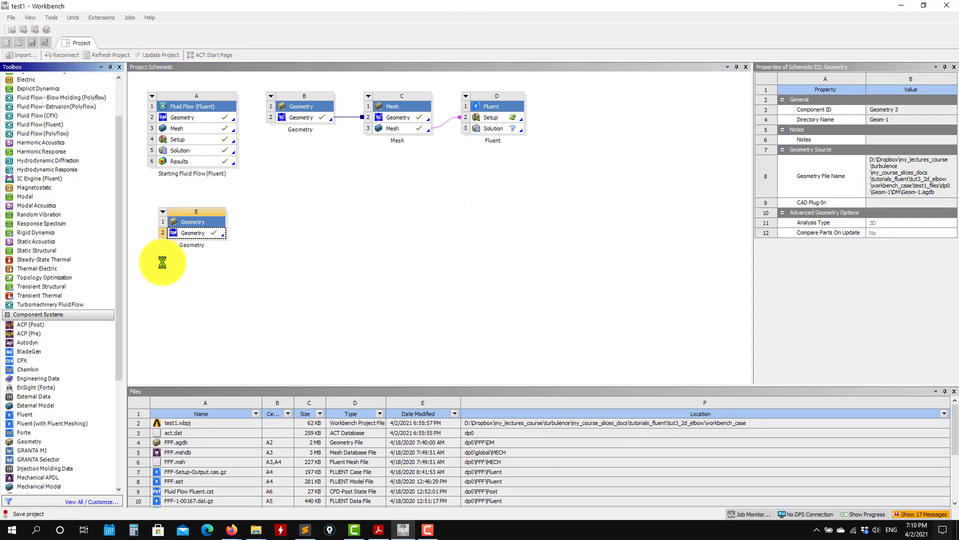